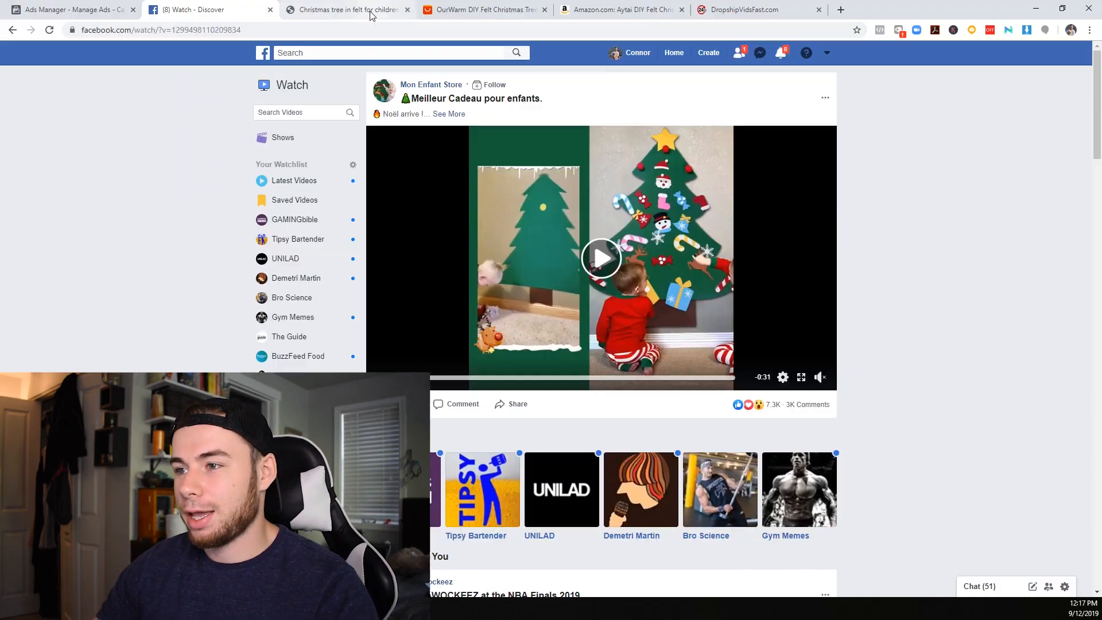
Examine the felt Christmas tree product page on the Mon Enfant Store site, including price, pack offers, description and customer reviews
left_click(368, 10)
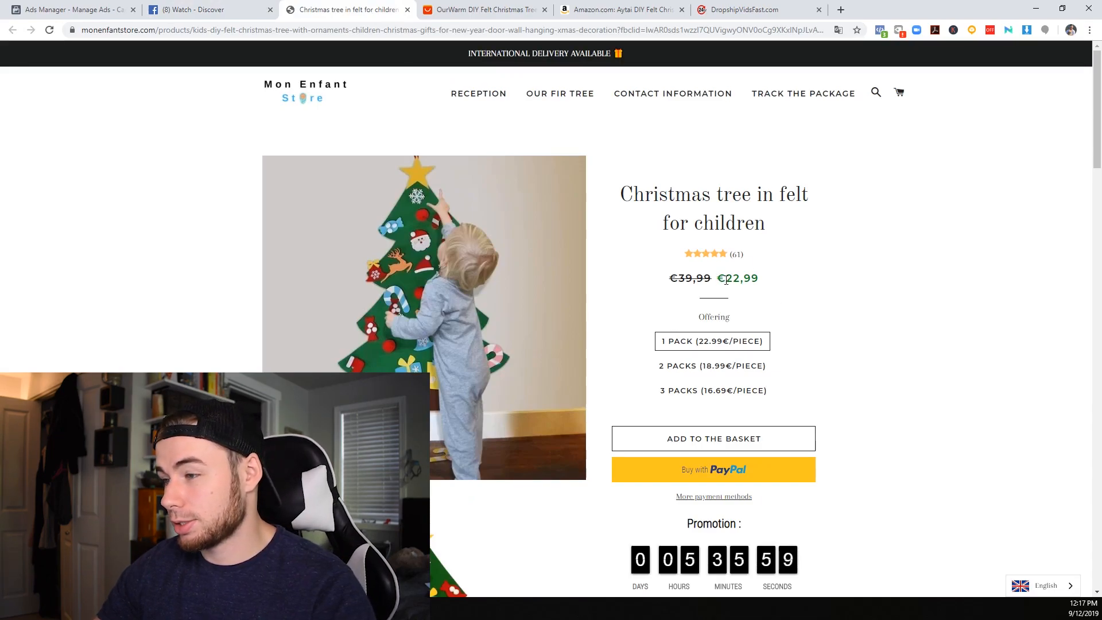
scroll(729, 281, "down", 5)
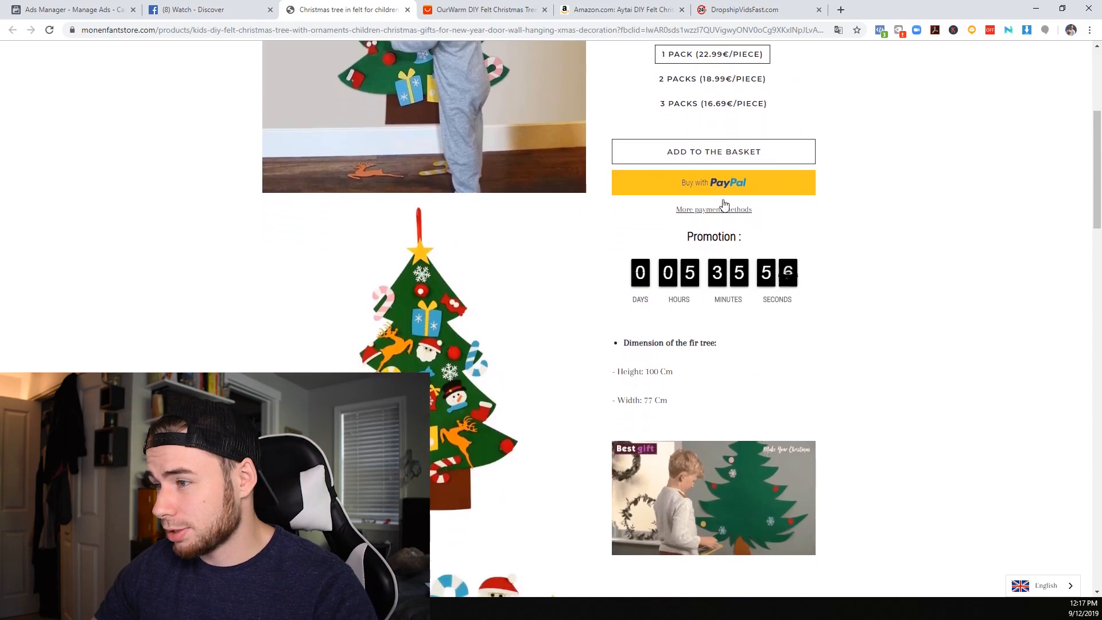
scroll(664, 168, "down", 5)
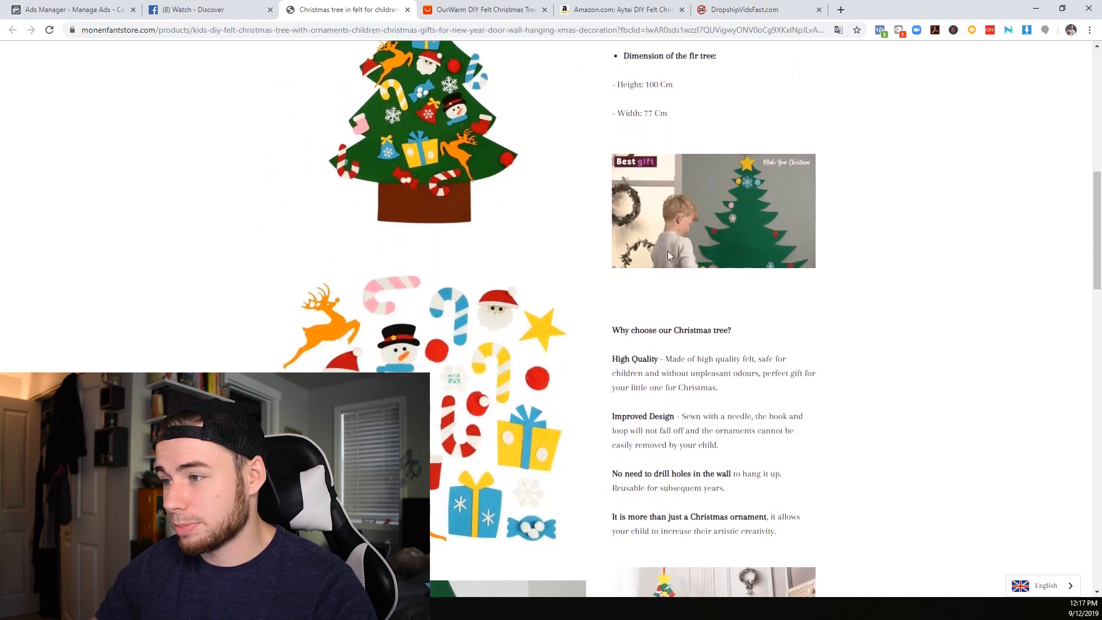
scroll(664, 242, "down", 14)
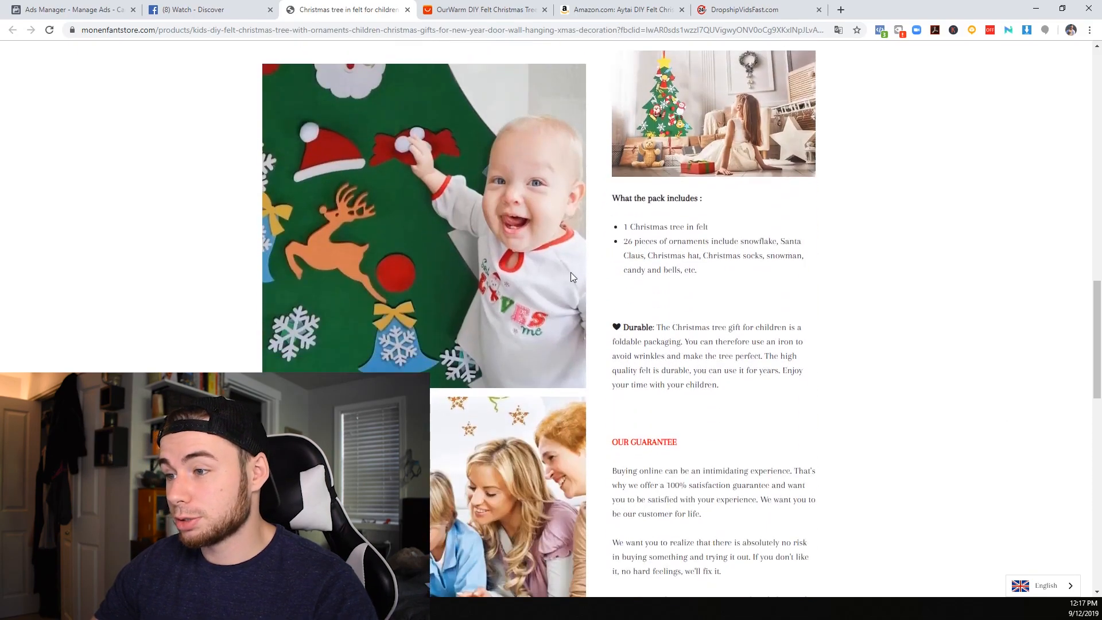
scroll(472, 296, "down", 4)
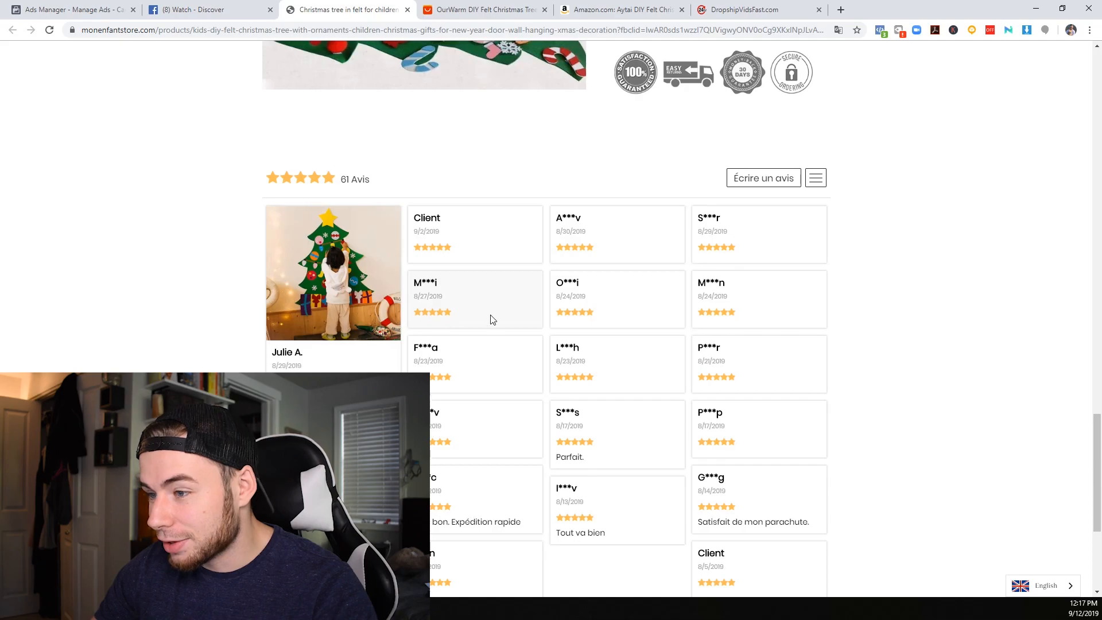
scroll(470, 338, "down", 5)
scroll(540, 288, "up", 10)
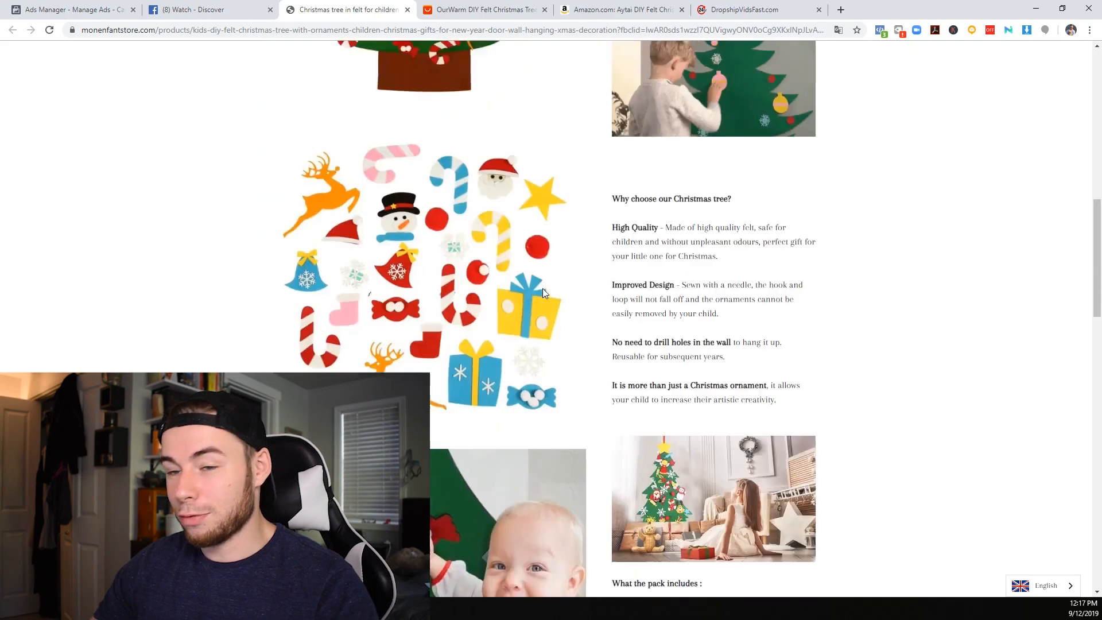
scroll(542, 288, "up", 10)
scroll(542, 288, "up", 3)
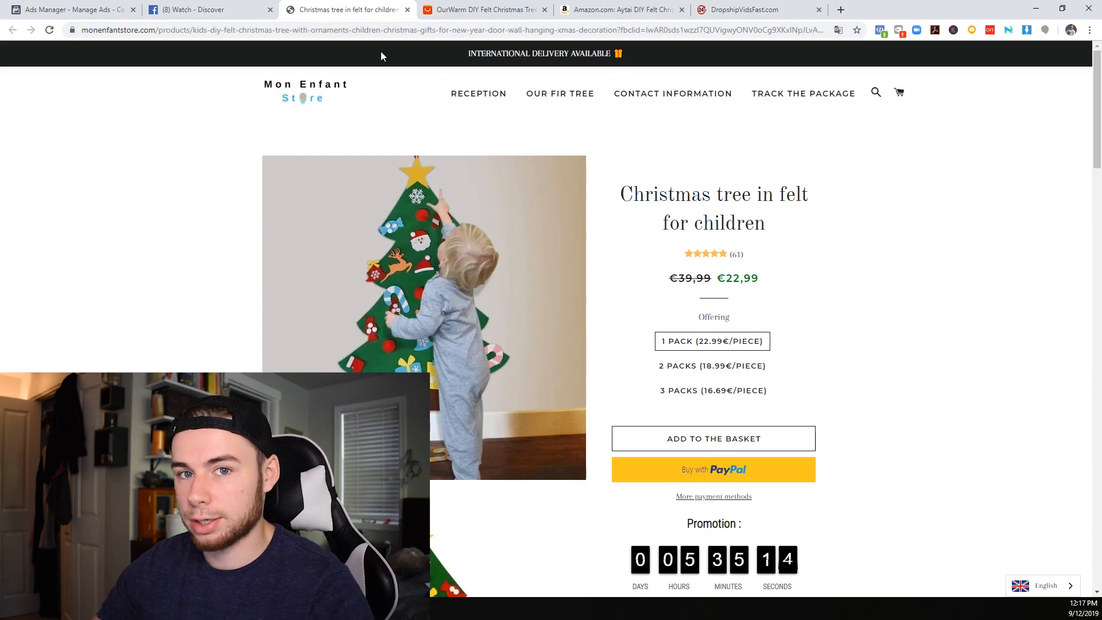
Compare the 32x32cm and 95x70cm variants of the OurWarm felt Christmas tree on AliExpress and view its star-rating breakdown
left_click(472, 11)
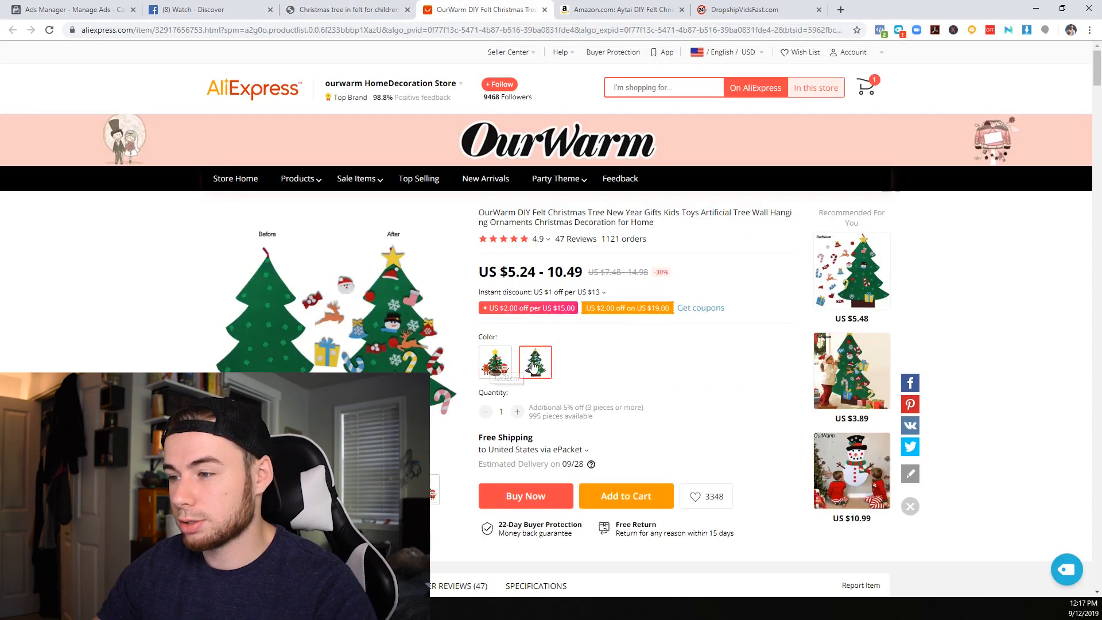
left_click(505, 368)
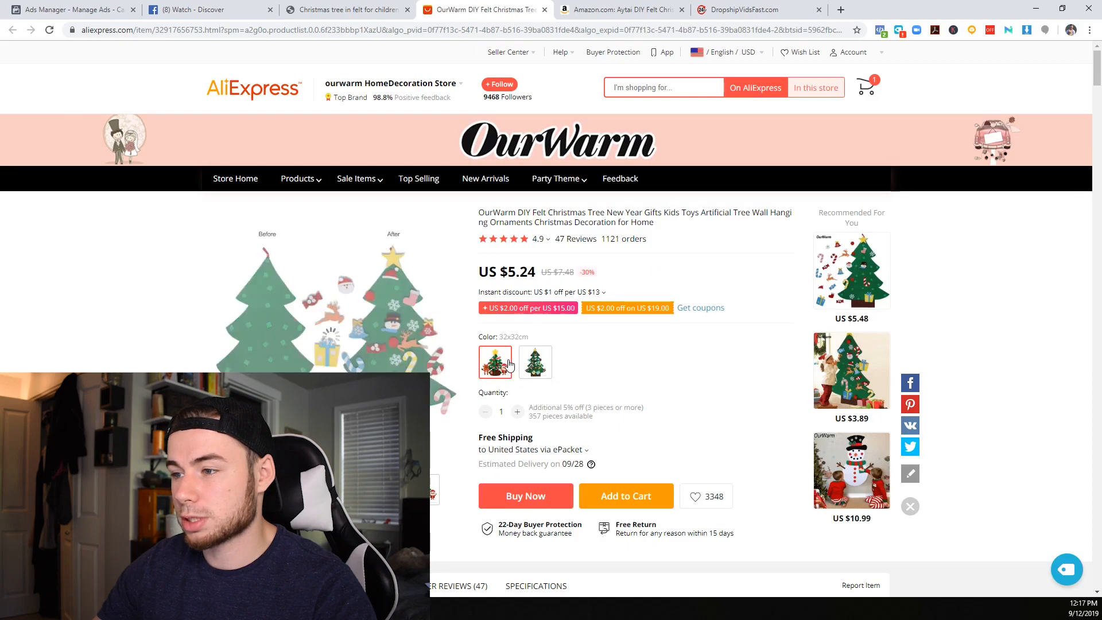
left_click(534, 361)
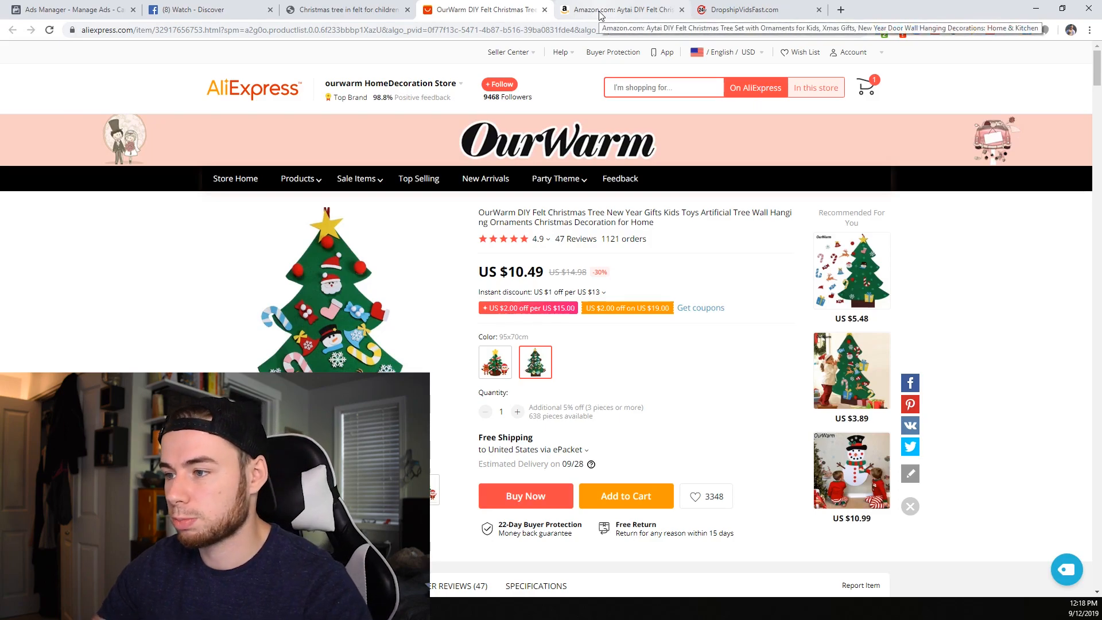
mouse_move(531, 238)
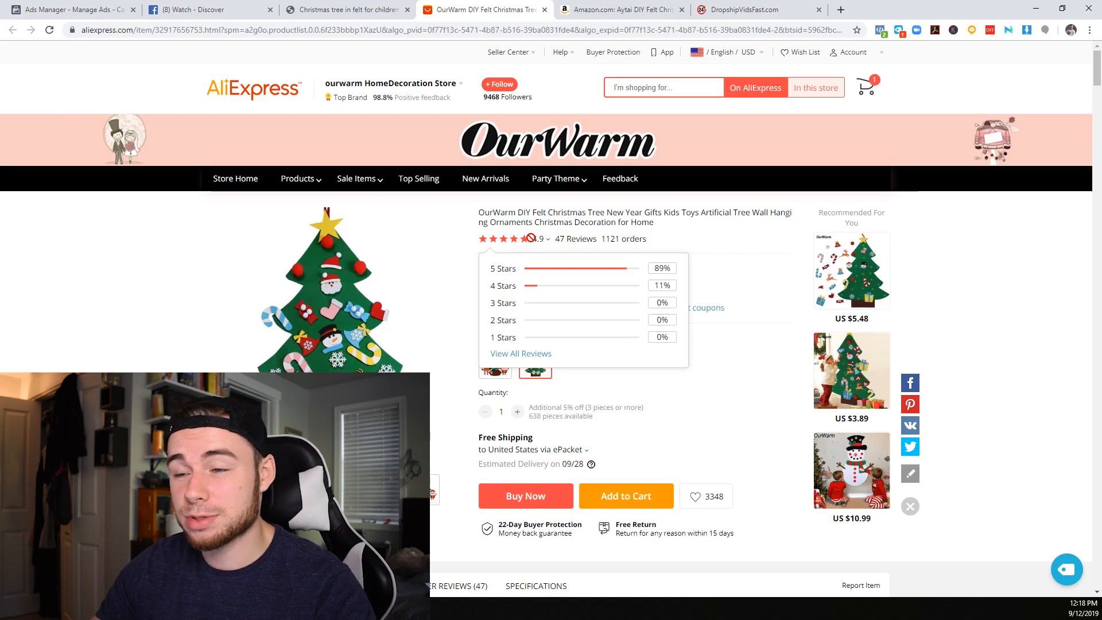
Review the Amazon listing for the Aytai DIY felt Christmas tree, including its price and star-rating breakdown
left_click(602, 19)
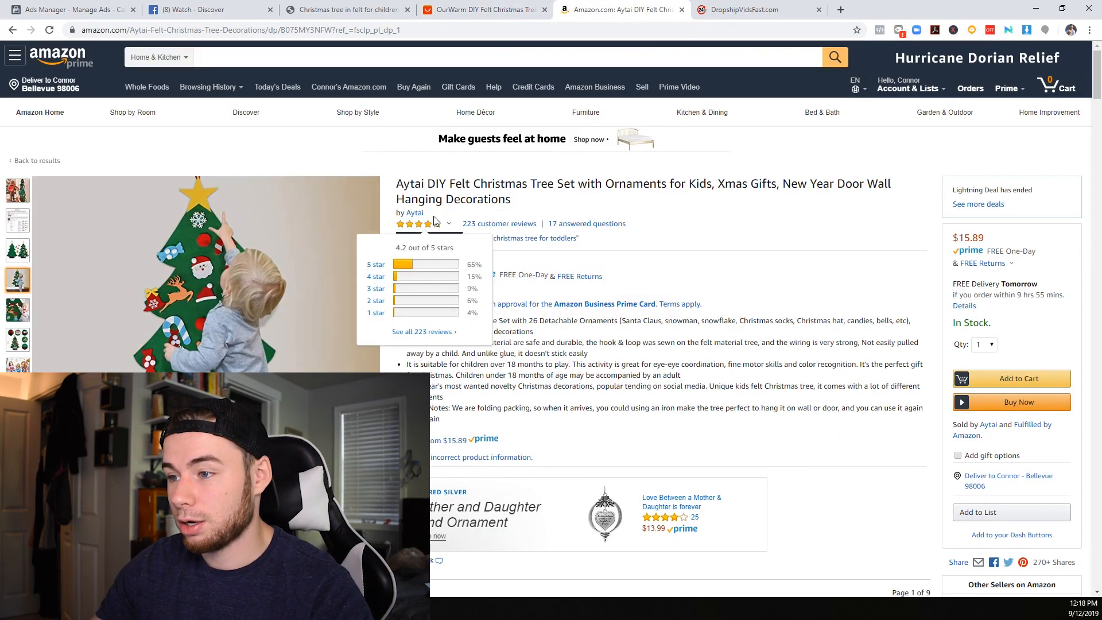
mouse_move(434, 224)
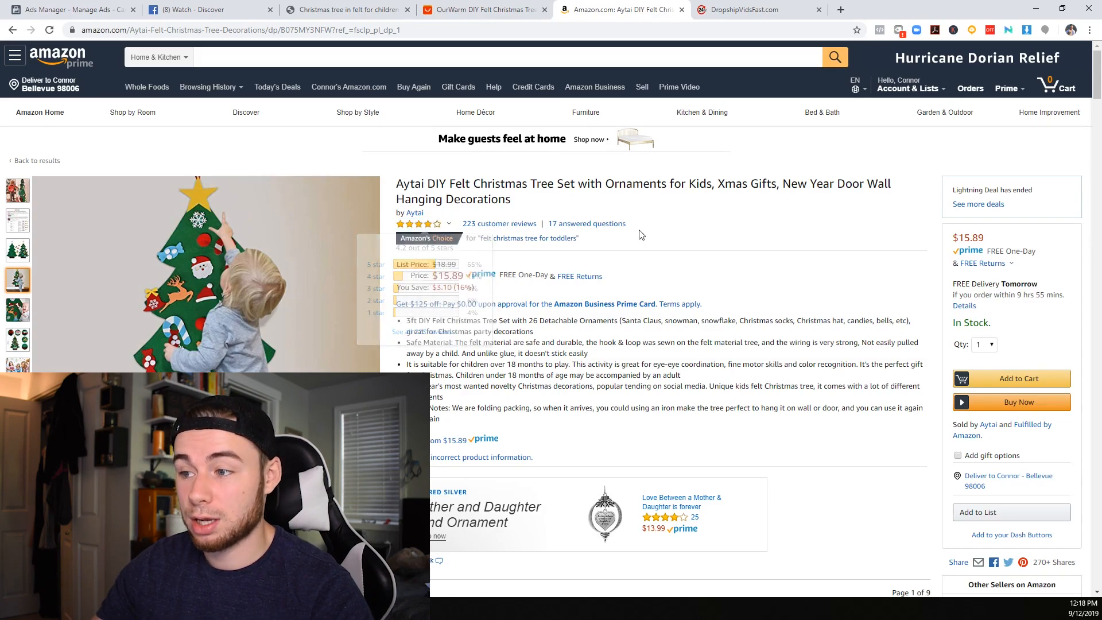
scroll(516, 385, "down", 3)
scroll(516, 385, "up", 3)
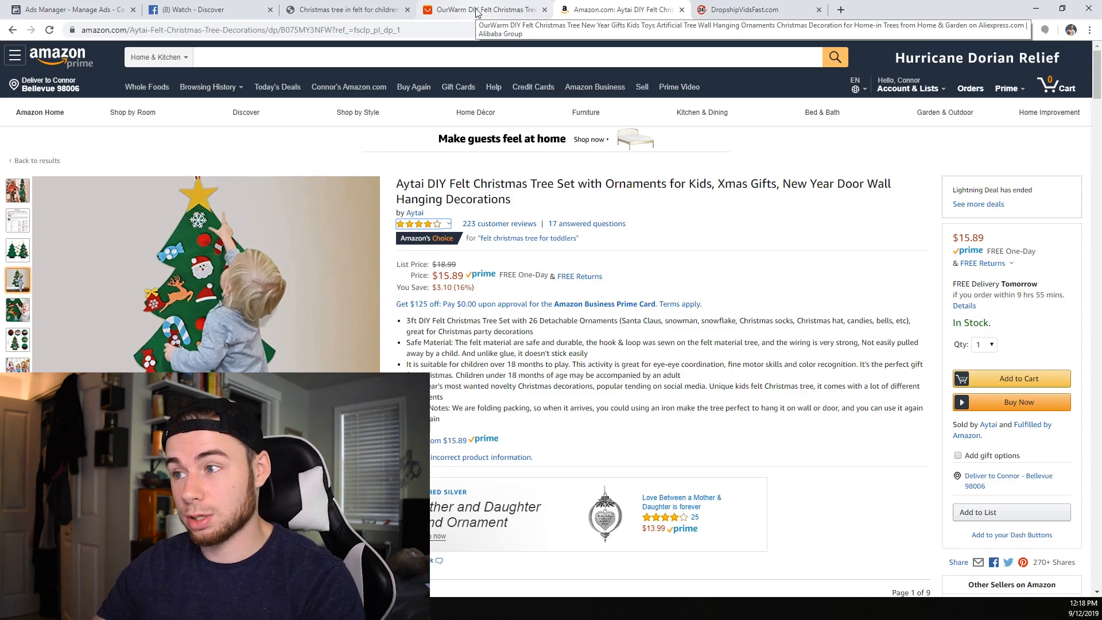
Switch to Ads Manager and name the new Conversions campaign "9/13-CBO-Christmas Tree Cold Interests"
left_click(101, 17)
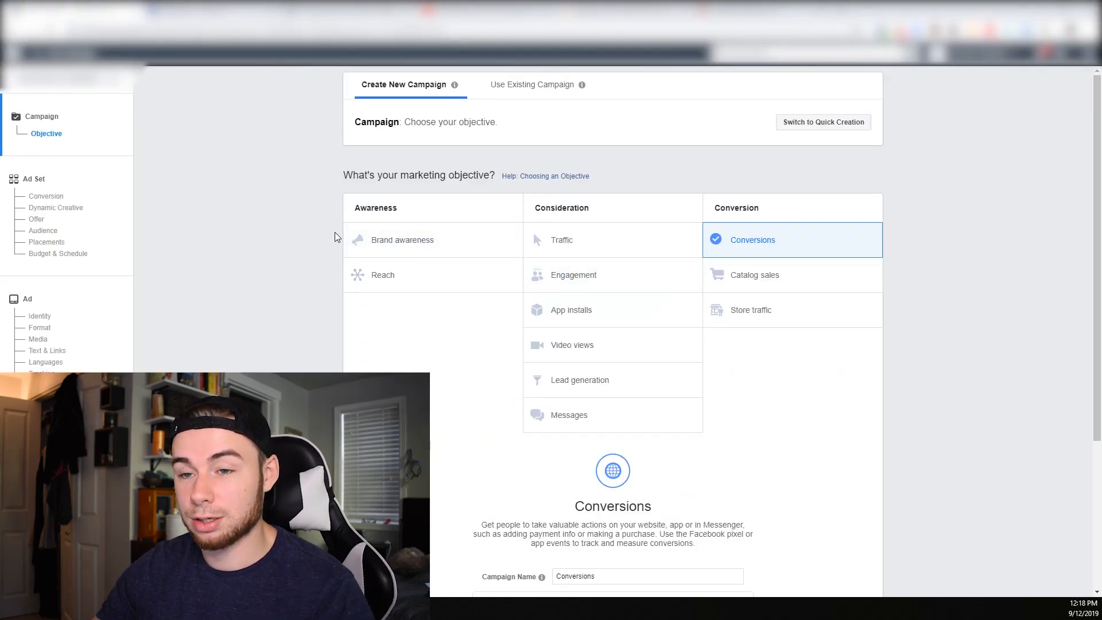
scroll(729, 207, "down", 1)
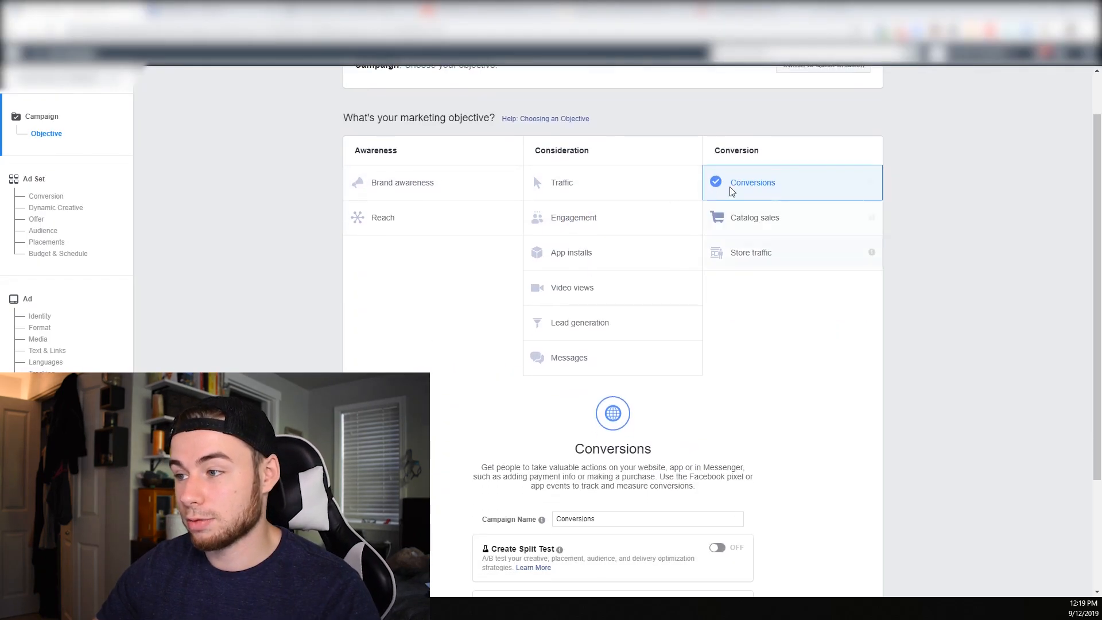
scroll(660, 419, "down", 2)
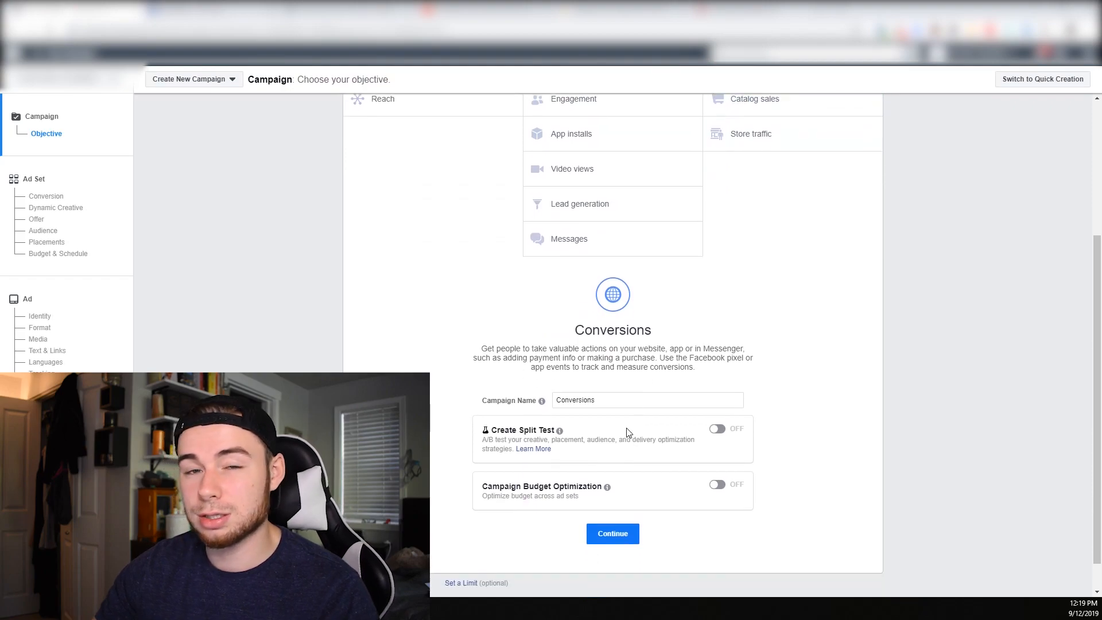
left_click_drag(622, 404, 525, 403)
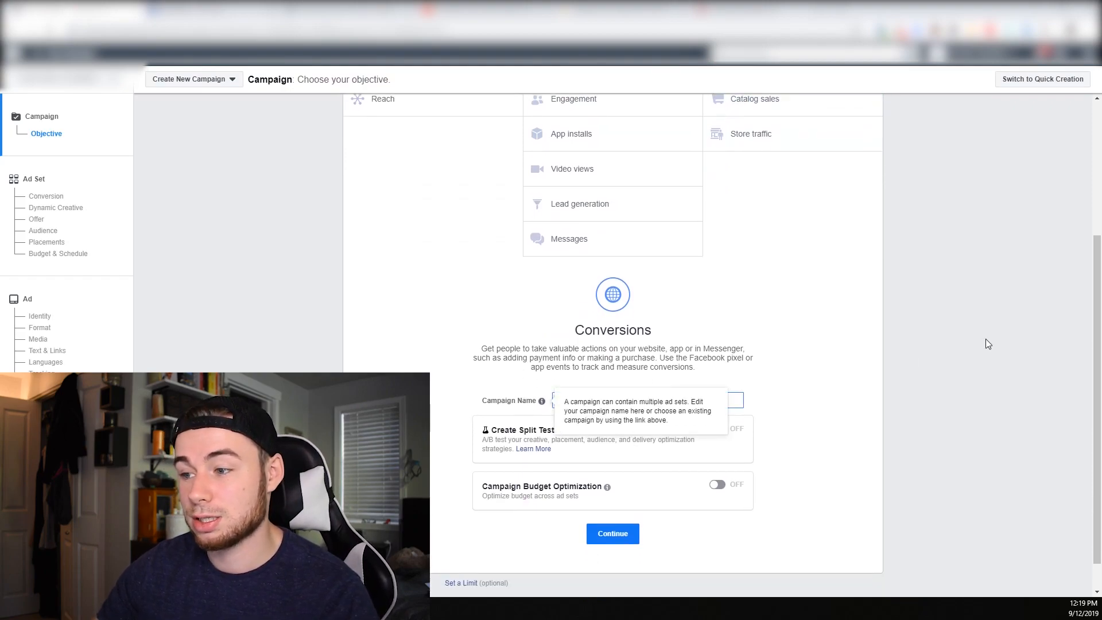
type("CBO")
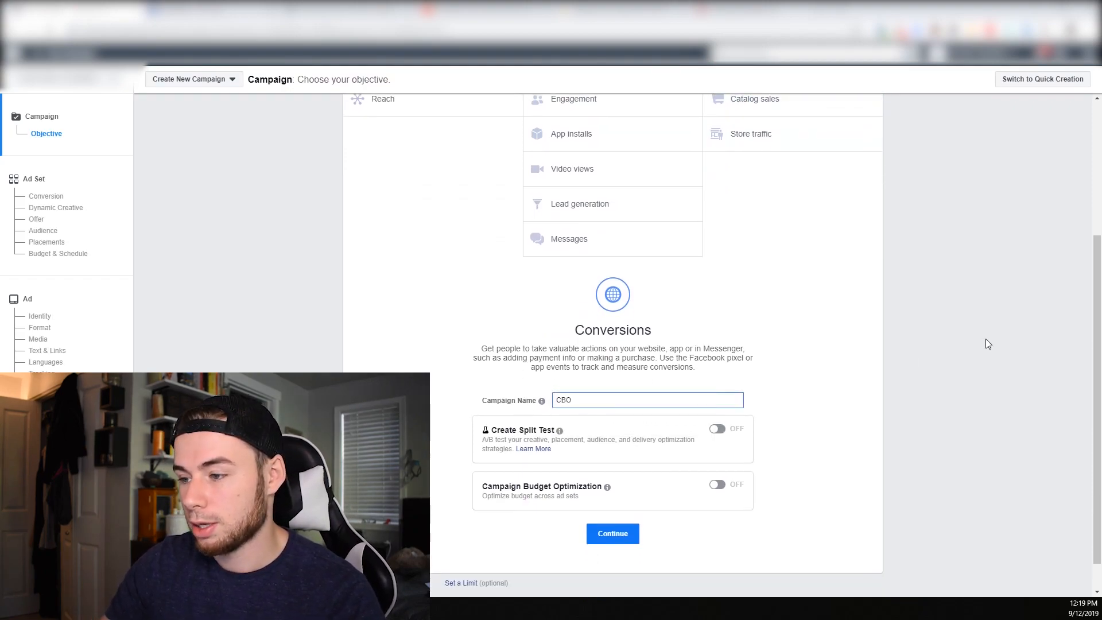
key("BackSpace")
key("BackSpace")
key("BackSpace")
type("9/13-")
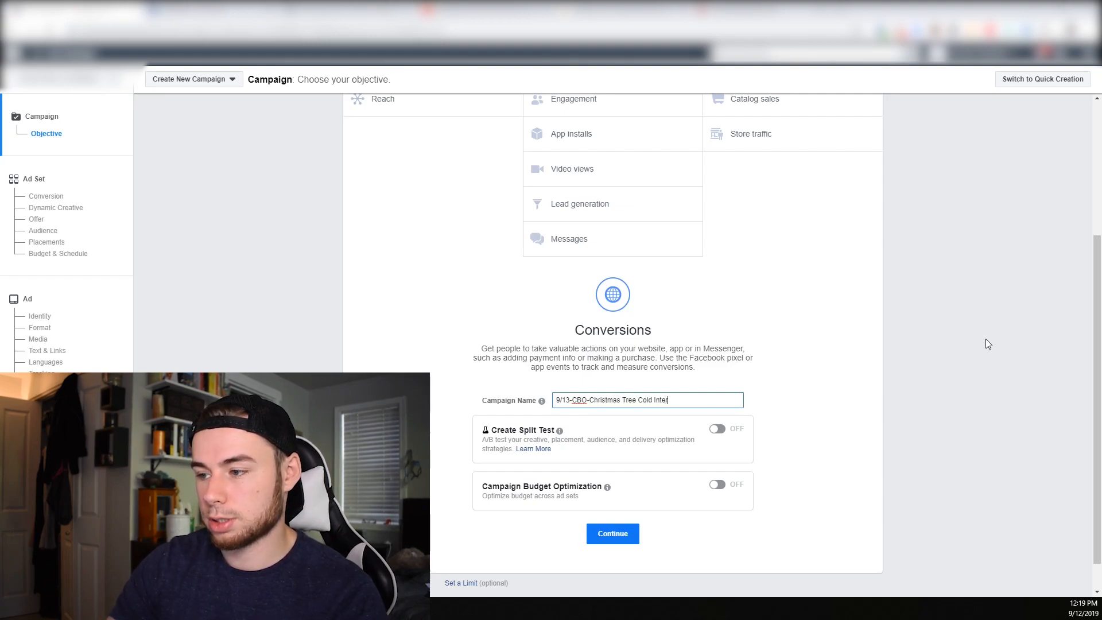
type("ests")
Turn on Campaign Budget Optimization and set the daily campaign budget to $50
left_click(724, 487)
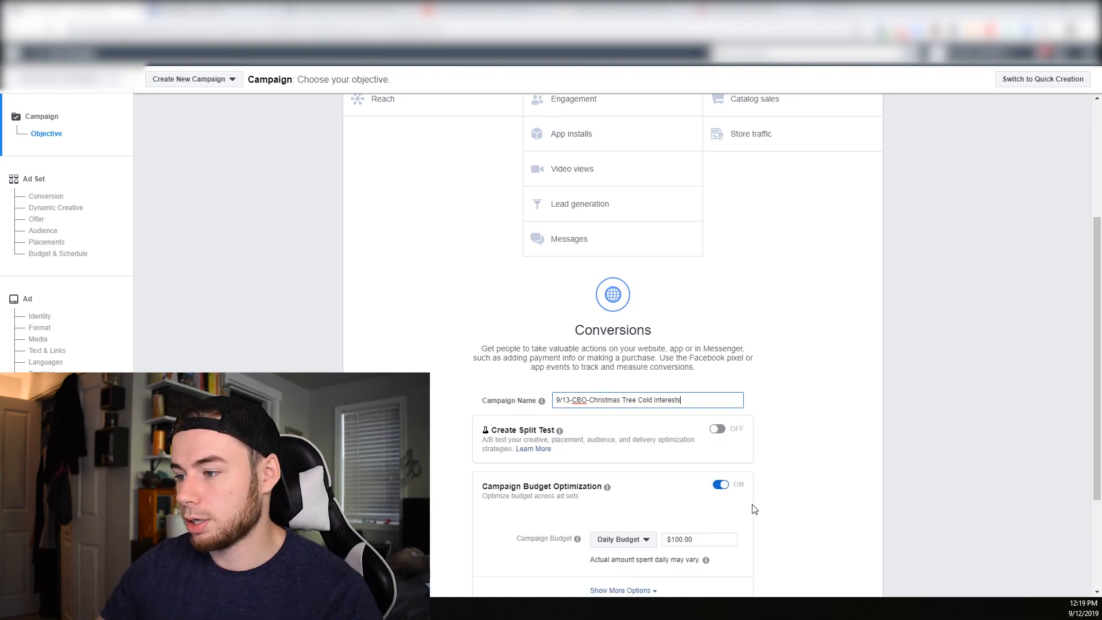
scroll(712, 516, "down", 2)
left_click(703, 401)
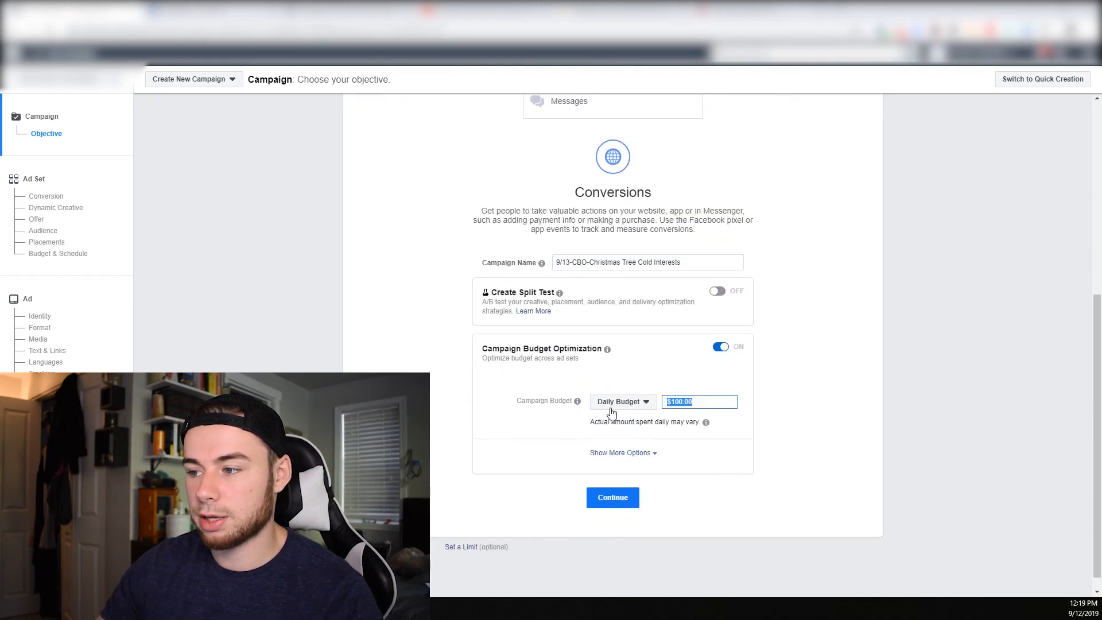
type("50")
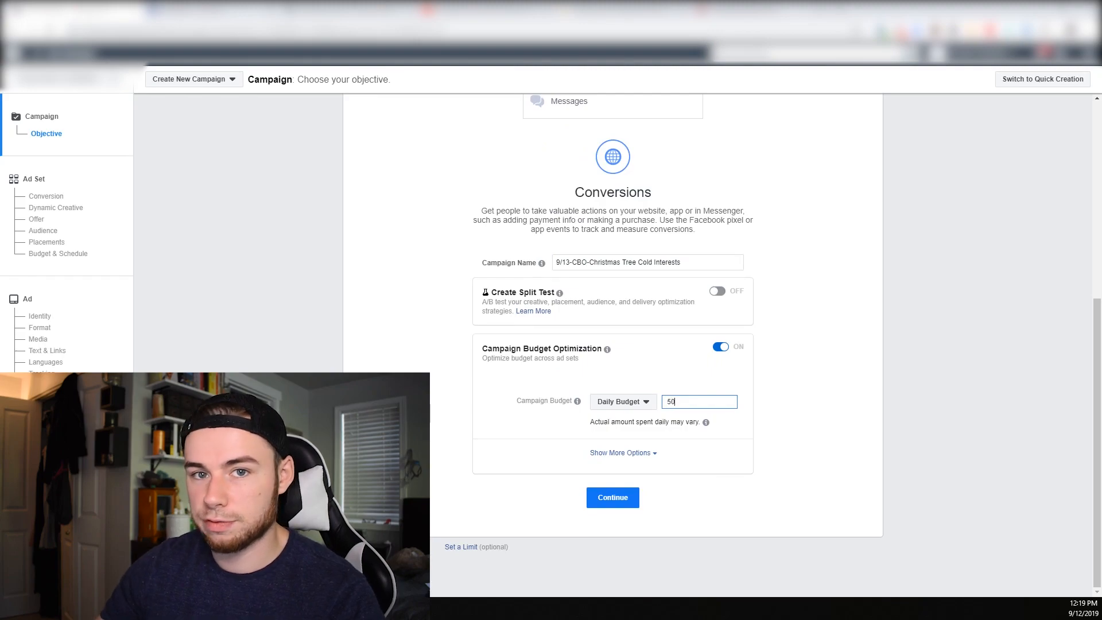
left_click(861, 346)
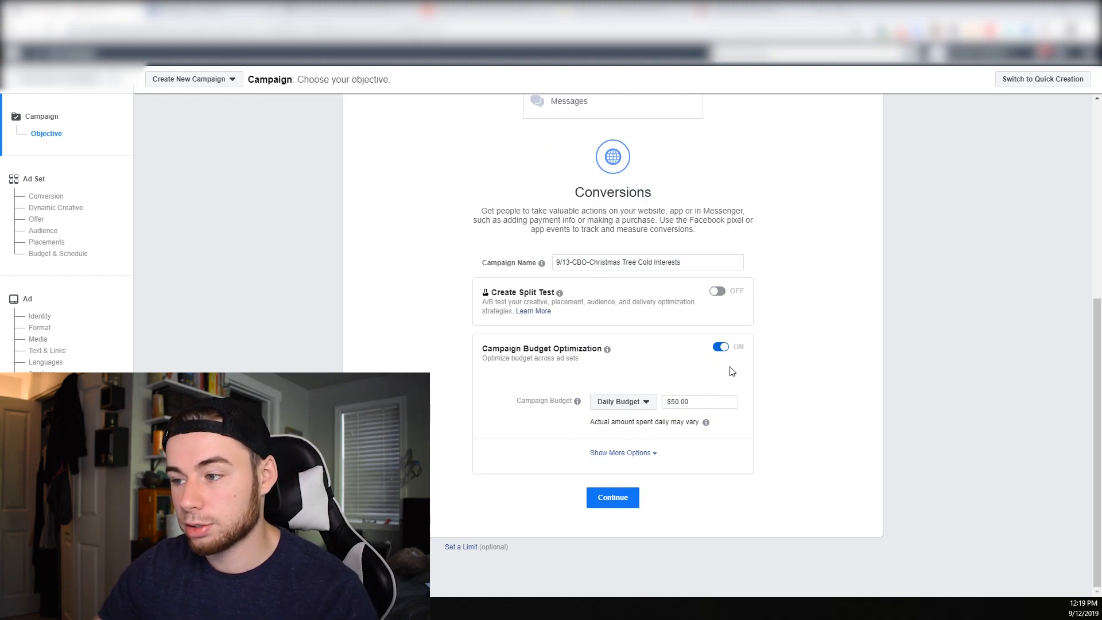
Continue to the ad set settings and replace the default ad set name with "9/13-"
left_click(626, 502)
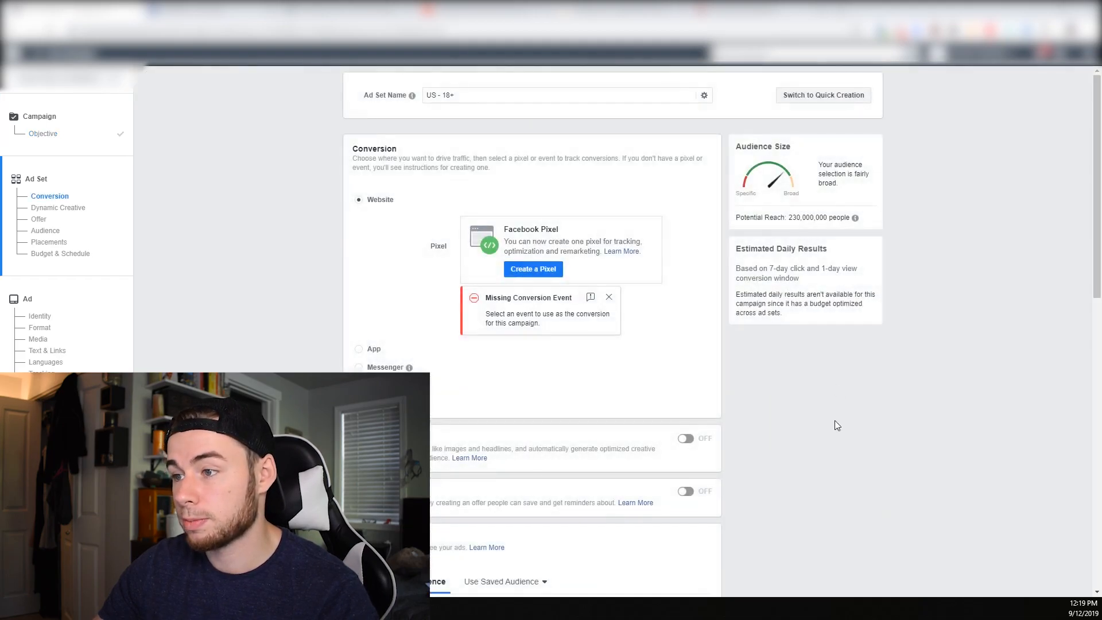
left_click_drag(459, 99, 414, 101)
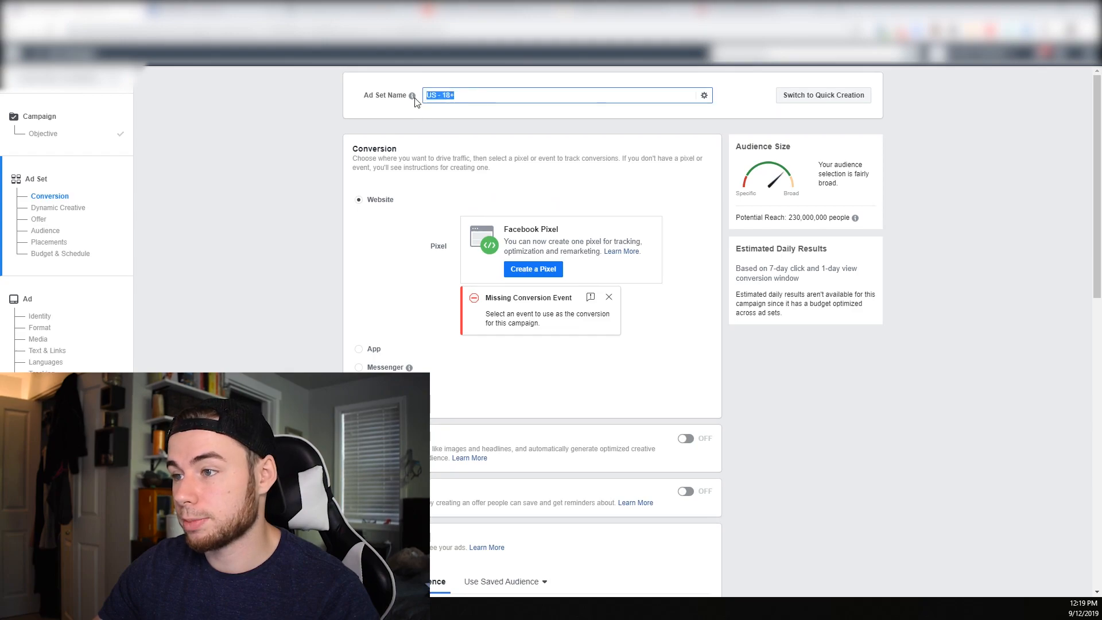
type("9/13-")
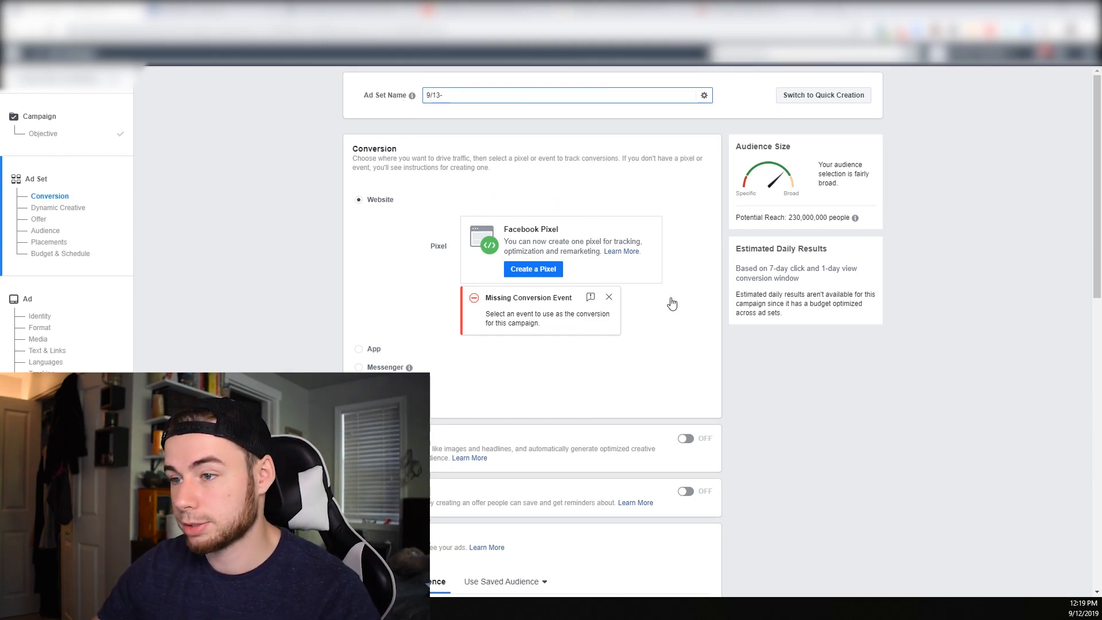
Add United Kingdom, Canada and Australia to the ad set's audience locations alongside United States
scroll(670, 303, "down", 1)
scroll(632, 317, "down", 1)
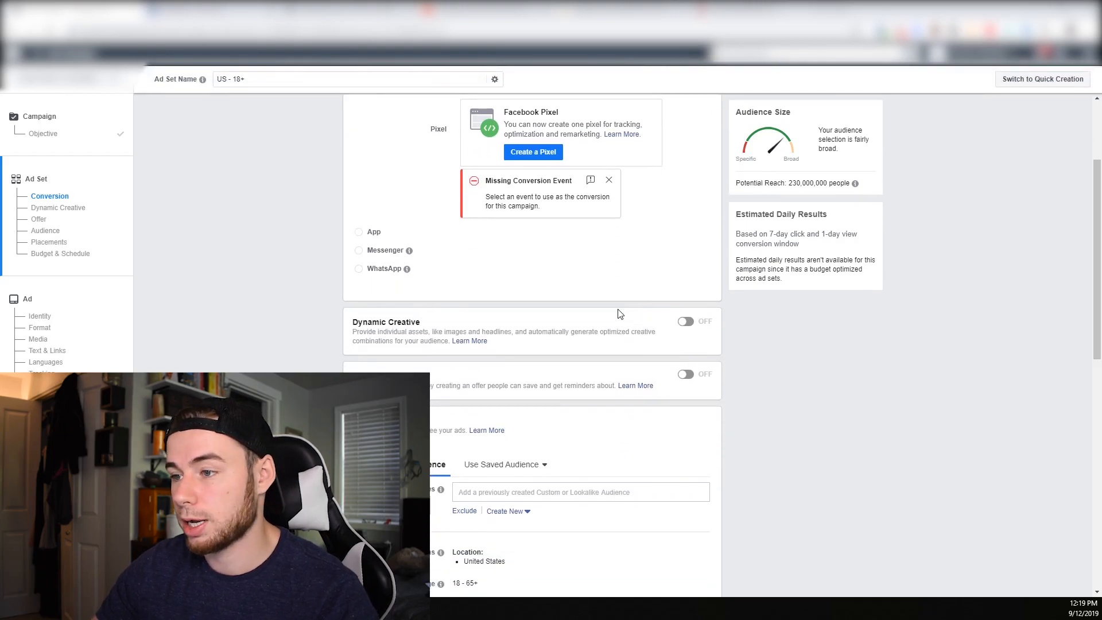
scroll(768, 352, "down", 5)
left_click(695, 268)
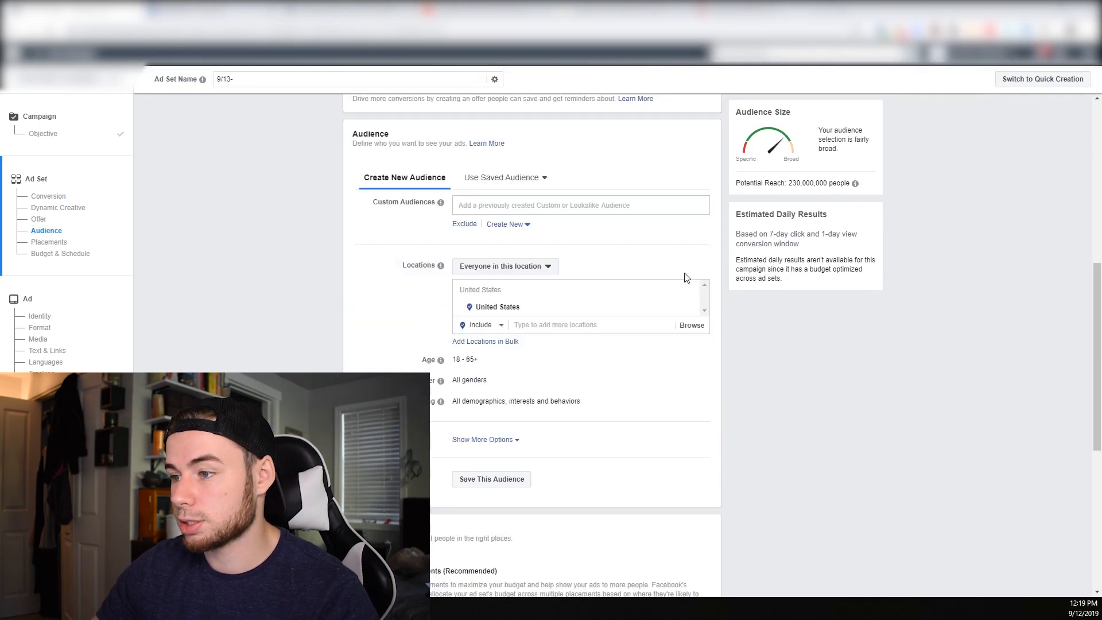
left_click(612, 325)
type("uniot")
key("BackSpace")
key("BackSpace")
type("ted")
left_click(595, 345)
type("cana")
left_click(582, 385)
type("aus")
left_click(577, 419)
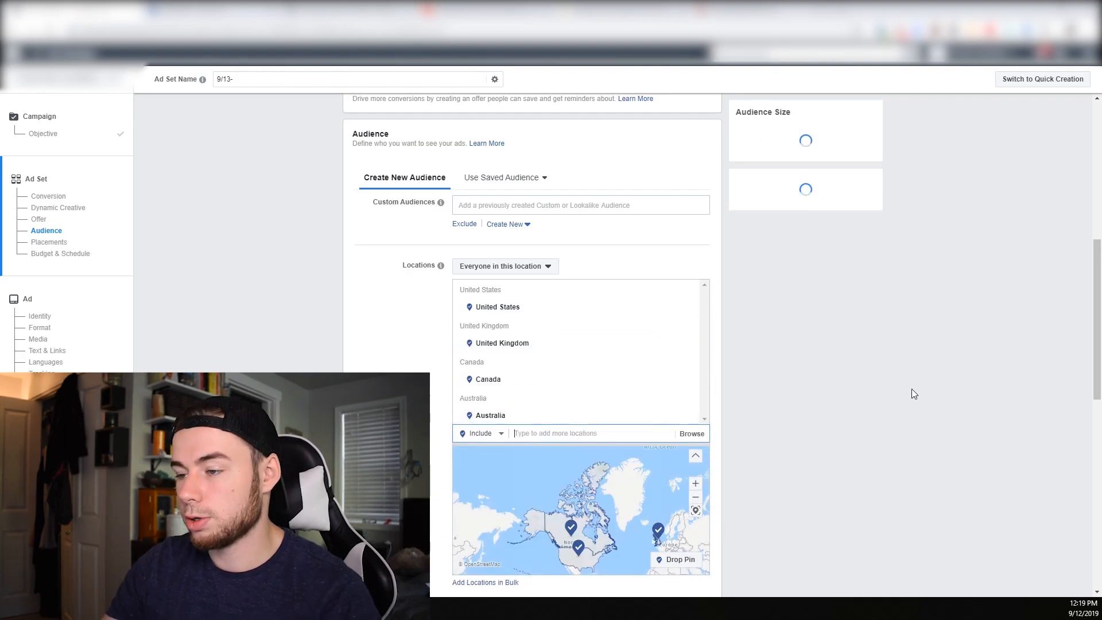
Set the audience's minimum age to 25
scroll(446, 292, "down", 1)
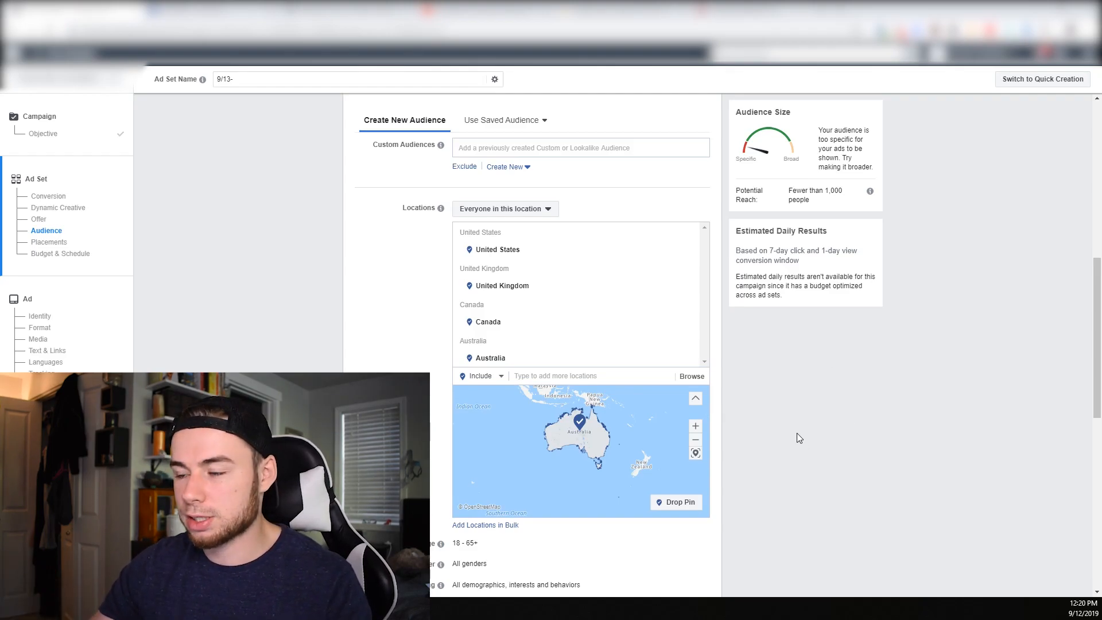
scroll(797, 433, "down", 2)
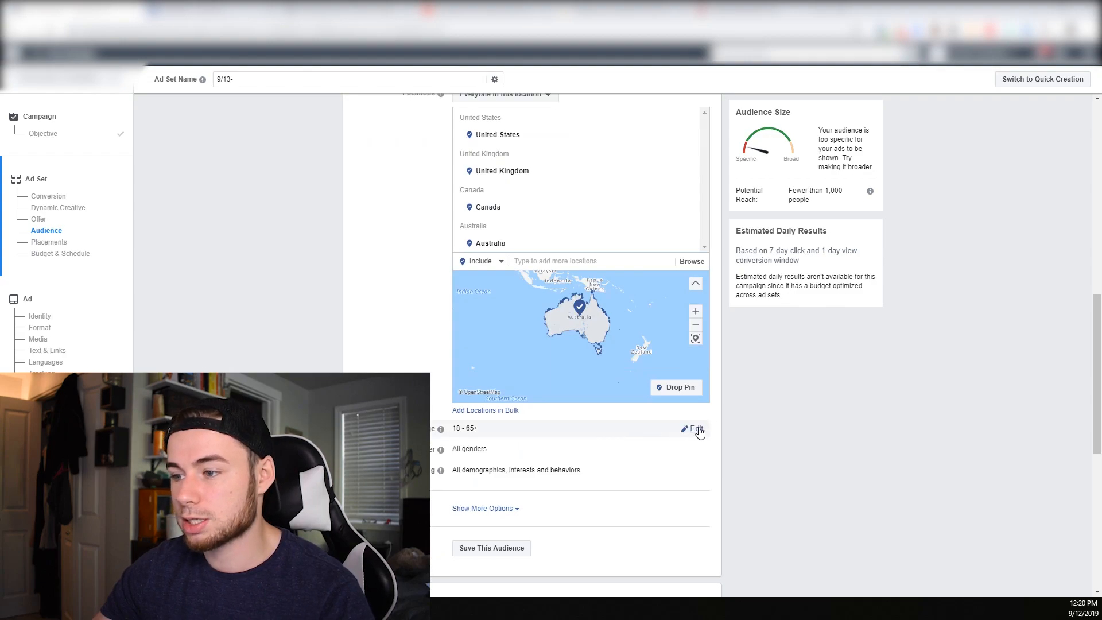
left_click(698, 431)
left_click(468, 431)
scroll(474, 373, "down", 3)
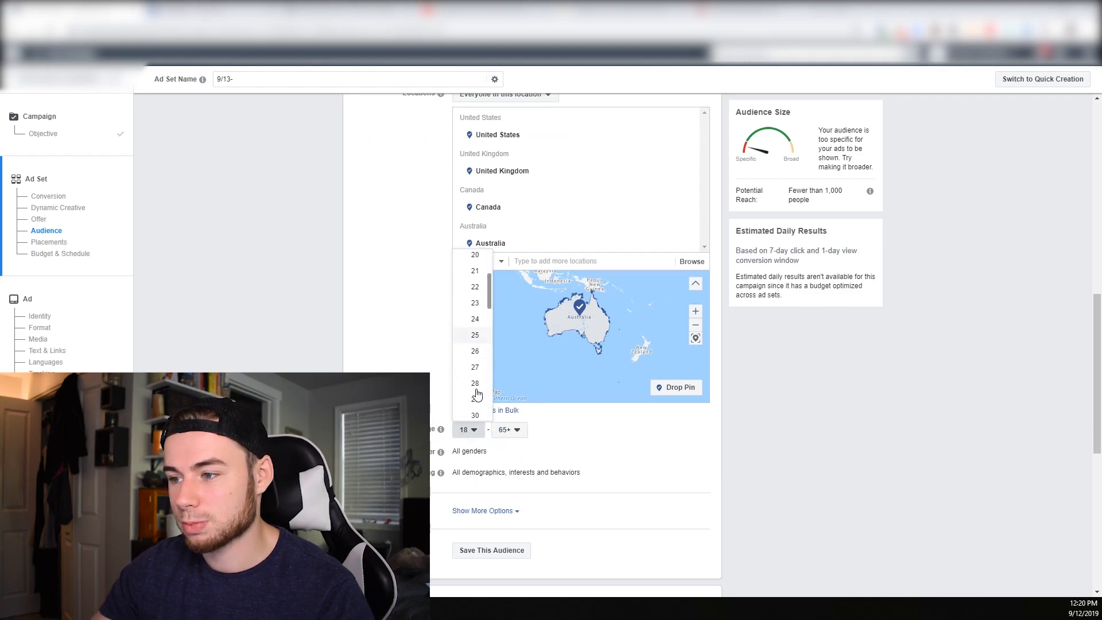
left_click(474, 342)
Expand the gender, detailed targeting and additional audience options, and turn off detailed targeting expansion
left_click(693, 453)
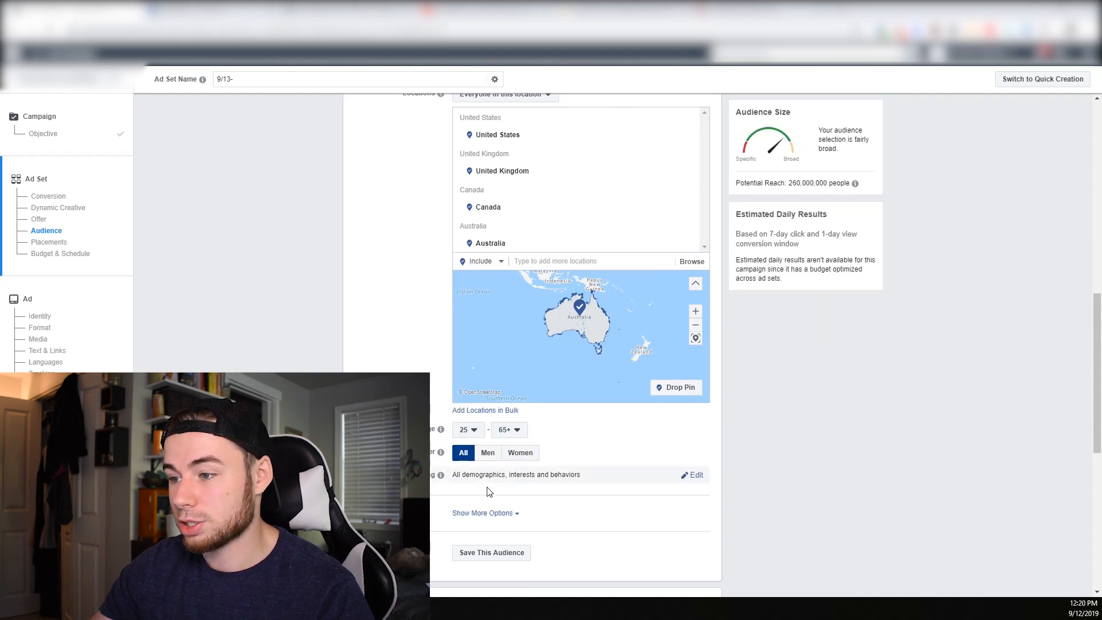
left_click(694, 476)
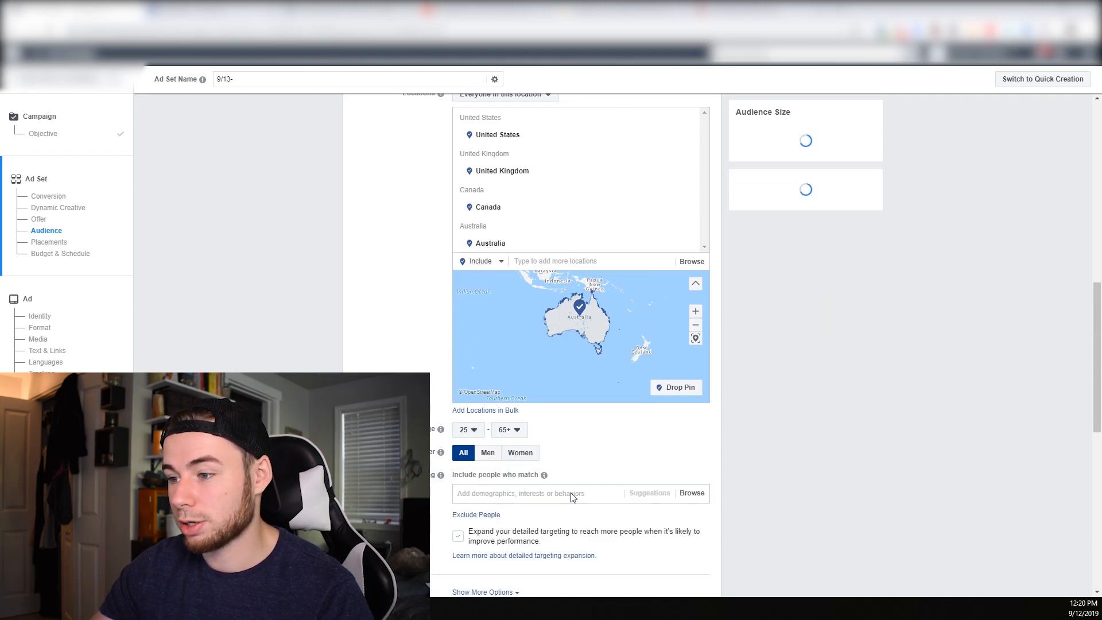
scroll(570, 495, "down", 1)
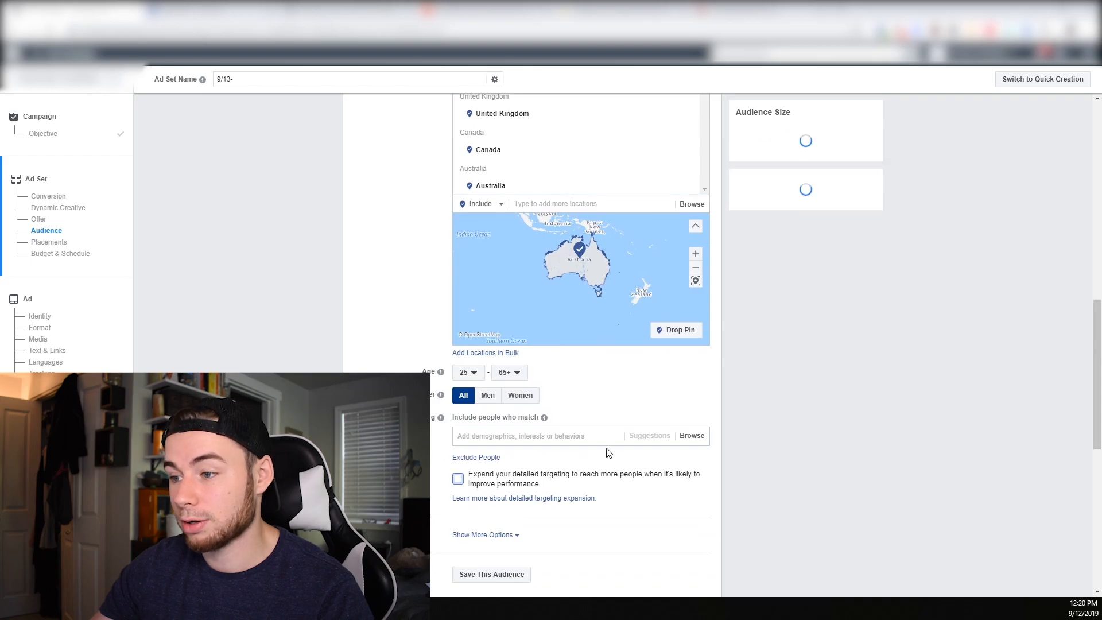
scroll(601, 458, "down", 4)
left_click(509, 379)
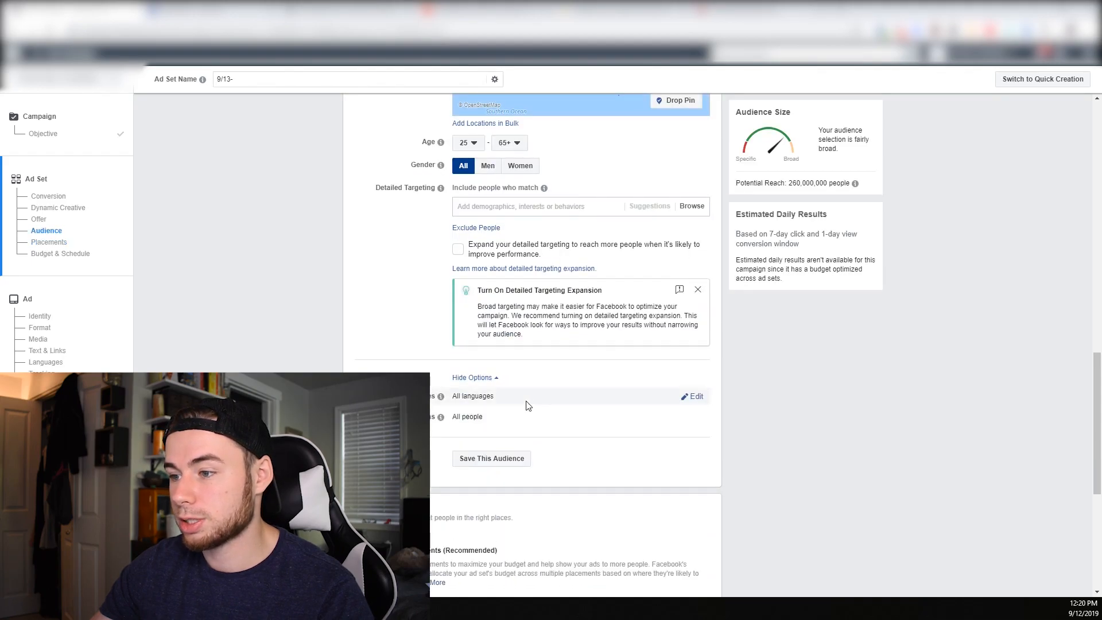
Switch the ad set from automatic to manually edited placements and limit the devices to Mobile
scroll(610, 458, "down", 1)
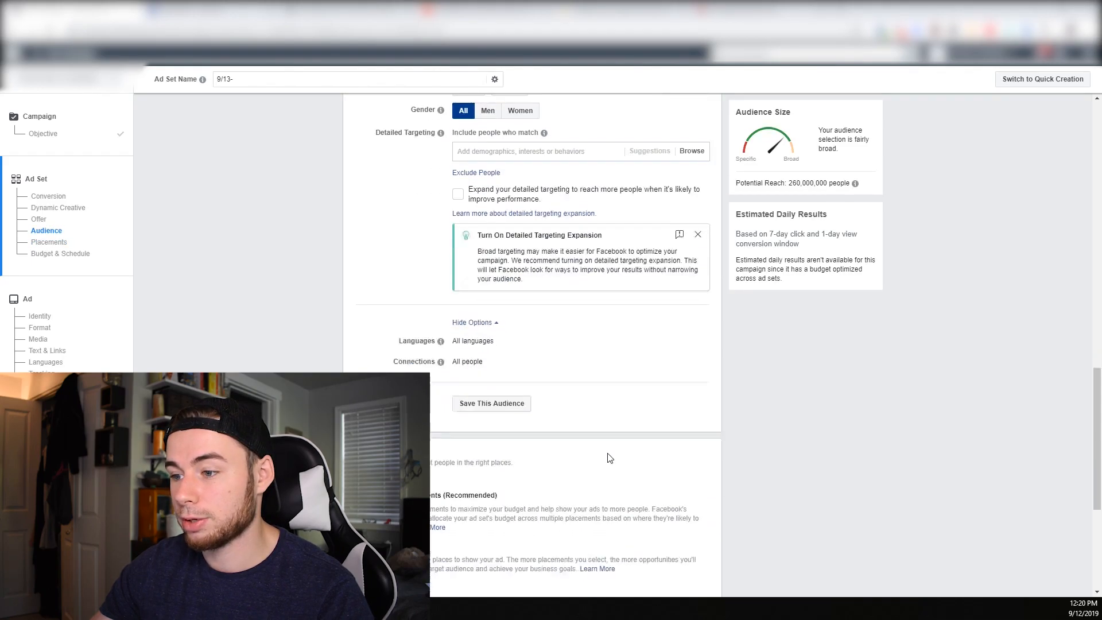
scroll(610, 457, "down", 2)
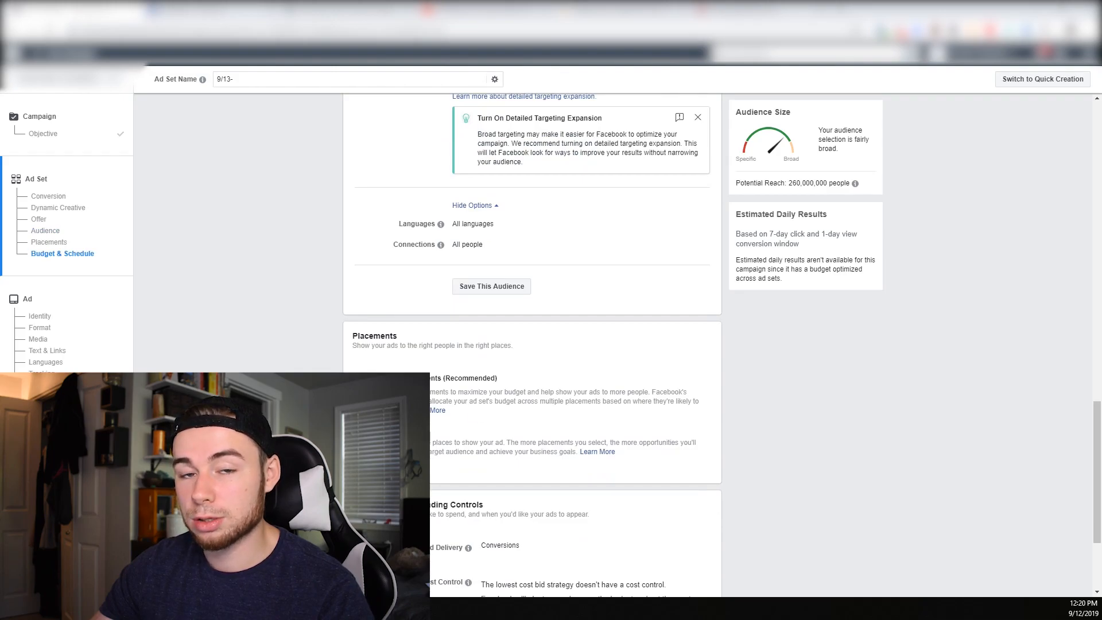
left_click(359, 429)
scroll(462, 457, "down", 2)
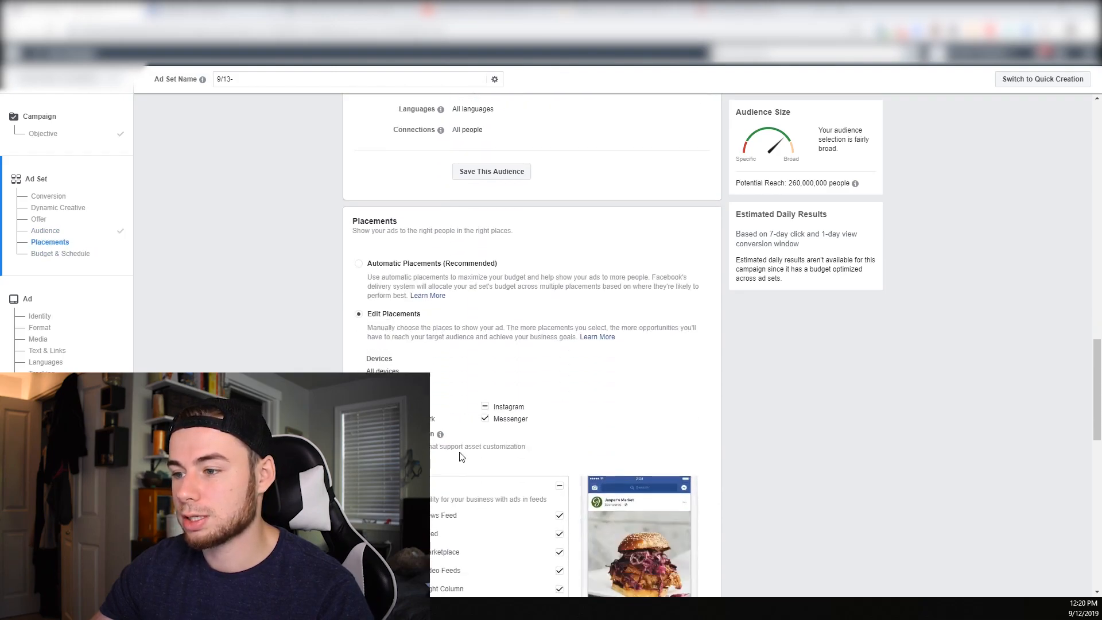
left_click(696, 360)
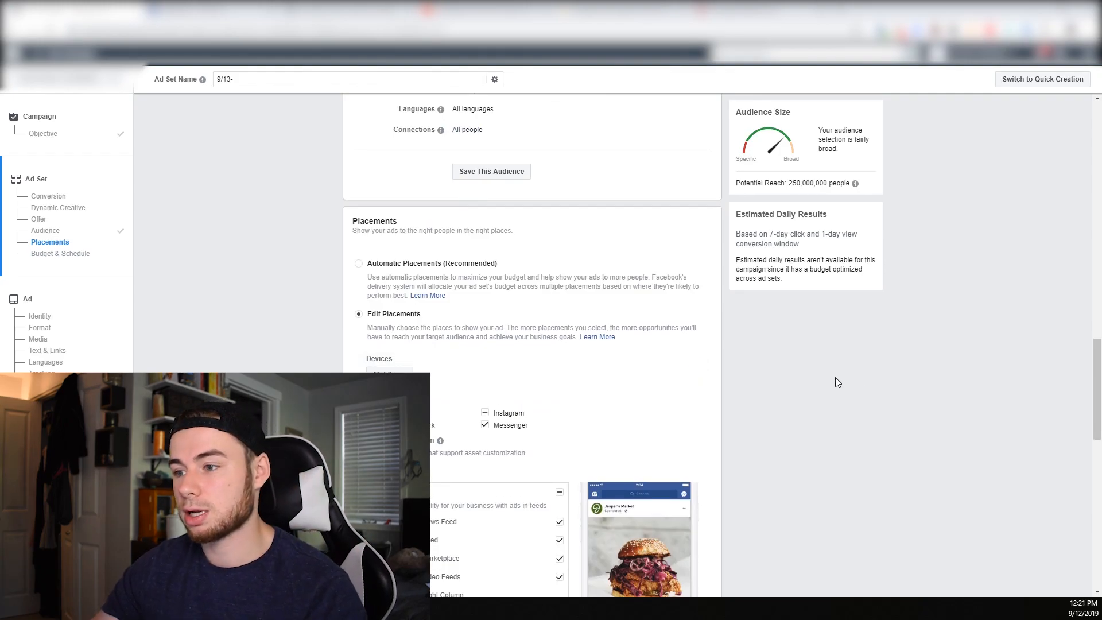
scroll(718, 372, "down", 1)
scroll(480, 339, "down", 2)
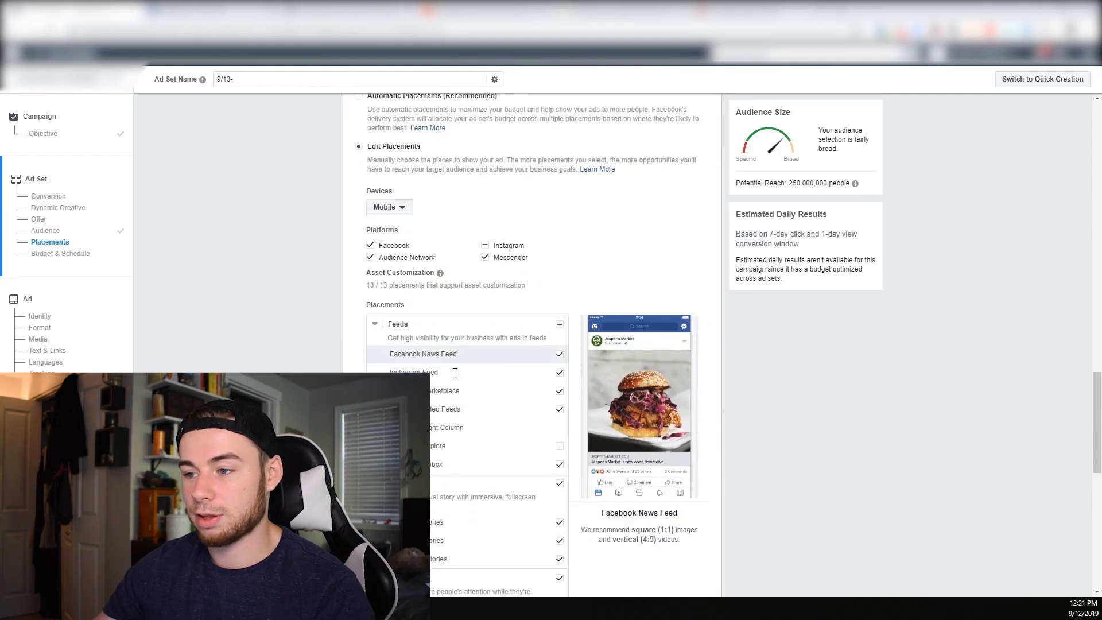
Show the additional optimization and spending options and set the conversion window to 1 day click
scroll(480, 346, "down", 3)
scroll(482, 358, "down", 7)
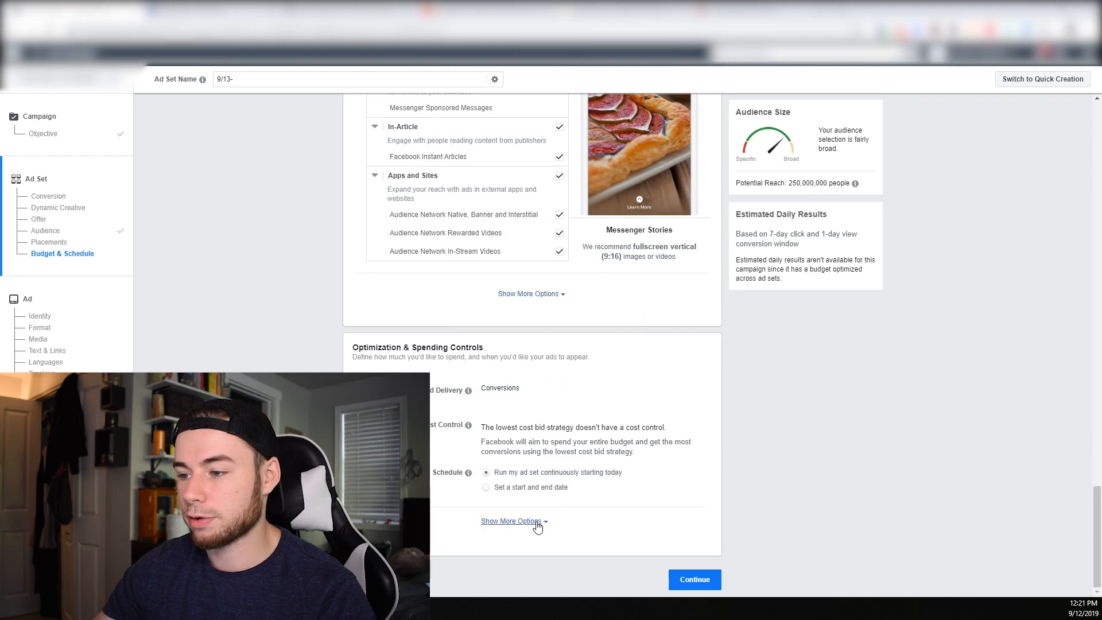
left_click(528, 520)
scroll(597, 574, "down", 2)
left_click(690, 461)
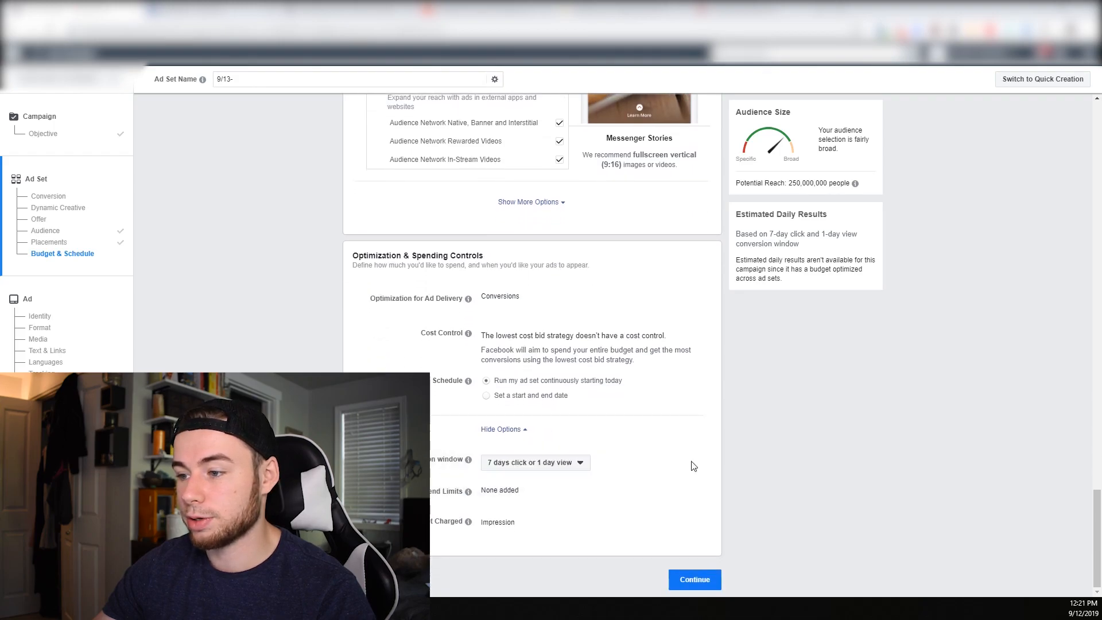
left_click(539, 464)
left_click(514, 495)
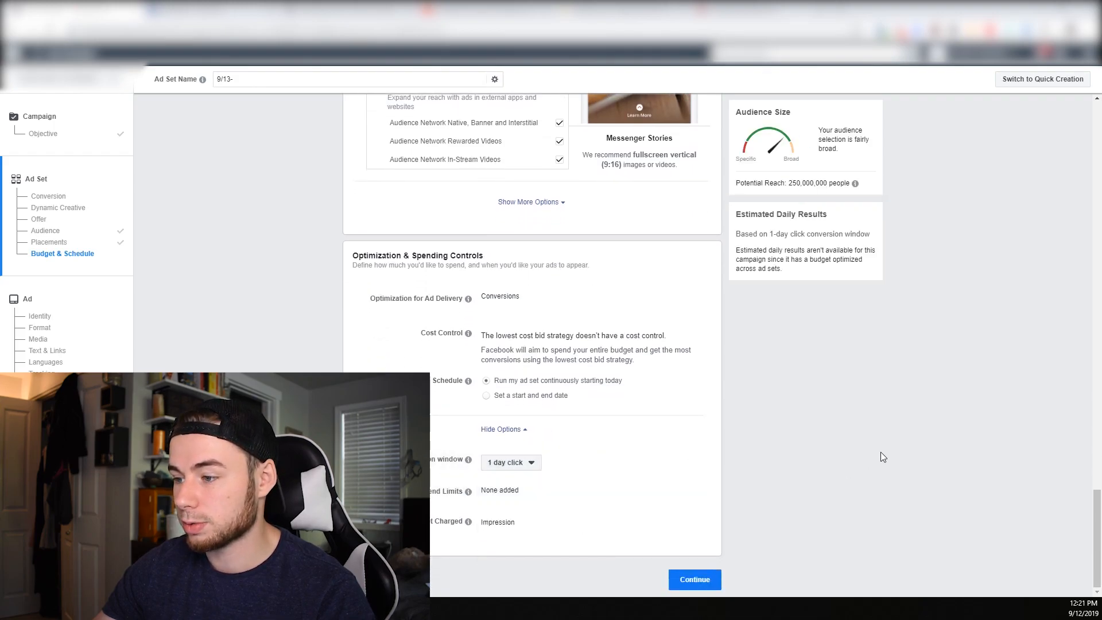
Continue to the ad settings and replace the default ad name with "Ad Creative 1"
left_click(695, 580)
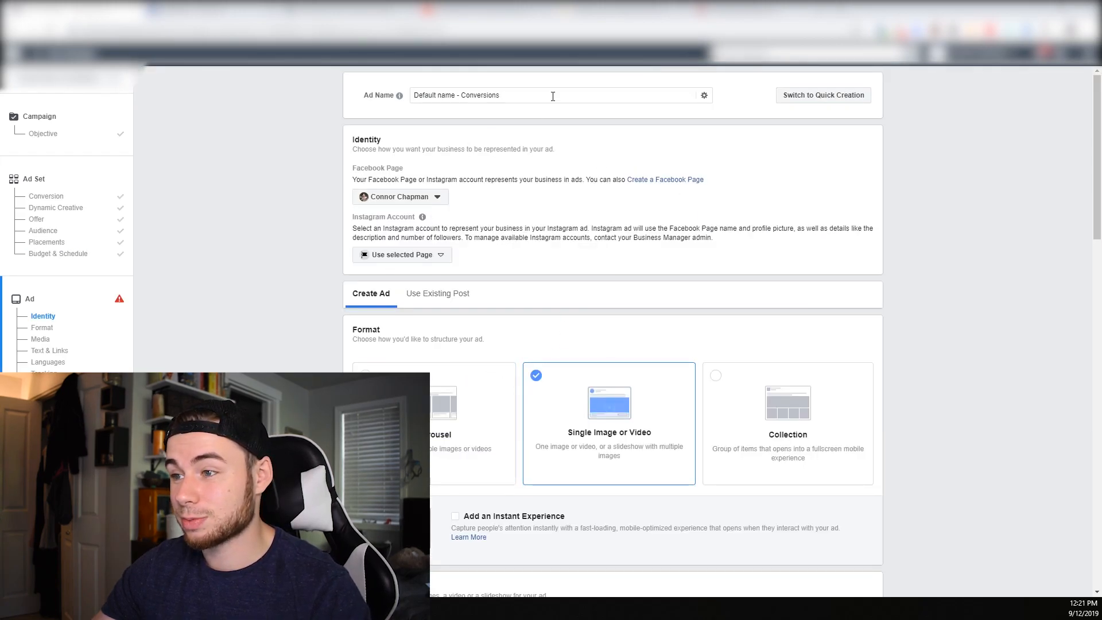
left_click_drag(552, 94, 297, 108)
type("Ad")
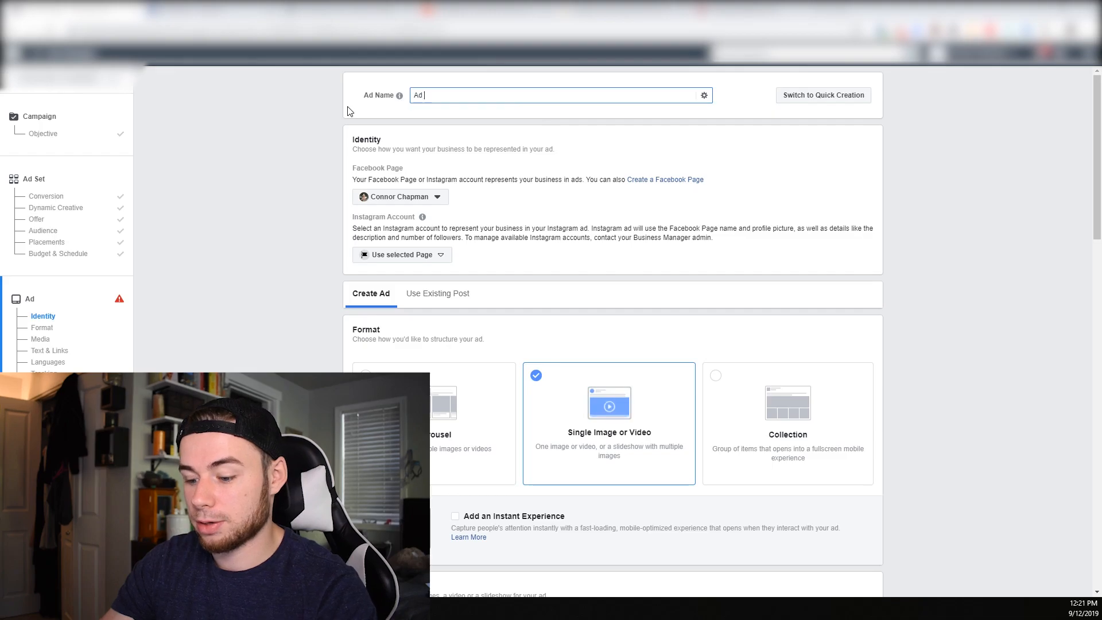
type(" Creative 1")
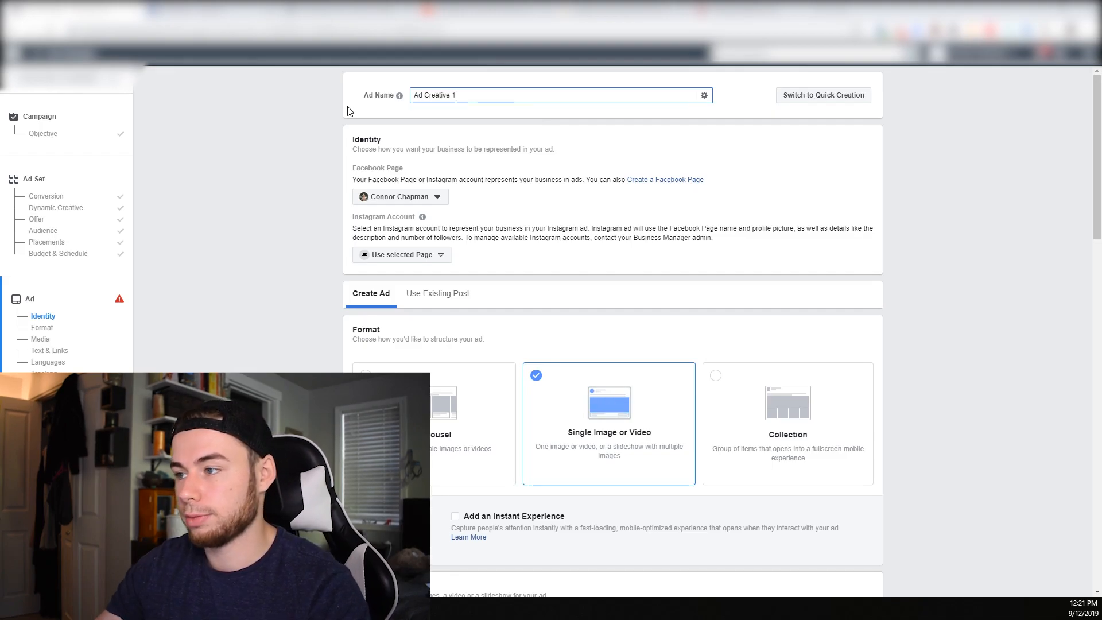
left_click(889, 206)
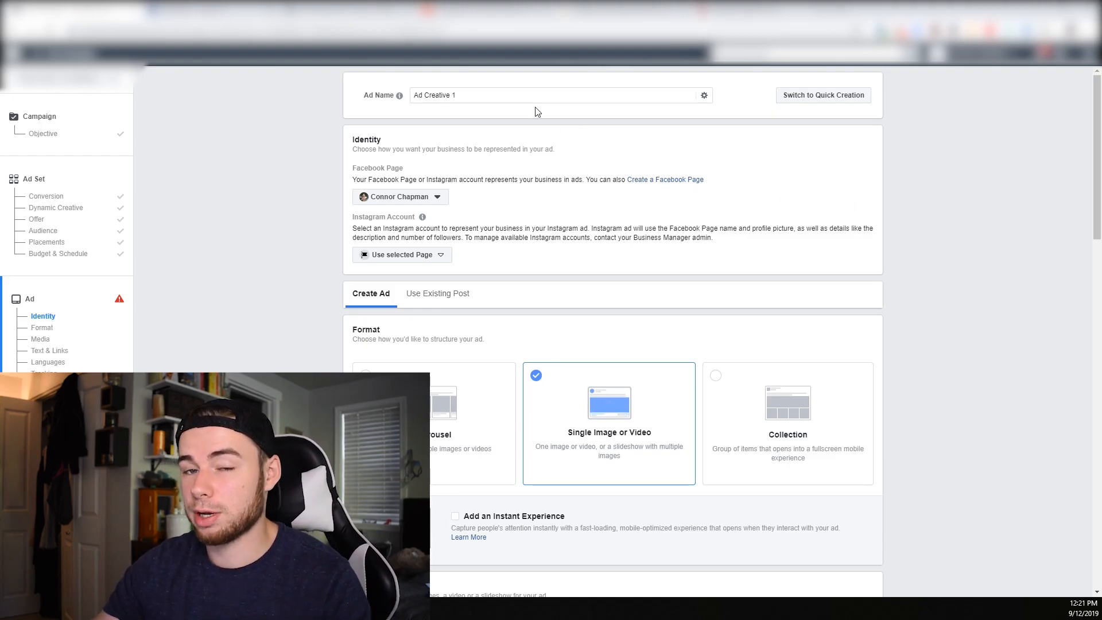
Set the ad's media type to Video/Slideshow, keeping the Single Image or Video format
scroll(611, 235, "down", 5)
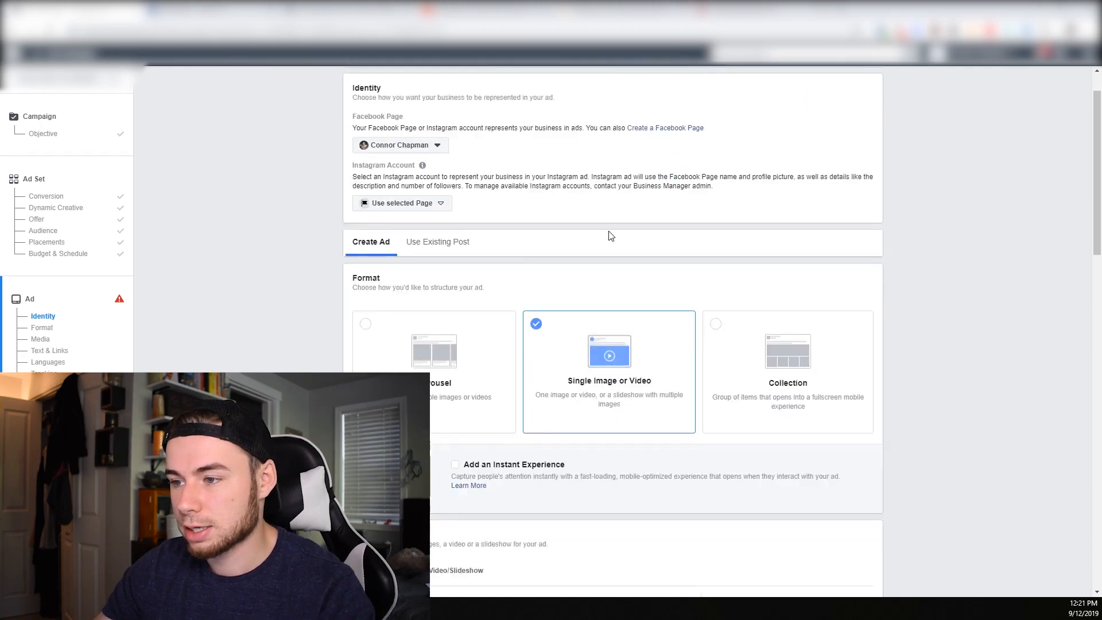
scroll(697, 352, "up", 3)
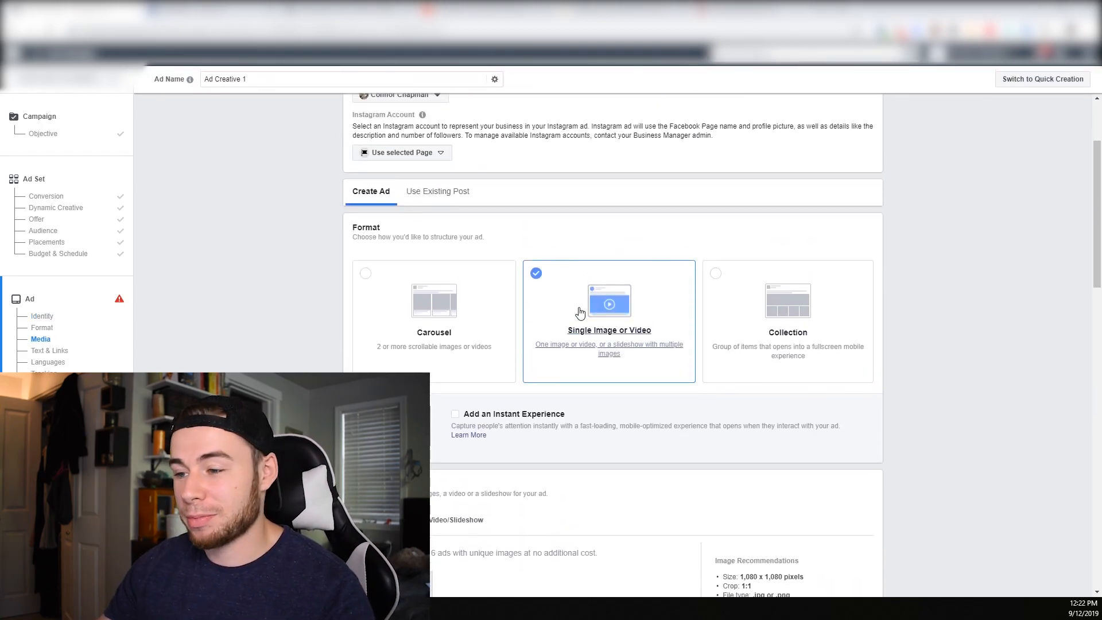
scroll(580, 313, "down", 1)
scroll(580, 313, "down", 2)
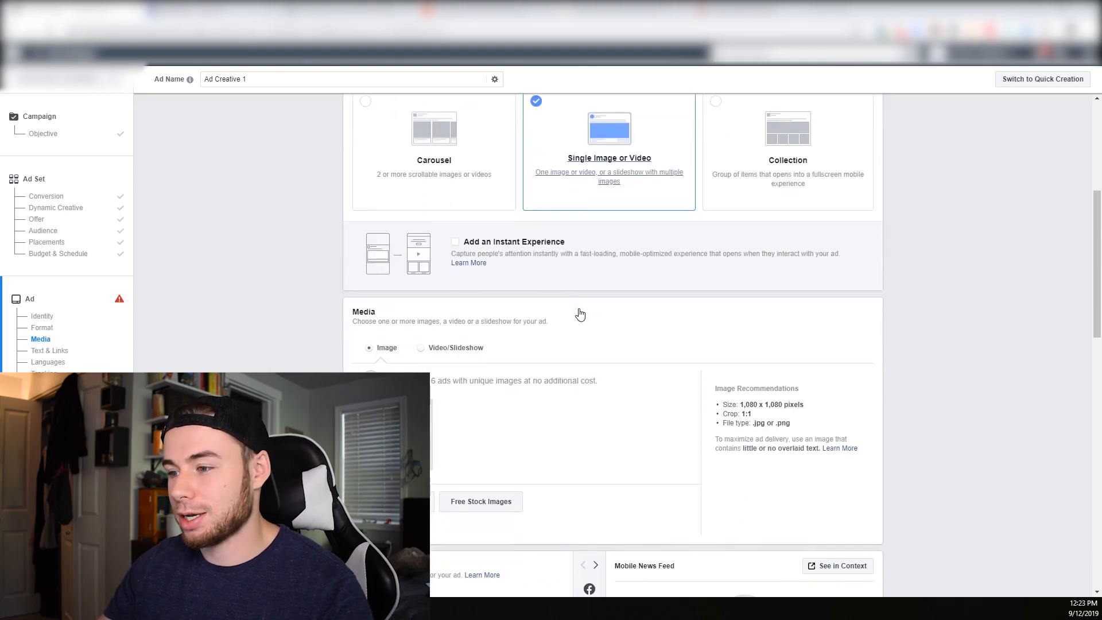
left_click(435, 356)
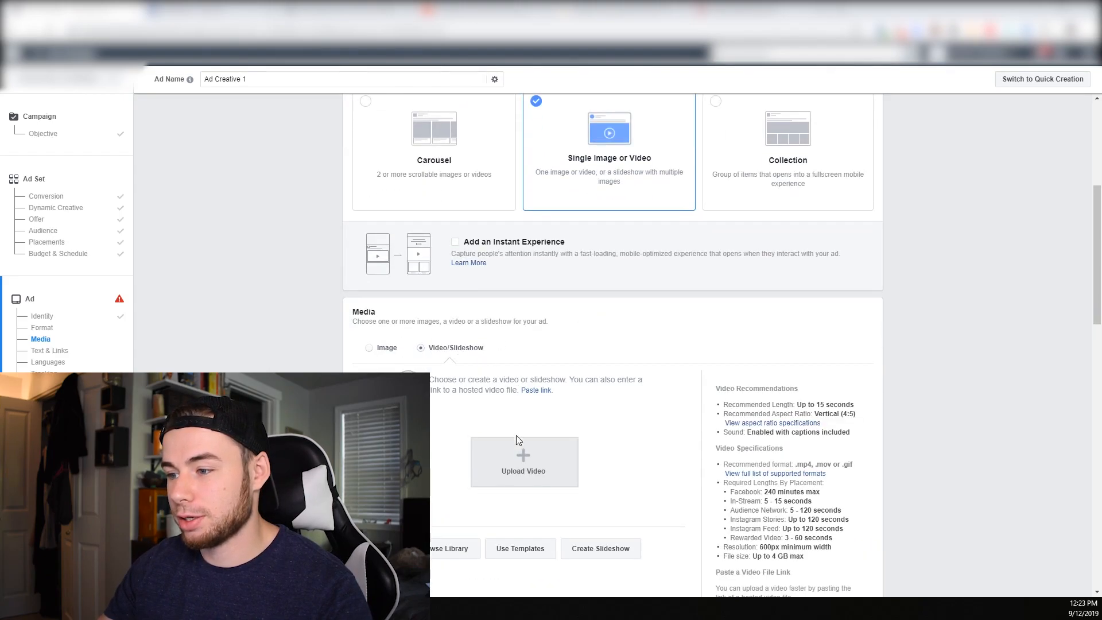
Start the ad's primary text with "Give Your Little One The Most Memorable Christmas This Year!" followed by a blank line
scroll(720, 381, "down", 6)
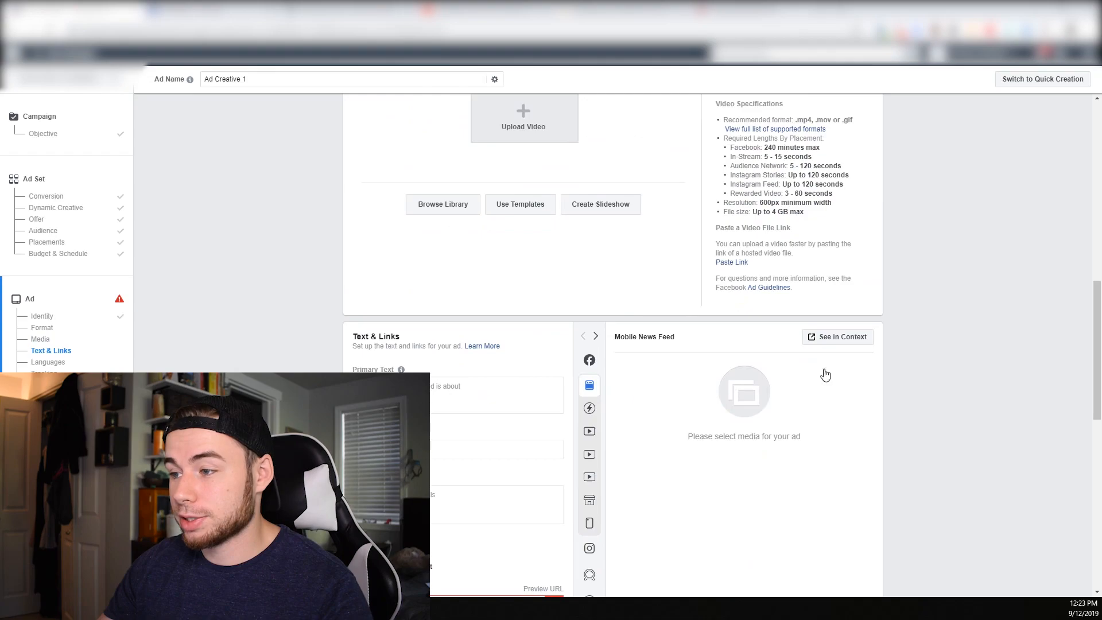
scroll(745, 423, "down", 1)
left_click(386, 339)
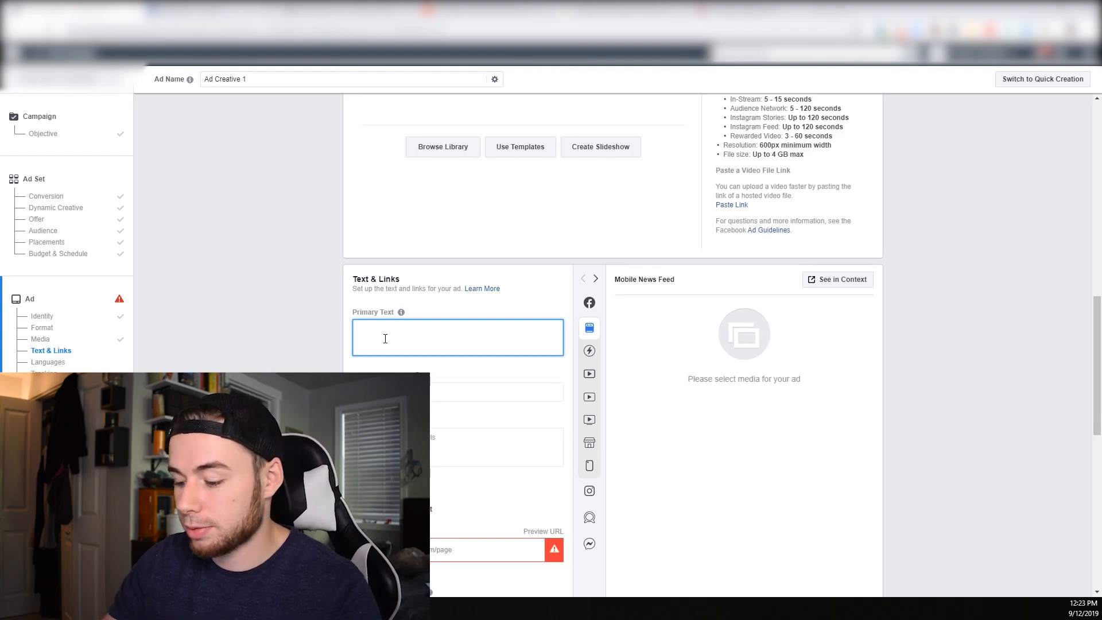
type("Give Your Li")
type("ttle One The Most M")
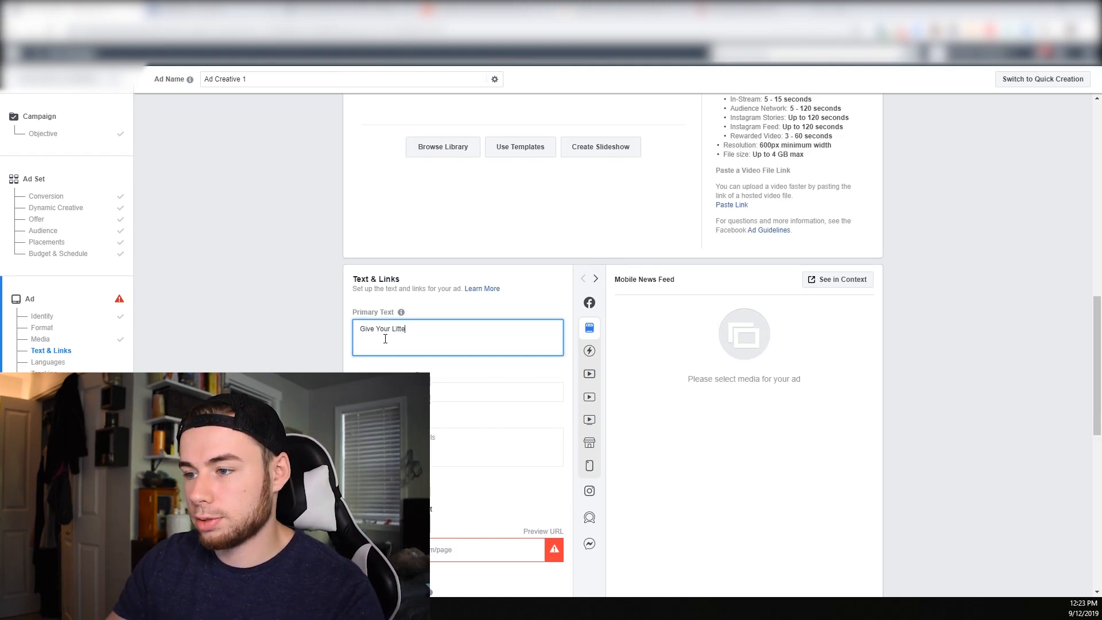
type("emorable Christmas This Year!")
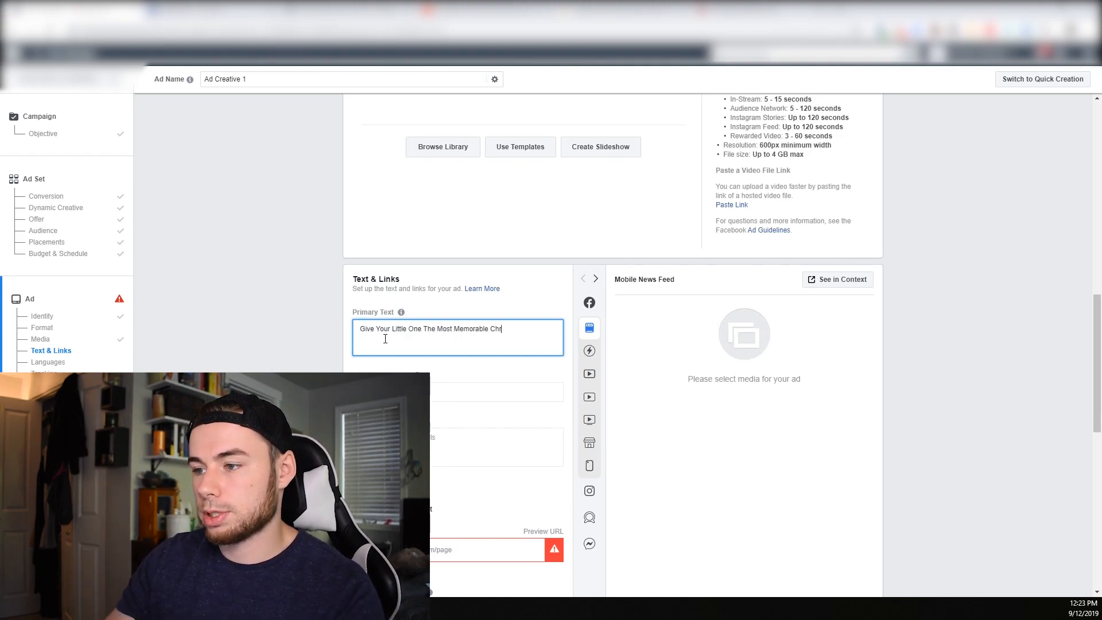
key("Return")
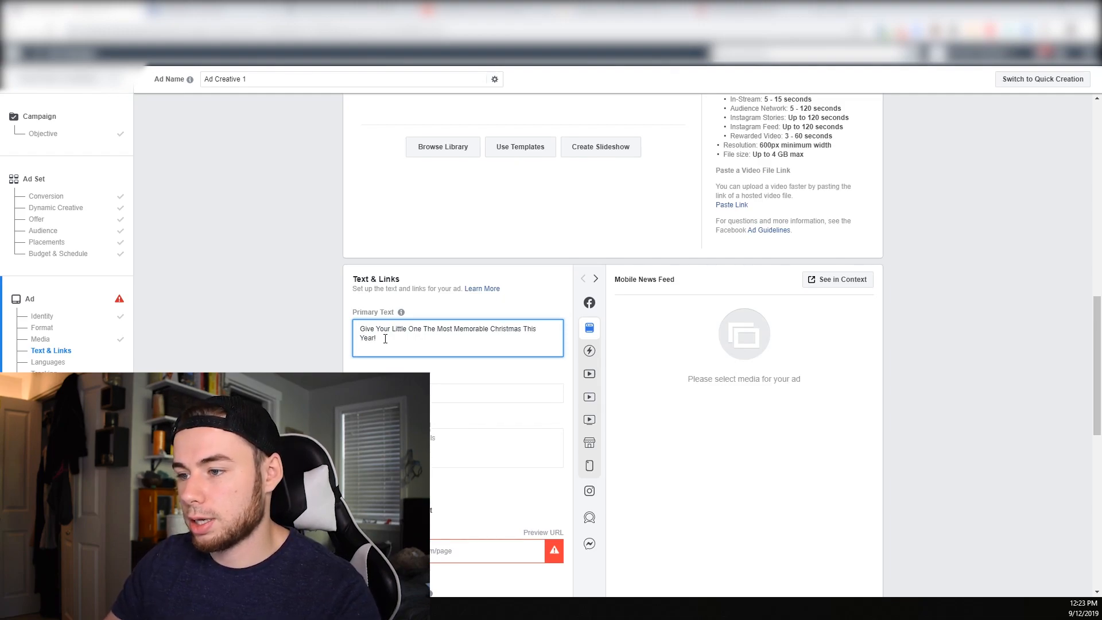
key("Return")
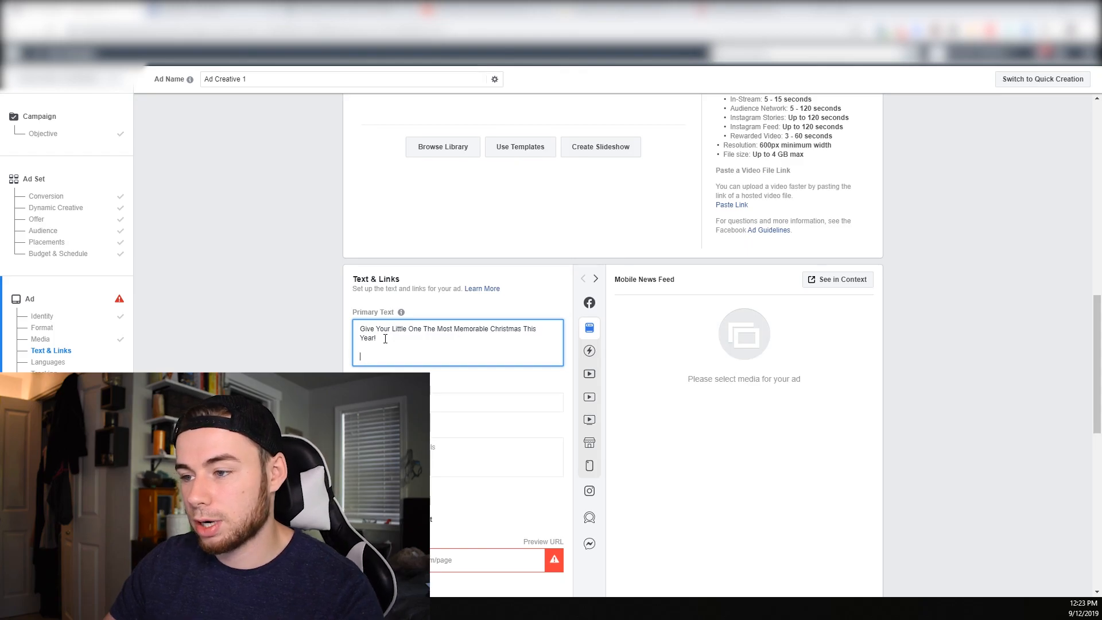
Add the benefit lines "-Makes Everyone Smile" and "-100% Safe for Kids" to the primary text
type("-")
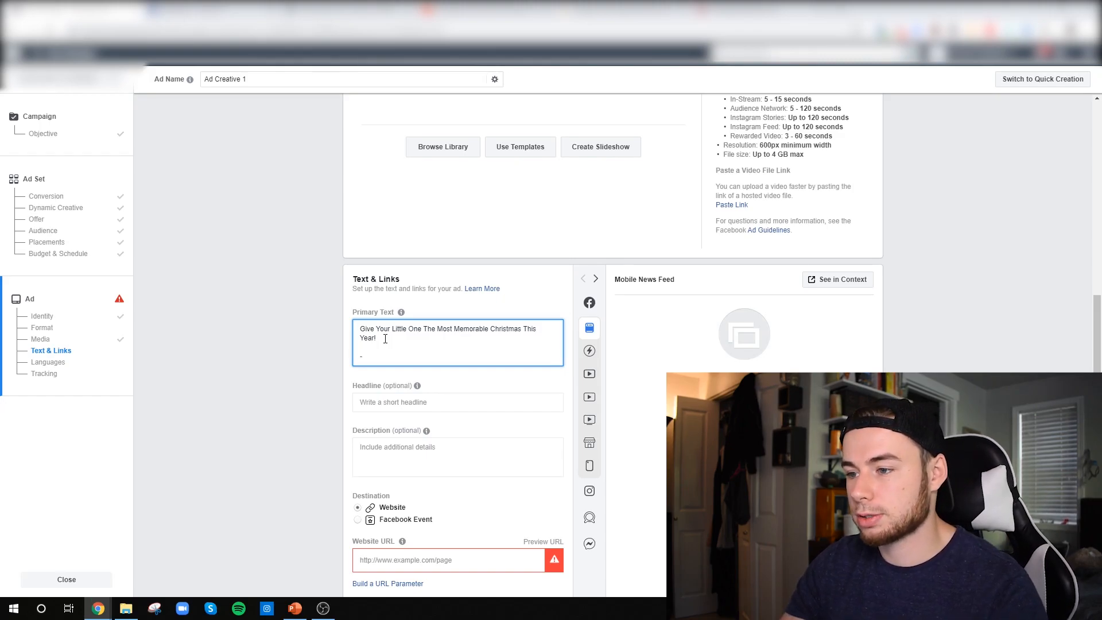
type("Makes Everyone Smile")
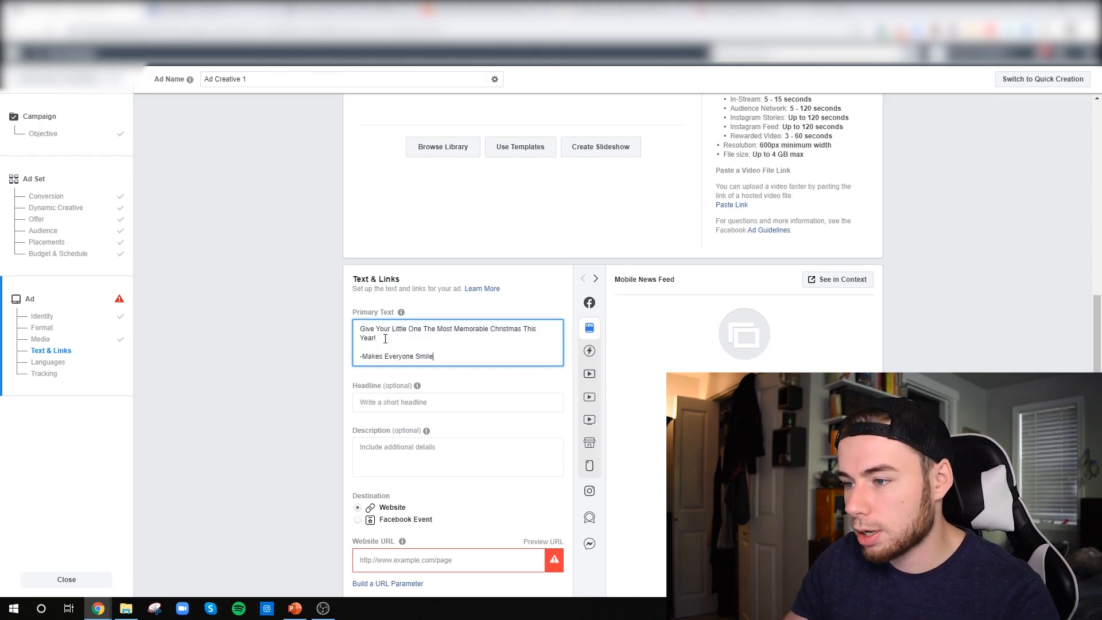
key("Return")
type("-100% Safe")
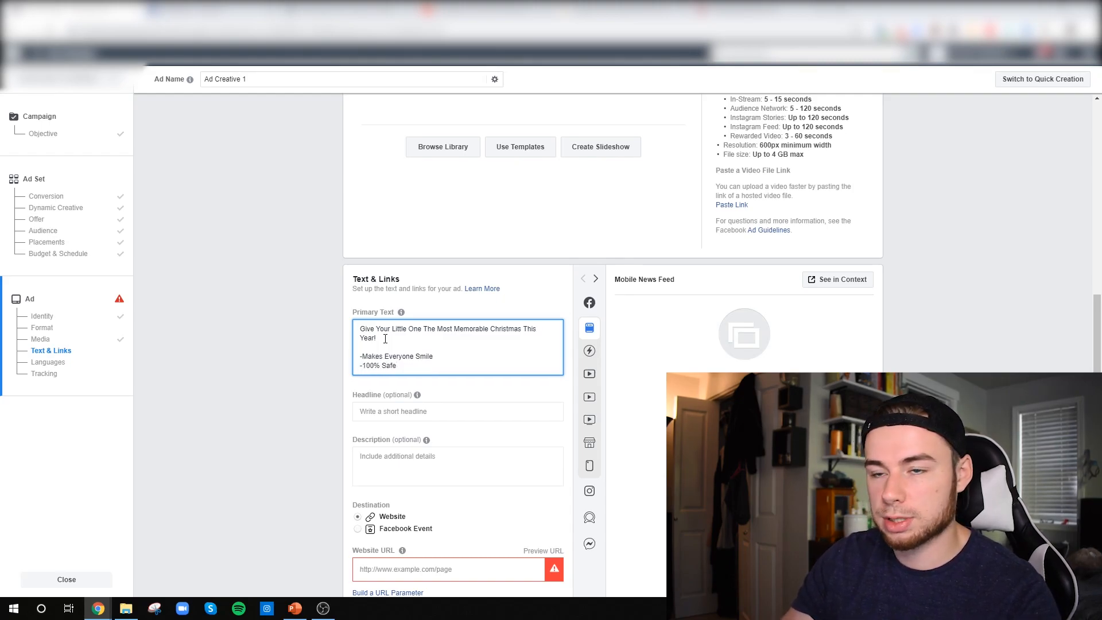
type(" for Kids")
key("Return")
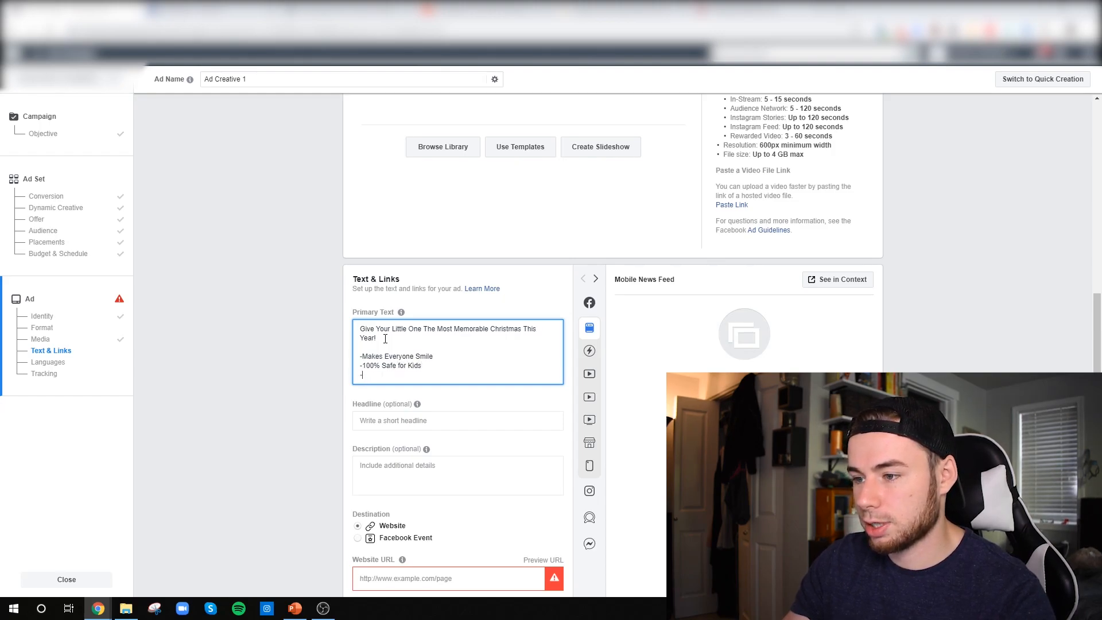
Add the lines "- Easy to install & remove" and "- Perfect for Instagram & Facebook Pictures" to the primary text
type("- Easy to re")
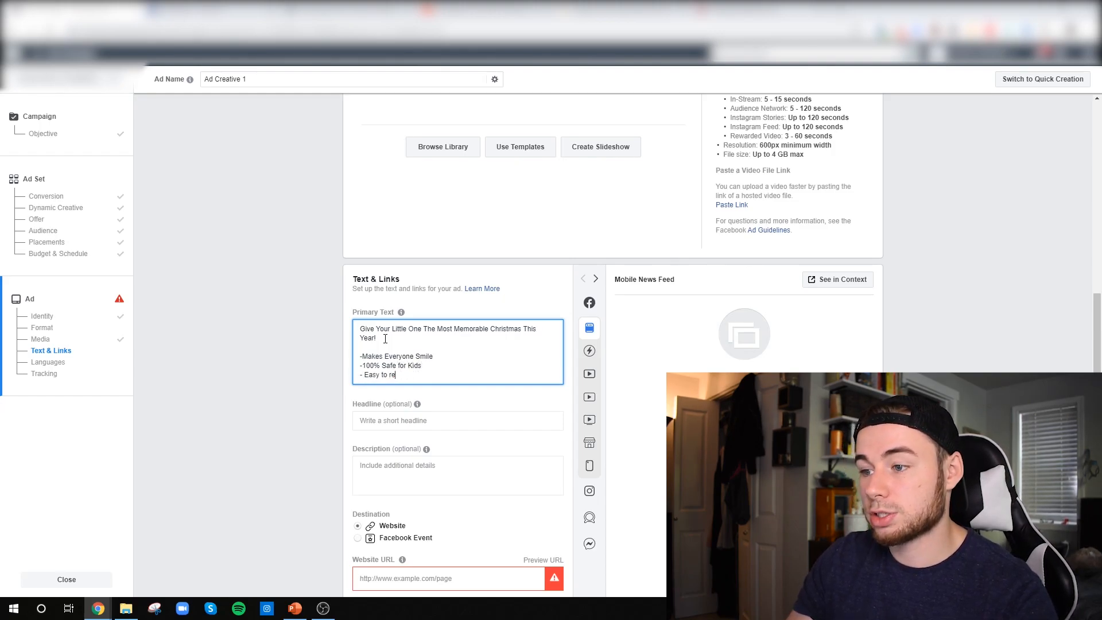
type("move install & remove")
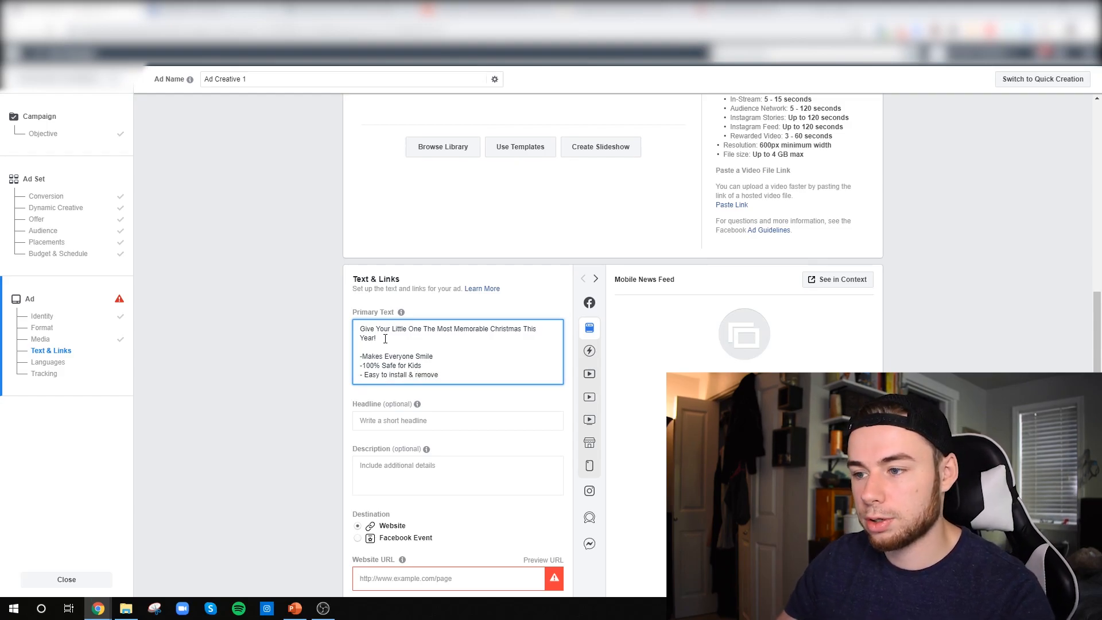
key("Return")
type("- Perfect for In")
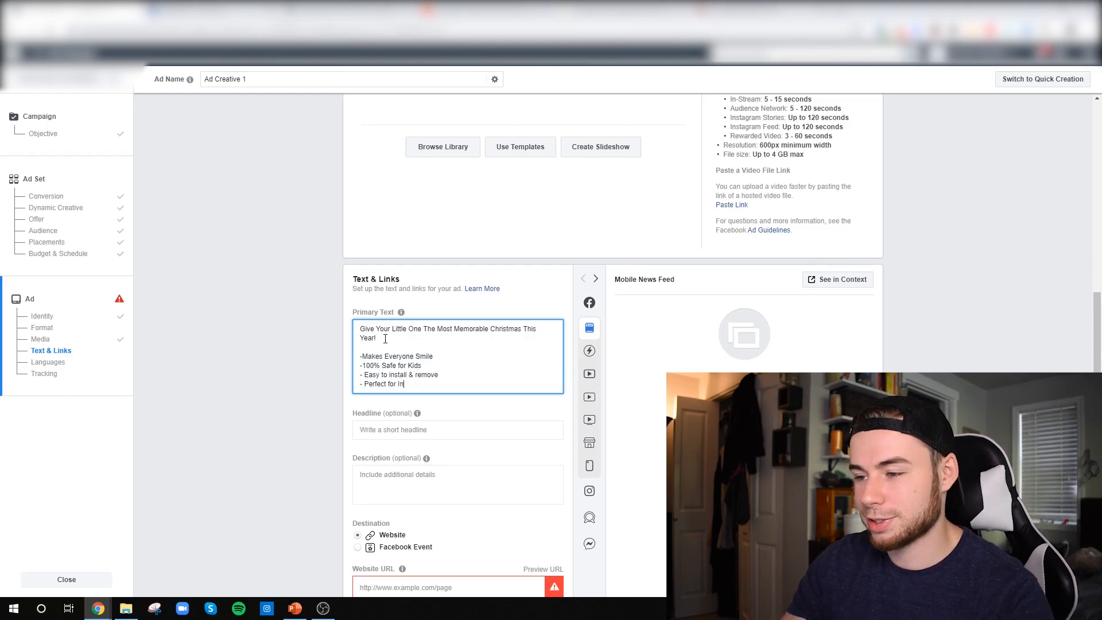
type("stagram & Facebook Picture")
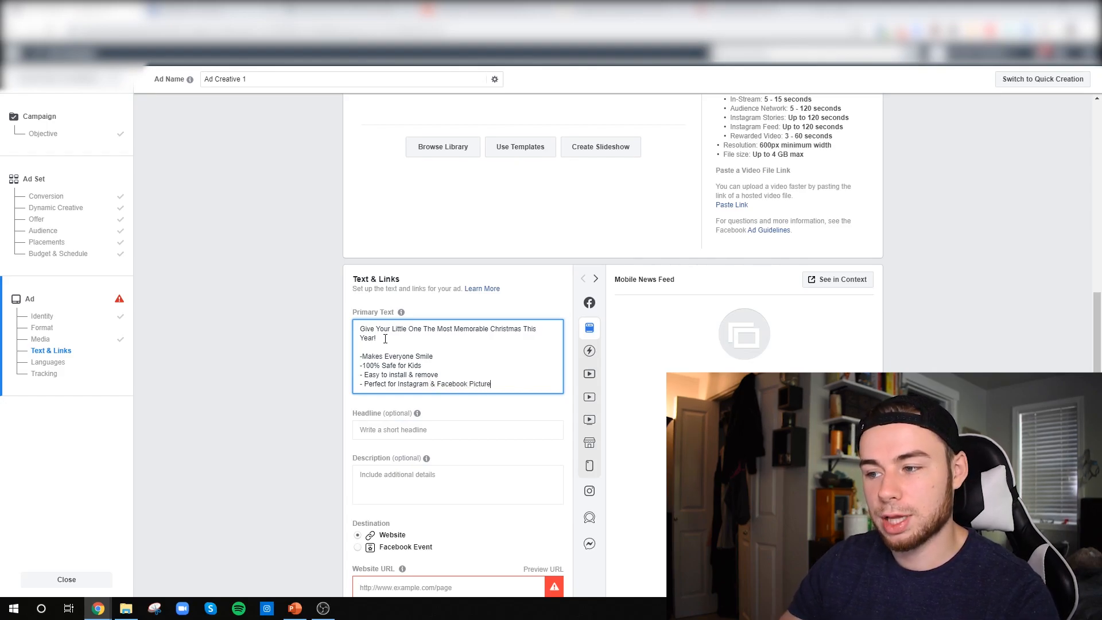
type("s")
key("Return")
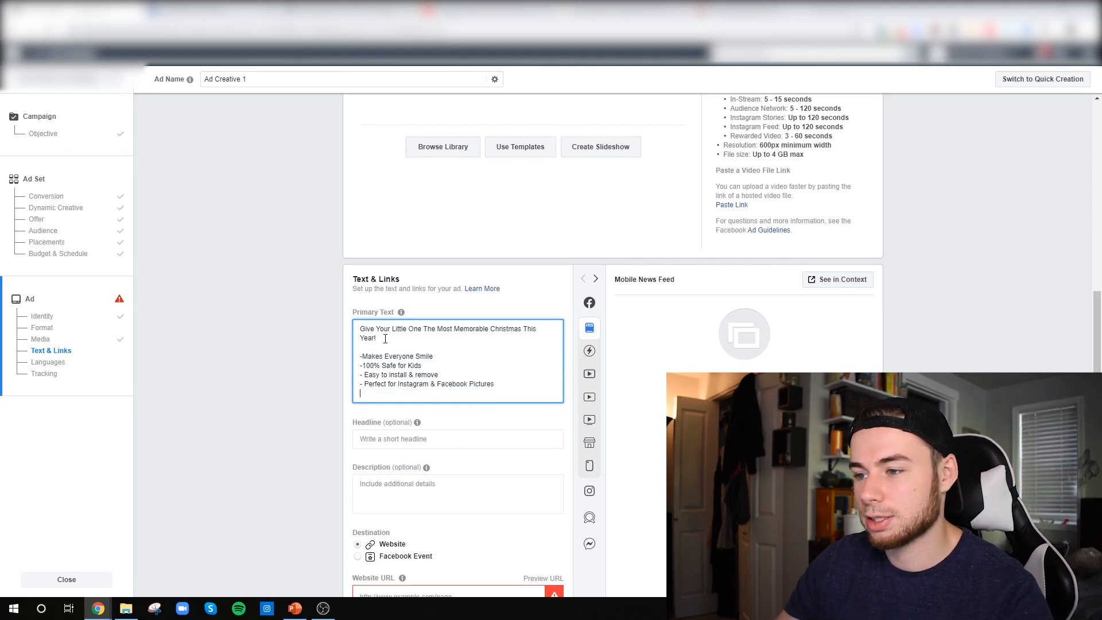
After a blank line in the primary text, add the call line "Shop Now -> christmastreestore.com/products/tree"
key("Return")
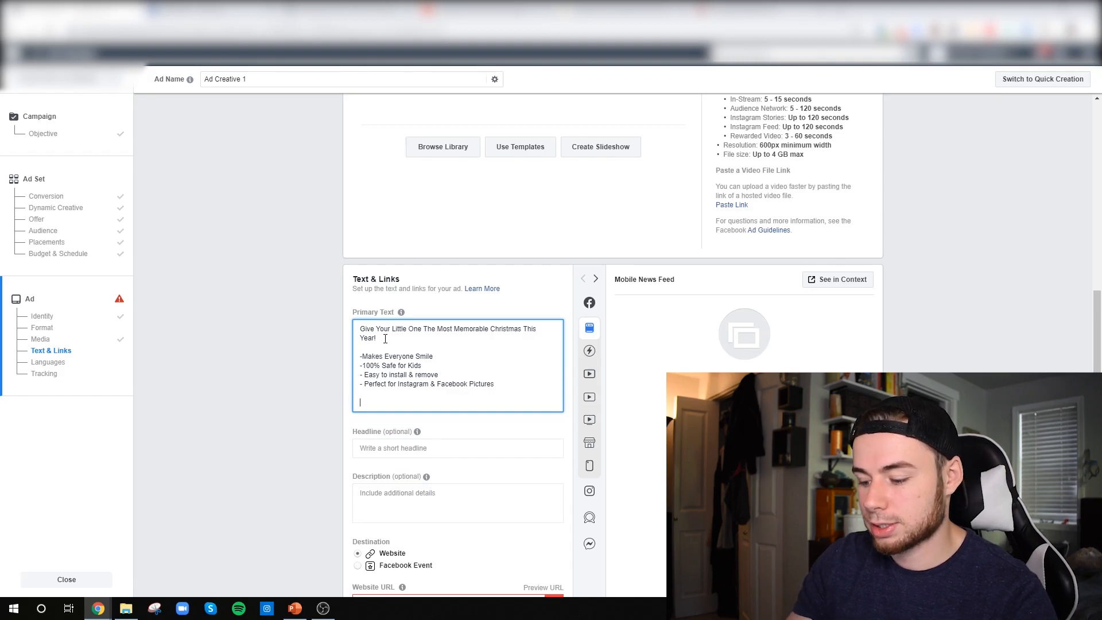
type("Shop Now -")
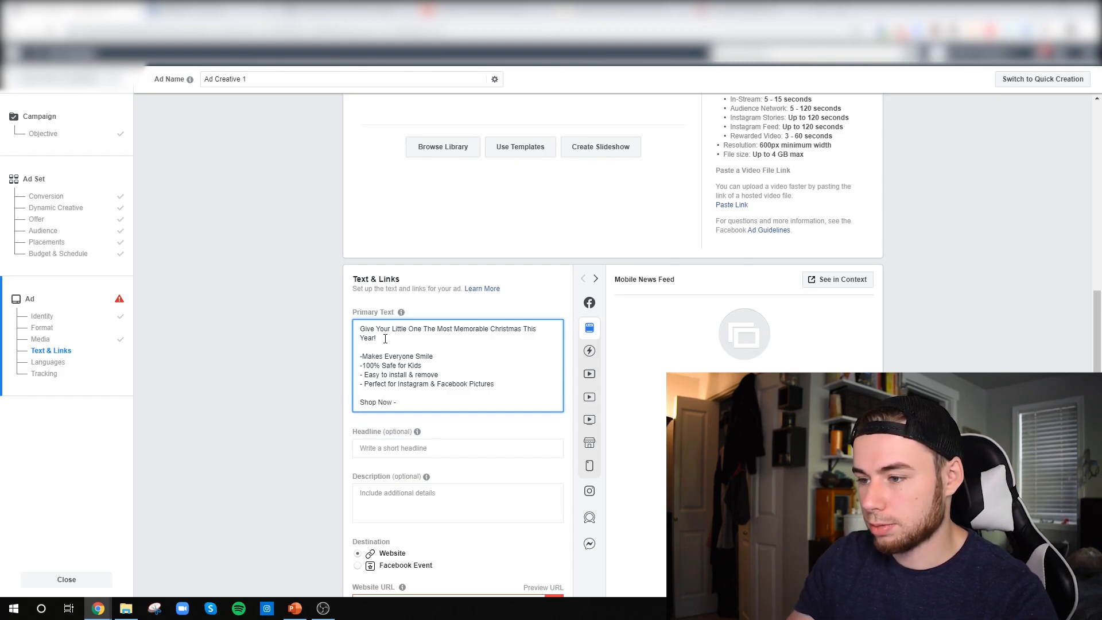
type(">")
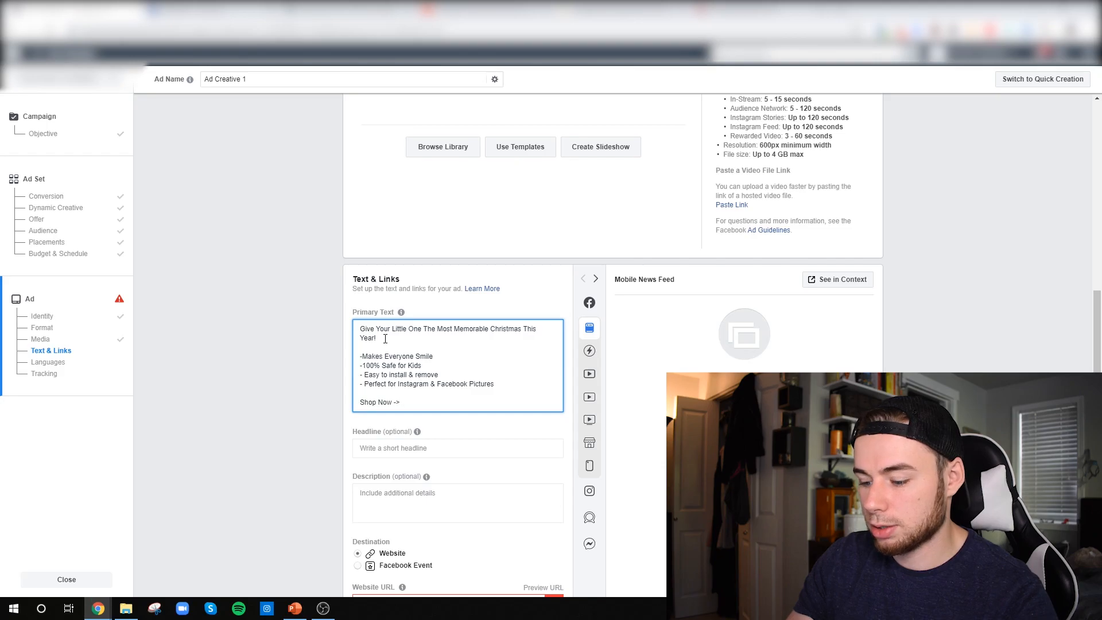
type(" christmas")
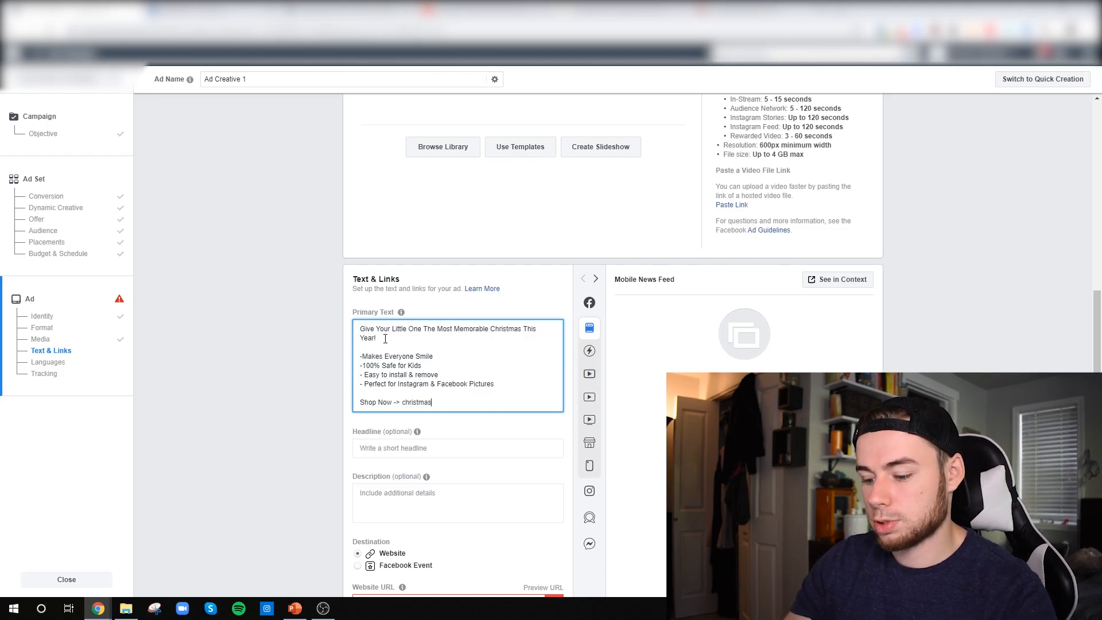
type("treestore")
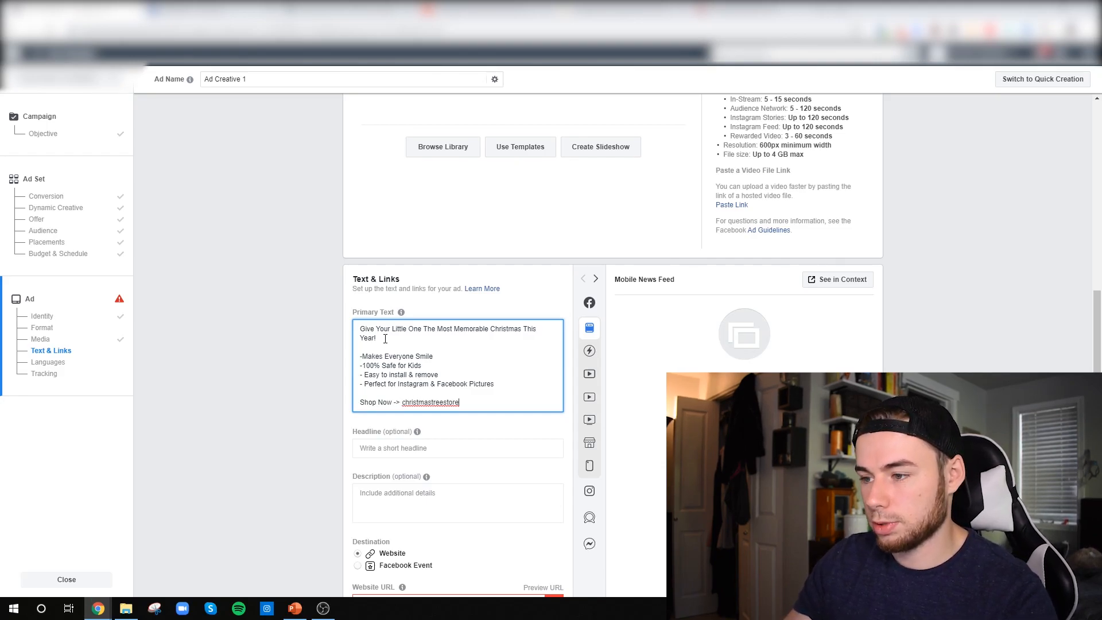
type(".com/products/tree")
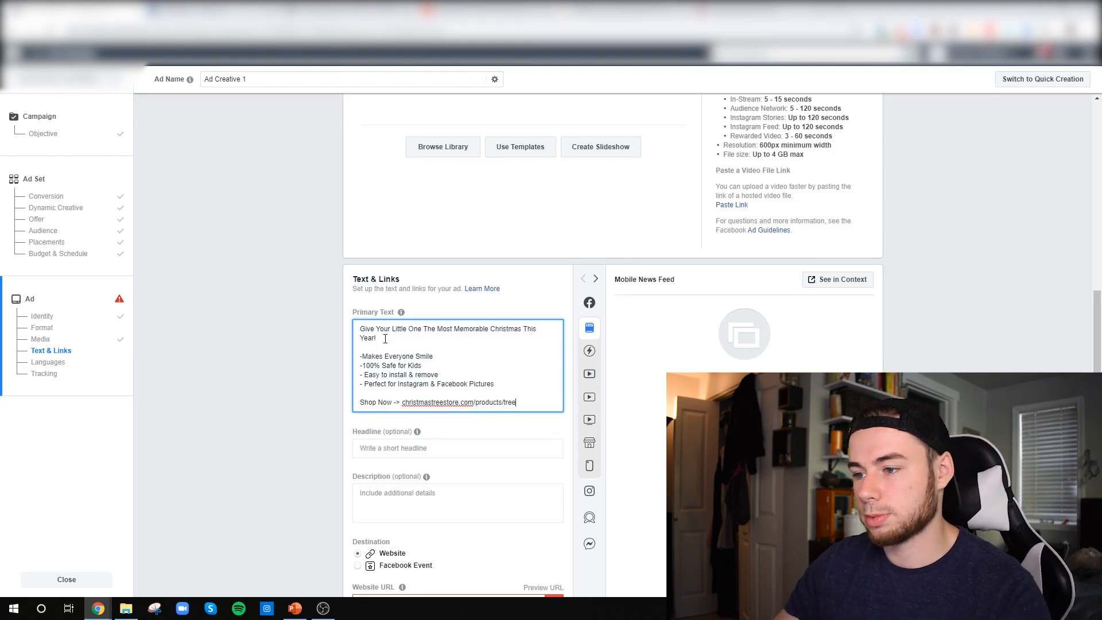
Copy the "Shop Now" link line and paste a duplicate directly beneath it in the primary text
key("Return")
left_click_drag(516, 402, 348, 409)
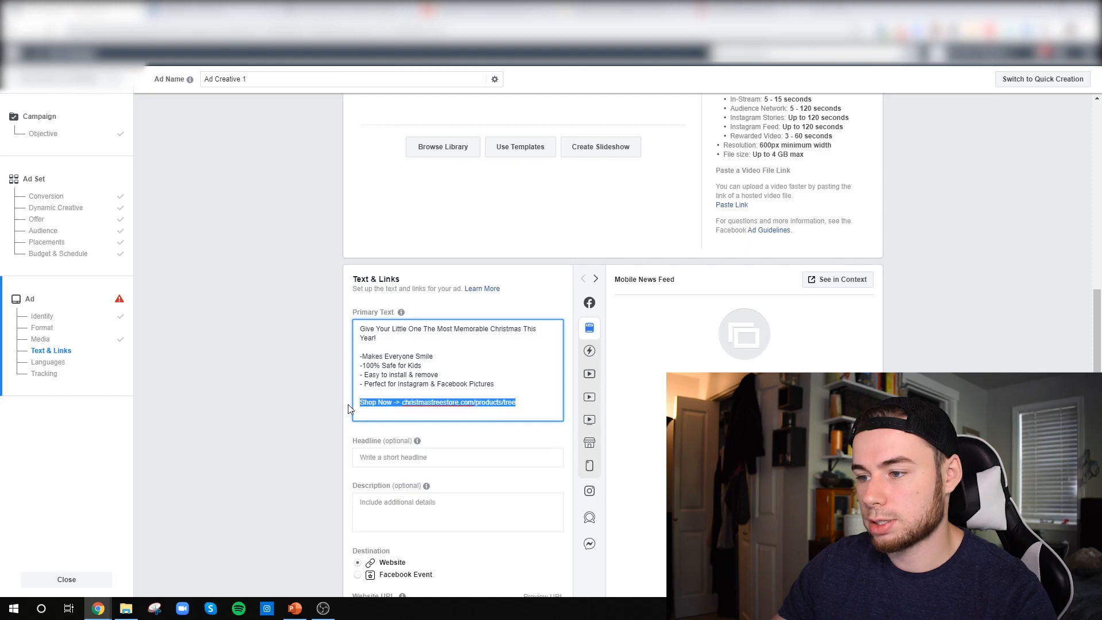
key("ctrl+c")
left_click(384, 413)
key("ctrl+v")
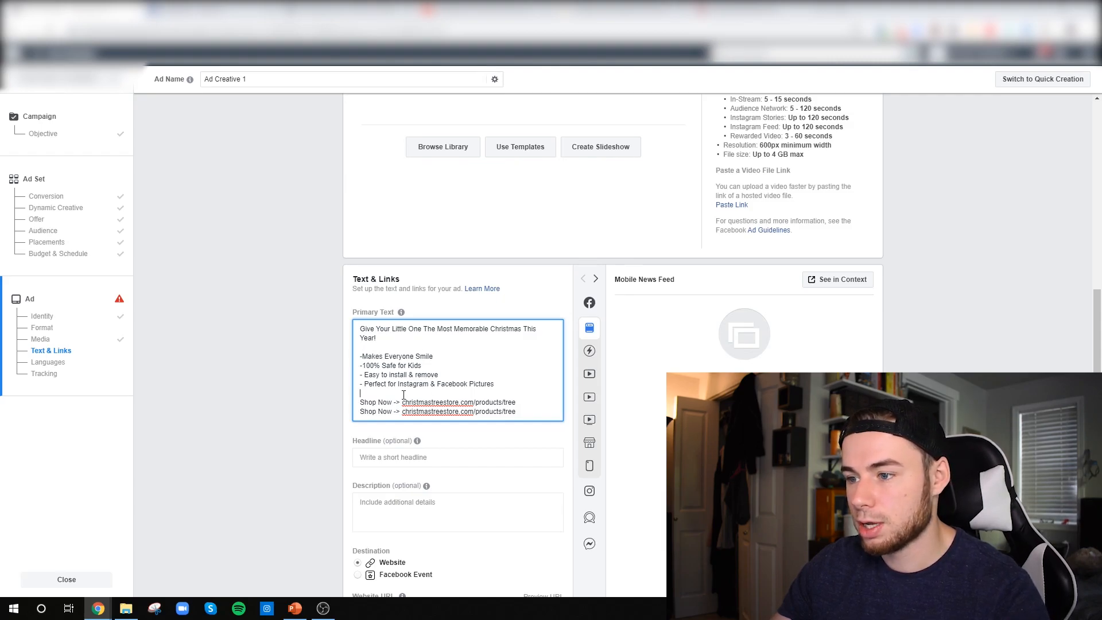
Enter "Bring Joy To Your Kids This Christmas" as the ad headline
left_click(424, 455)
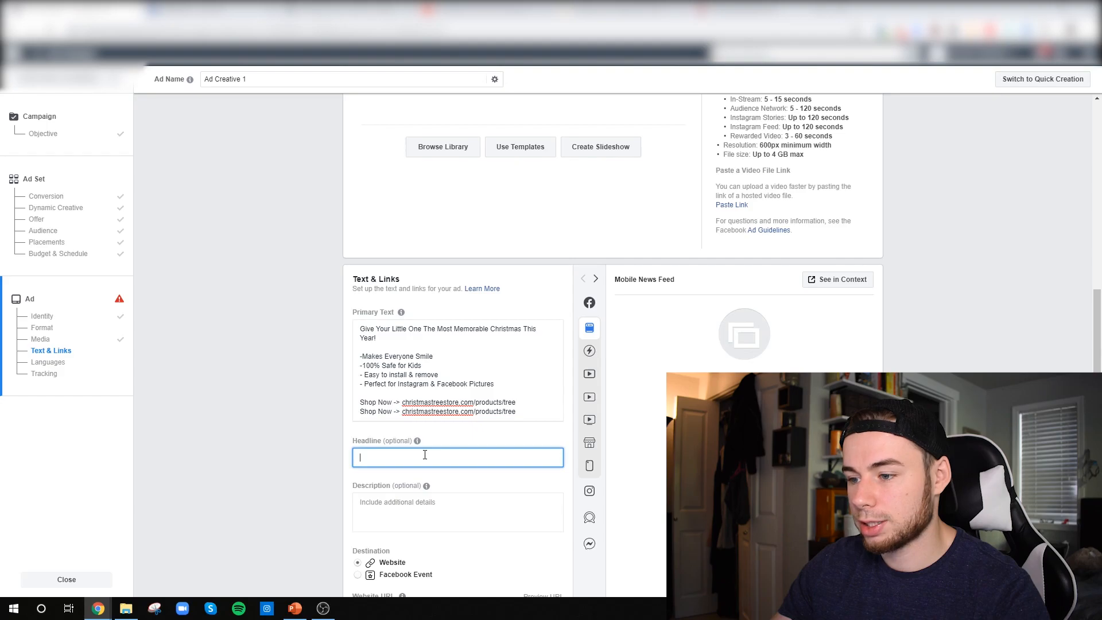
type("Bring")
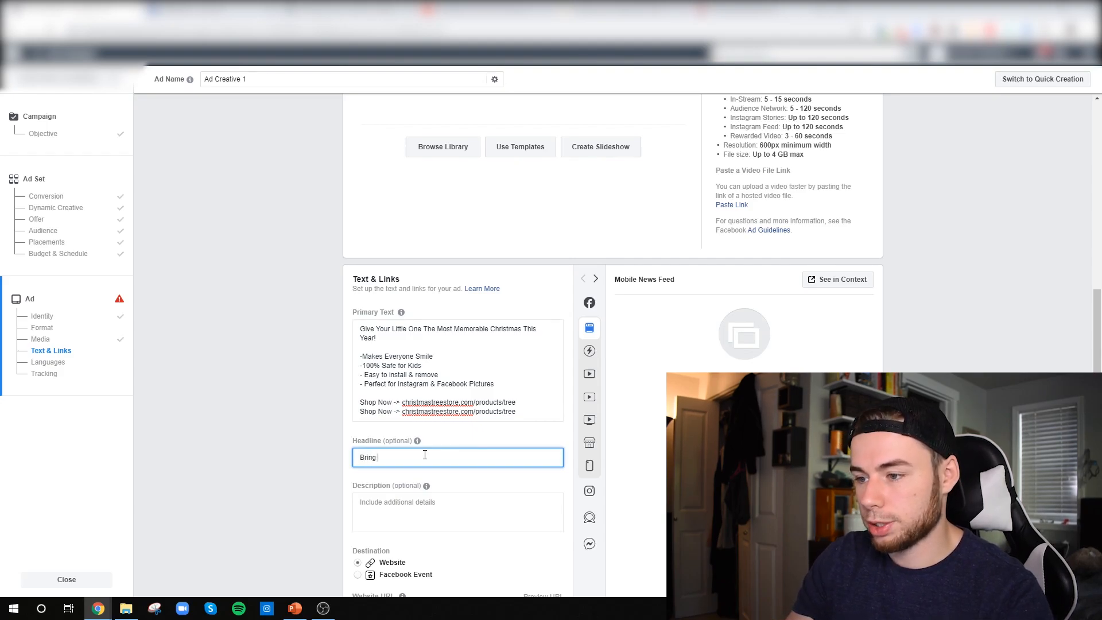
type(" Joy To Your Kids This Christmas")
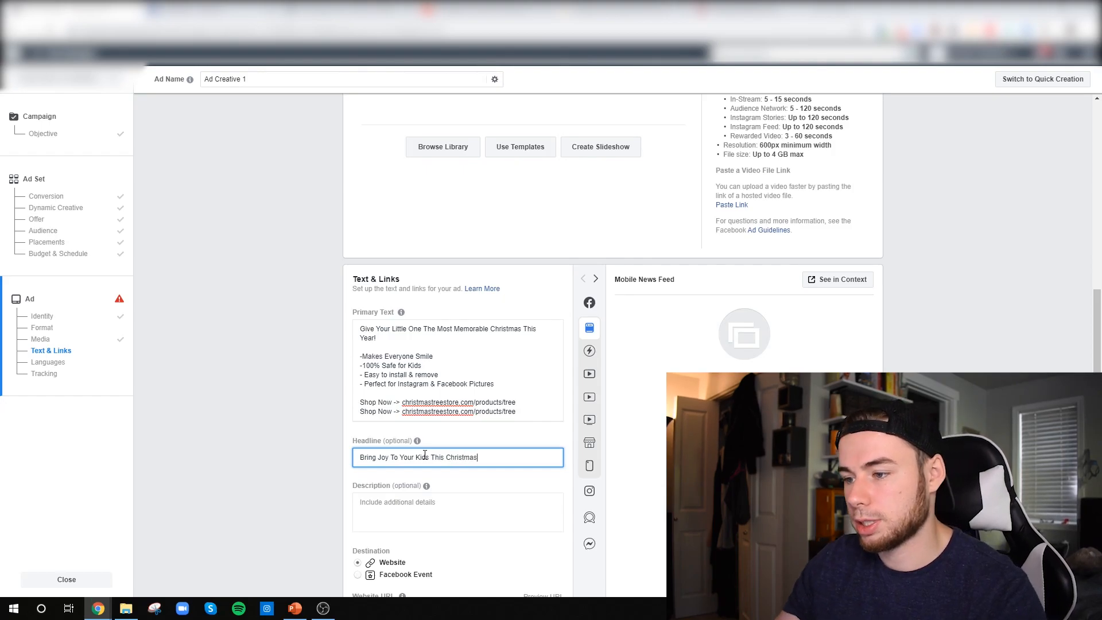
Enter "(FIVE STAR EMOJI) - Build Your Christmas Tree" as the ad description
left_click(443, 507)
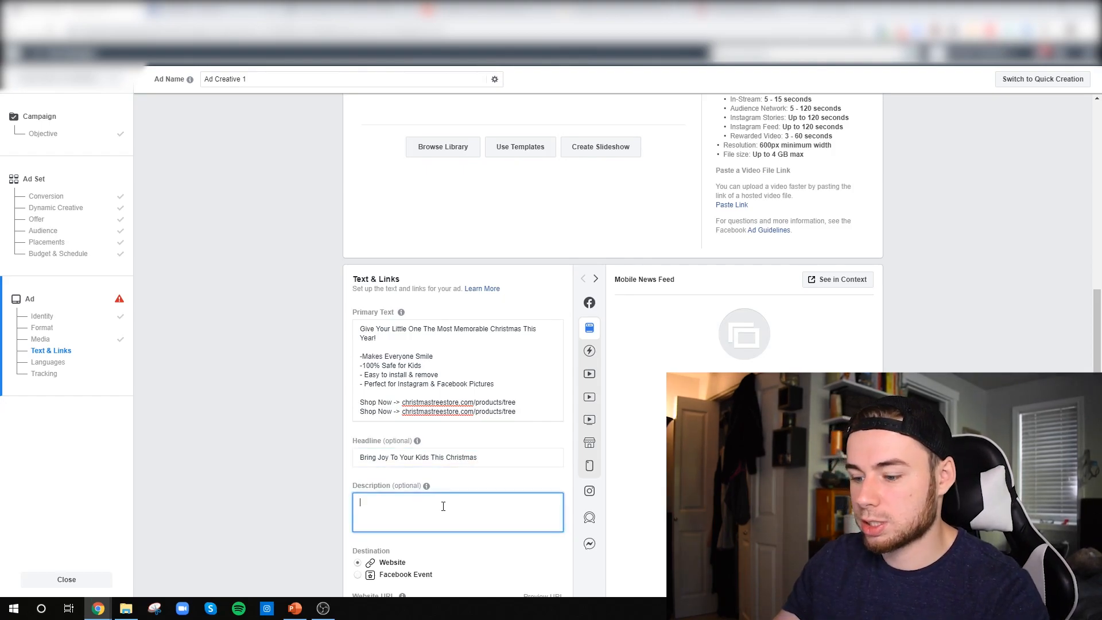
type("(FIVE STAR EMOJI) - ")
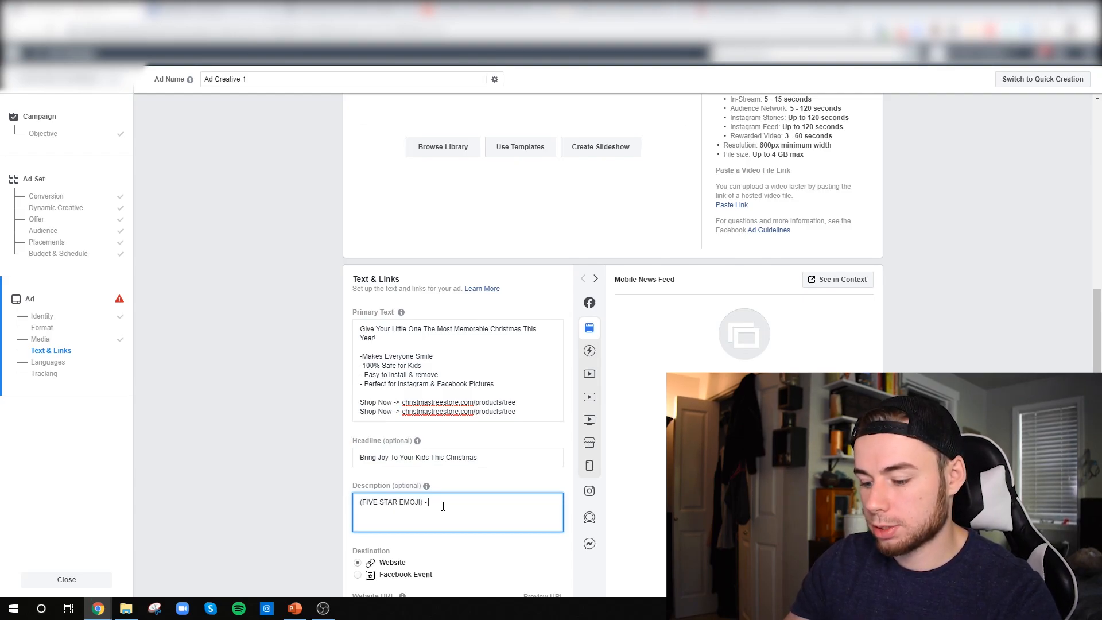
type("Build Your CV")
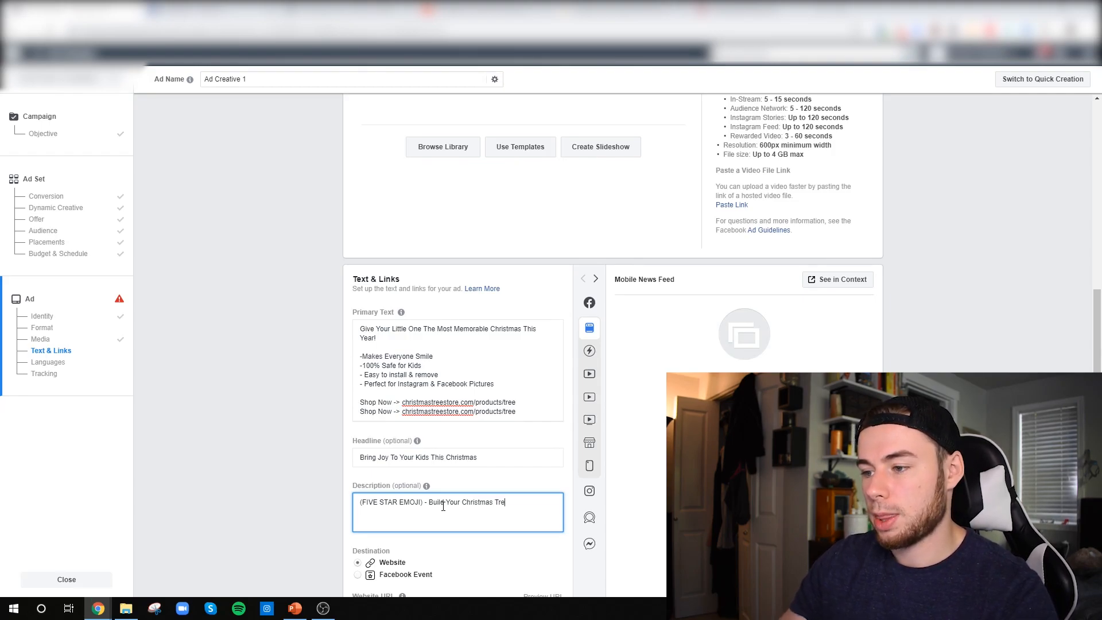
type("e")
Set the ad's call to action to Shop Now and close the ad creation form
scroll(461, 477, "down", 3)
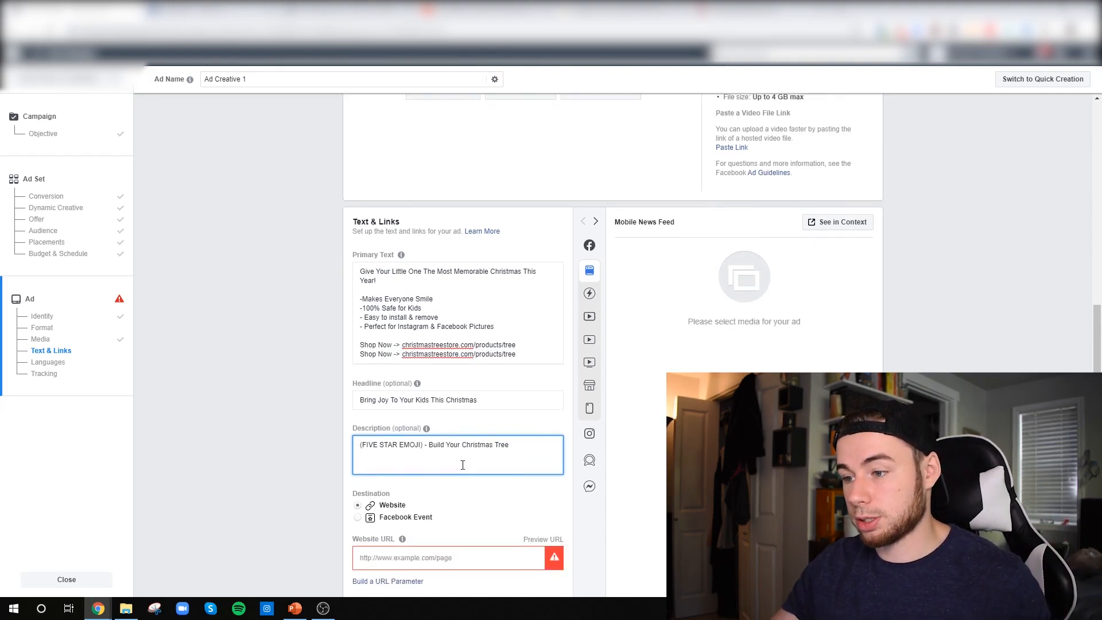
scroll(427, 516, "down", 3)
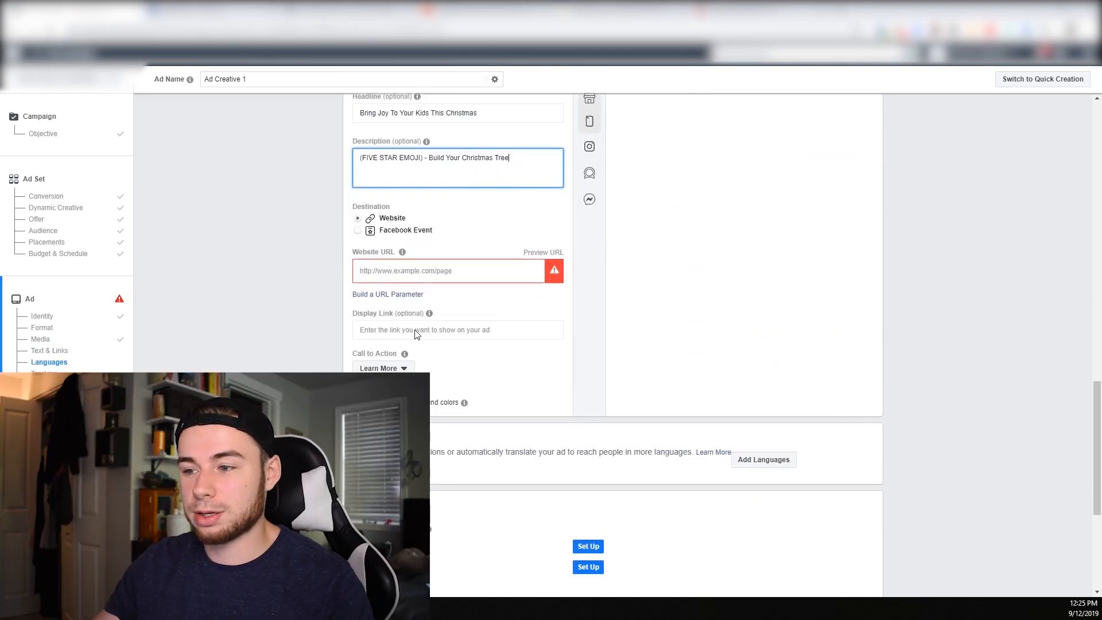
left_click(398, 368)
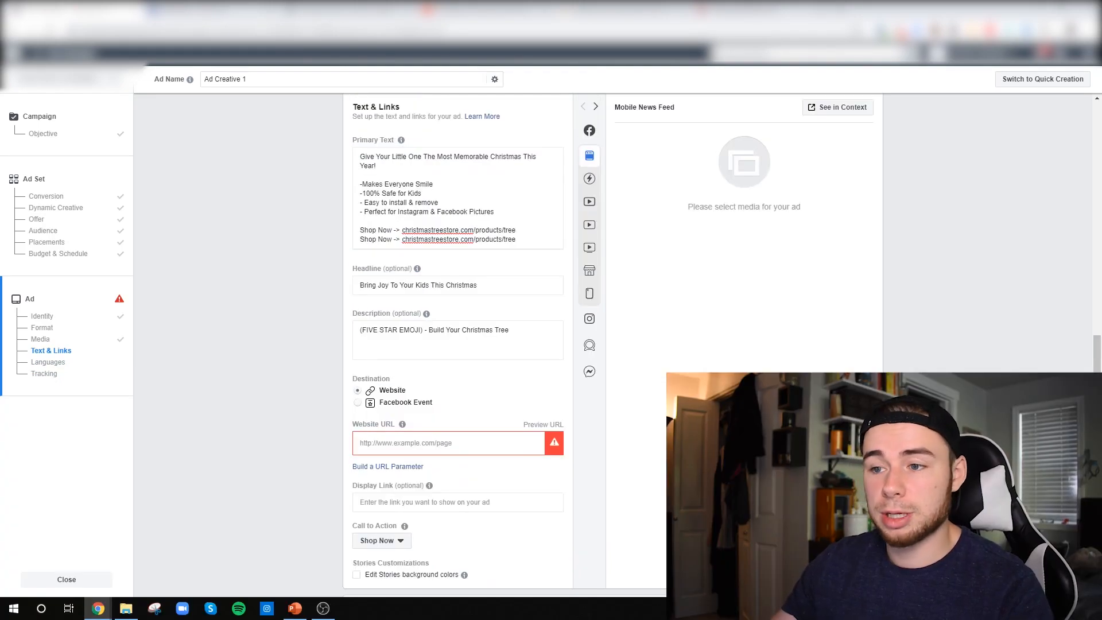
left_click(67, 581)
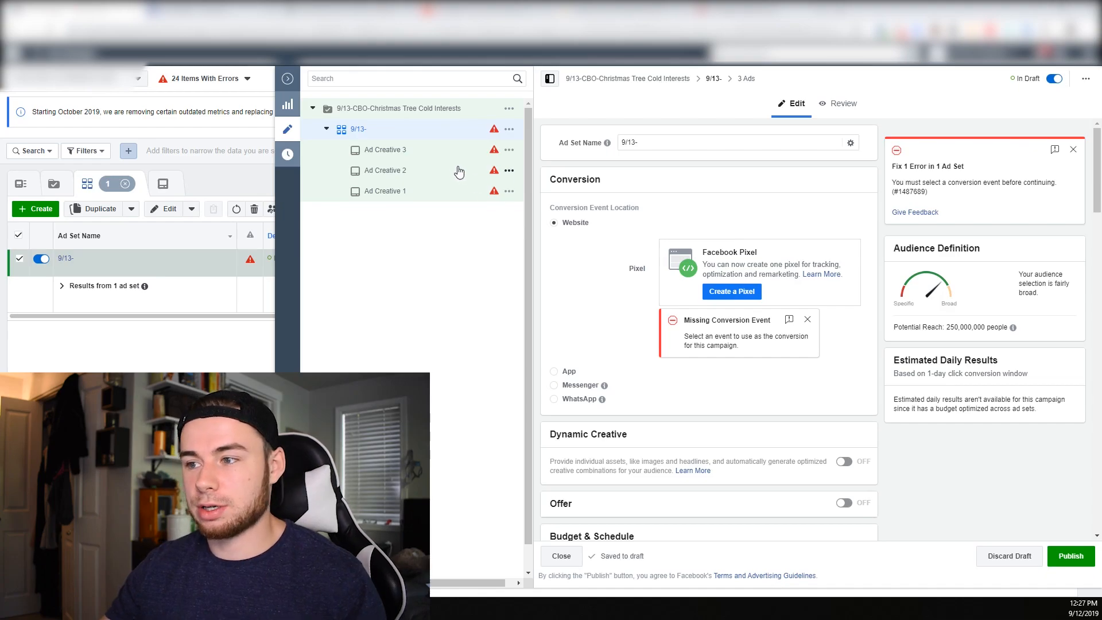
Open Ad Creative 2 and Ad Creative 3 in turn and review the third ad's copy and settings
left_click(428, 174)
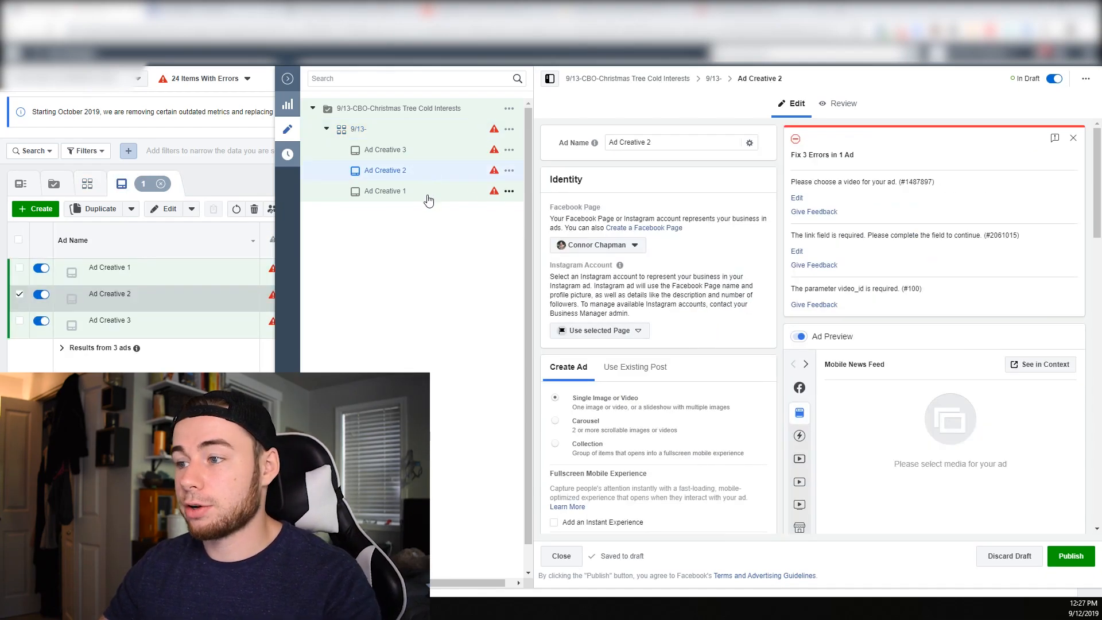
left_click(421, 154)
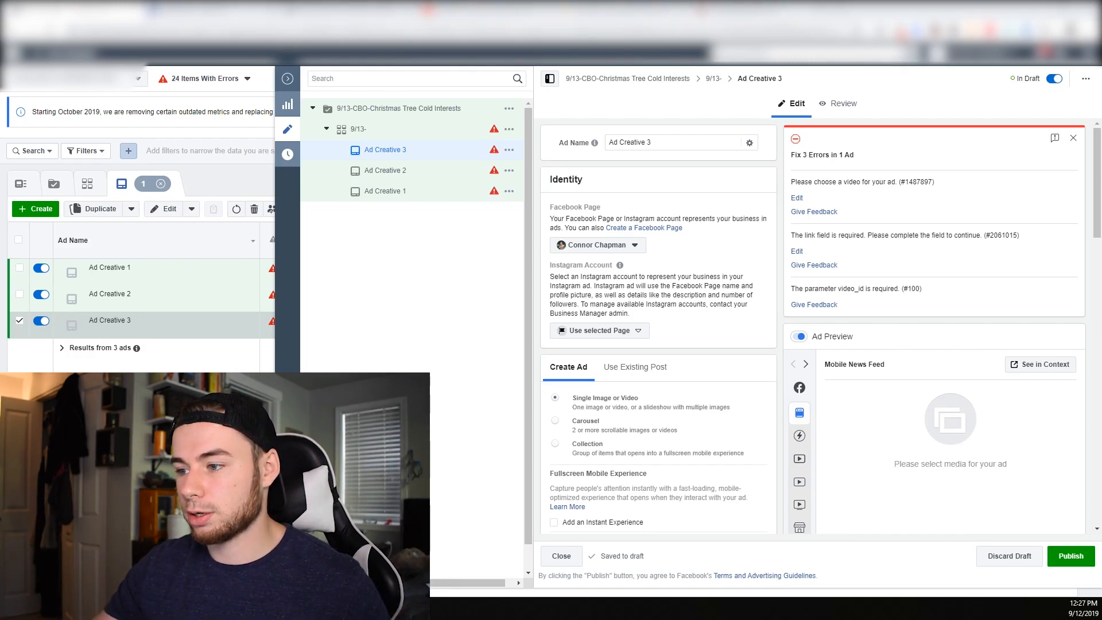
scroll(567, 278, "down", 10)
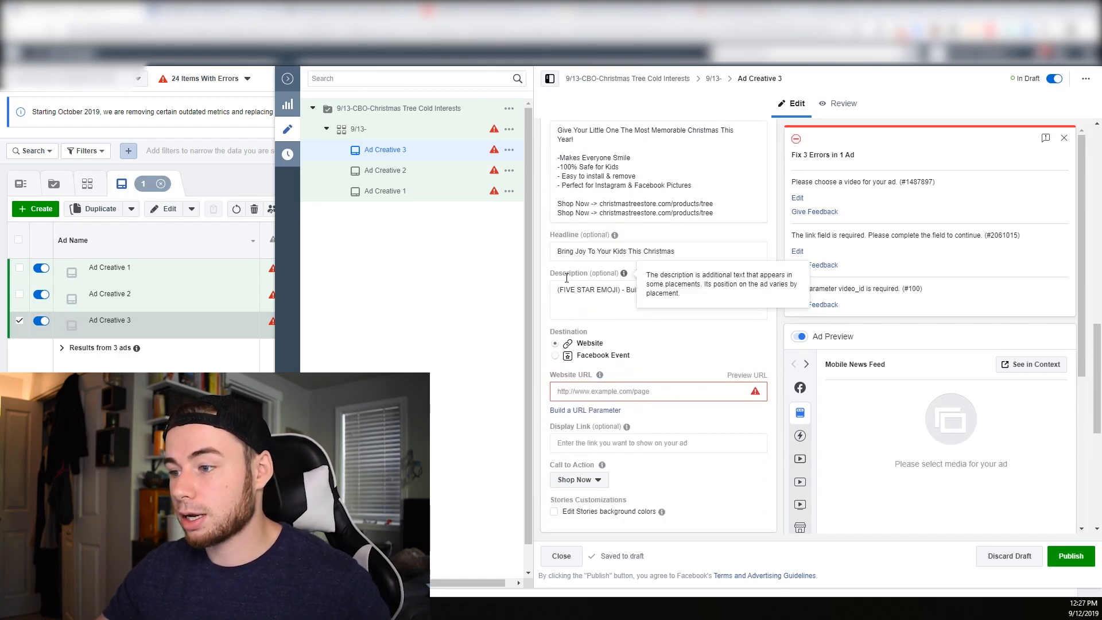
scroll(568, 278, "up", 10)
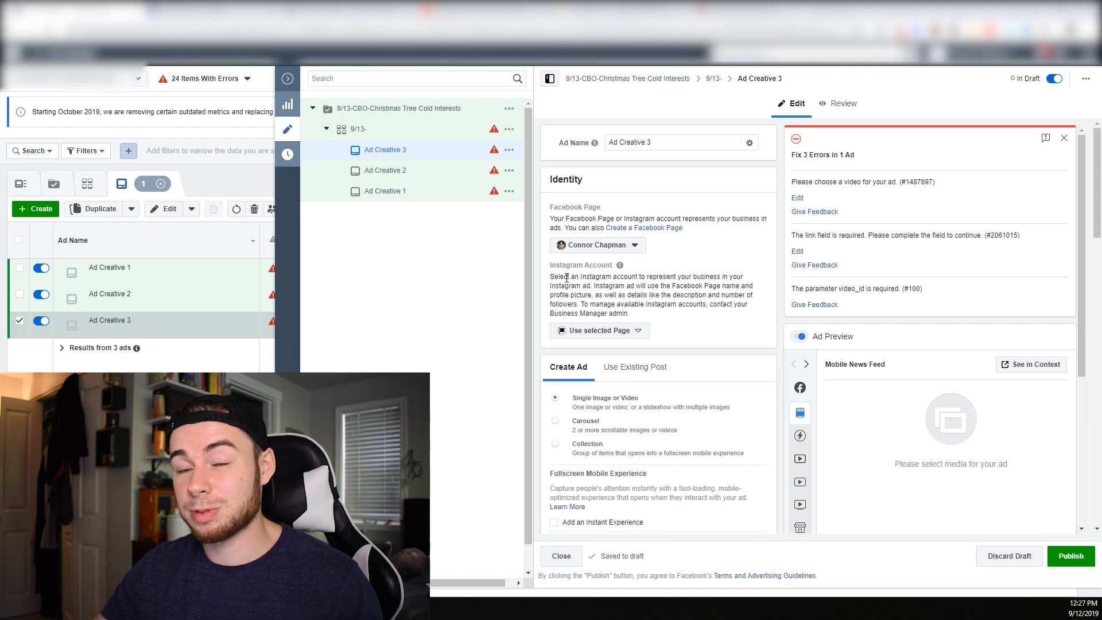
Schedule the 9/13- ad set to start on Sep 13, 2019 at 12:00 AM
left_click(426, 136)
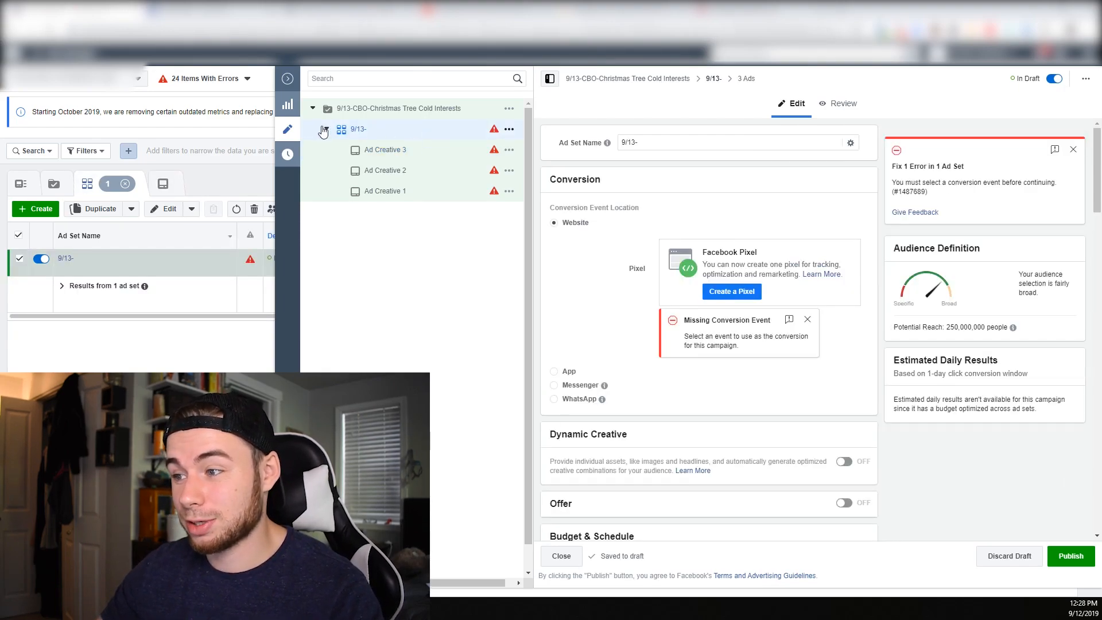
scroll(756, 376, "down", 5)
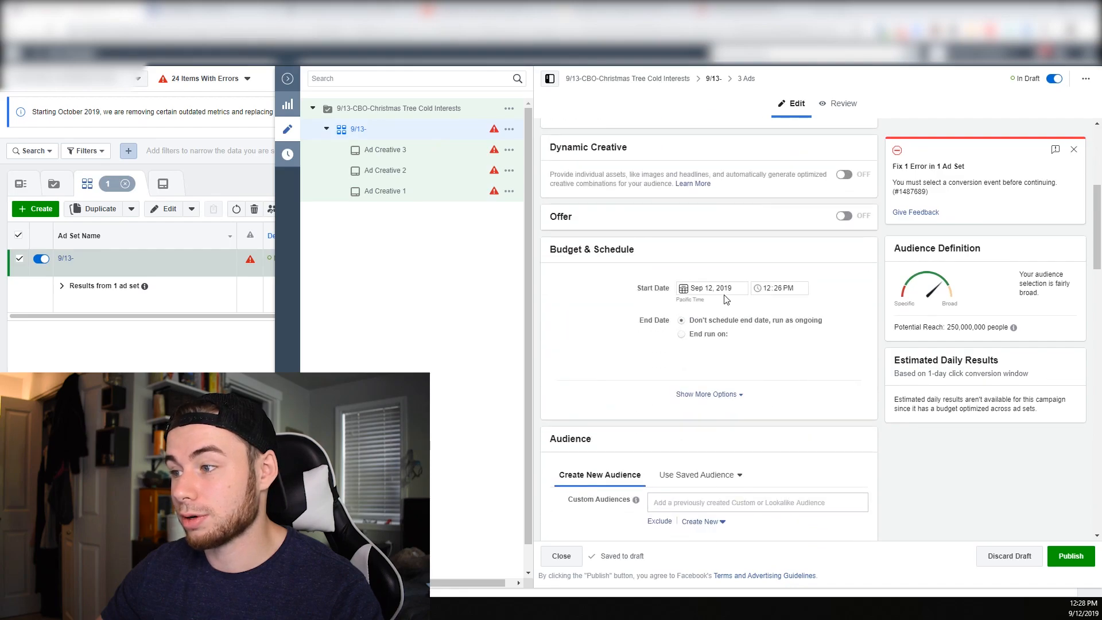
left_click(716, 288)
left_click(787, 355)
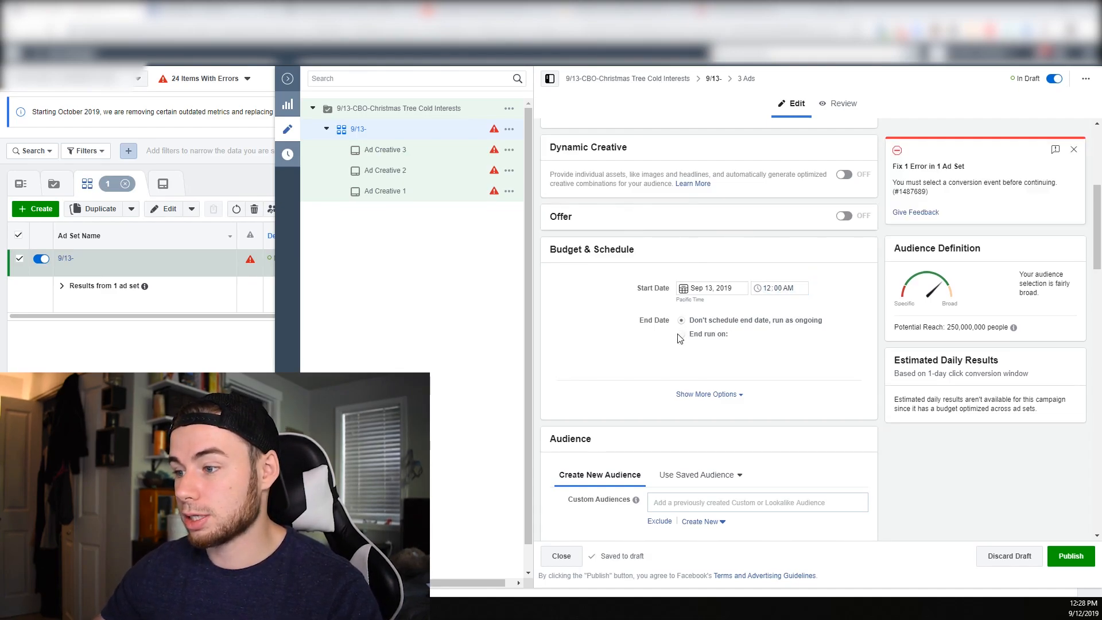
Duplicate the 9/13- ad set into the original campaign with 9 copies, keeping existing reactions, comments and shares on the new ads
scroll(731, 349, "down", 5)
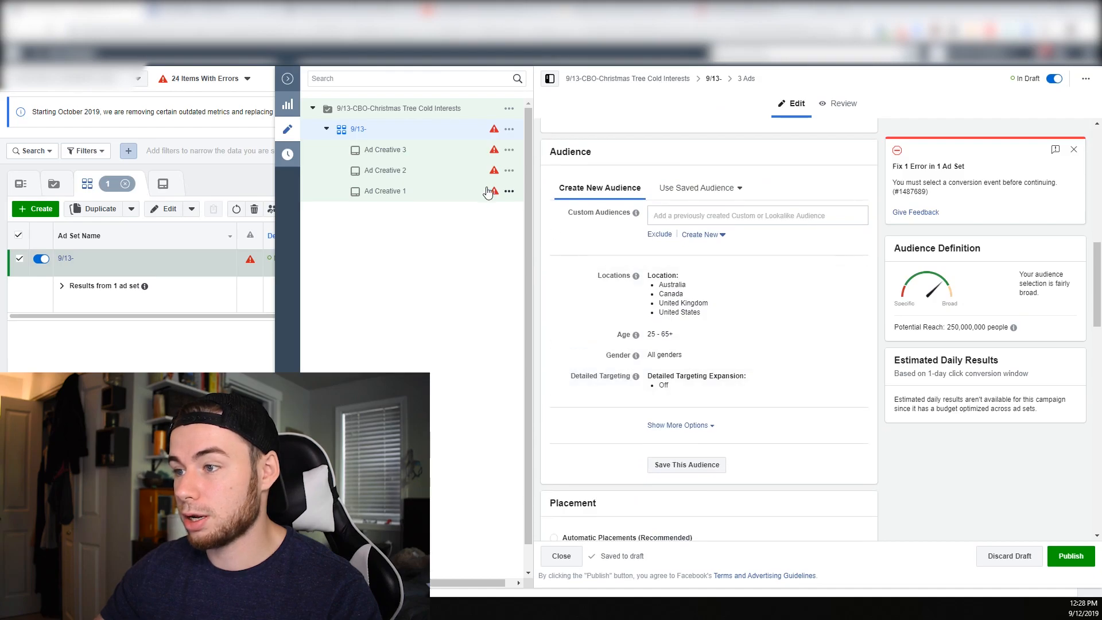
left_click(327, 130)
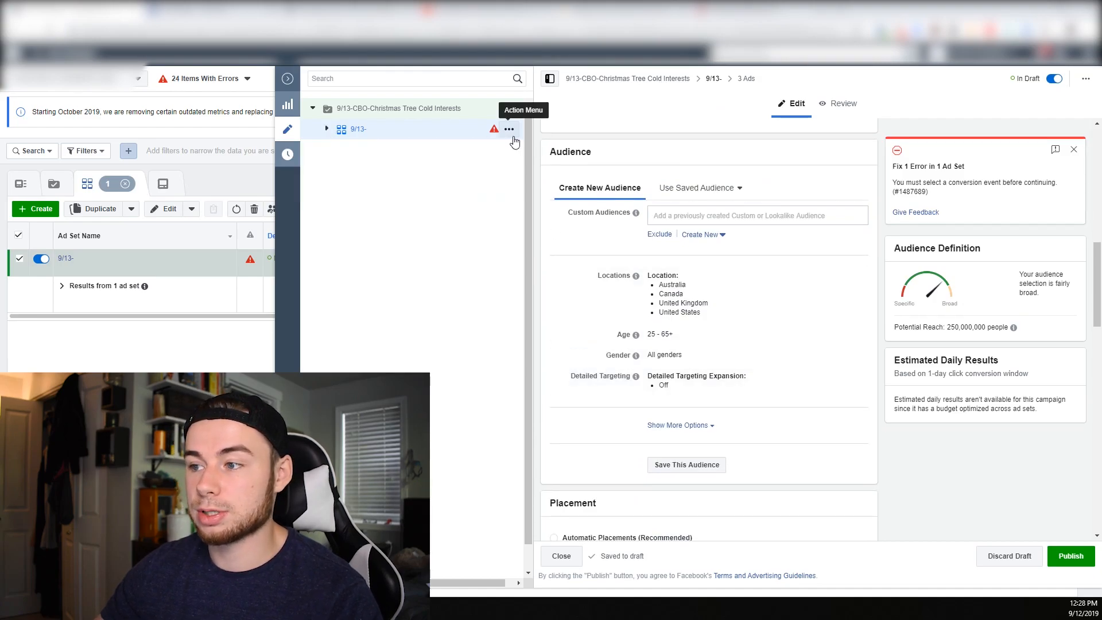
left_click(509, 130)
left_click(560, 153)
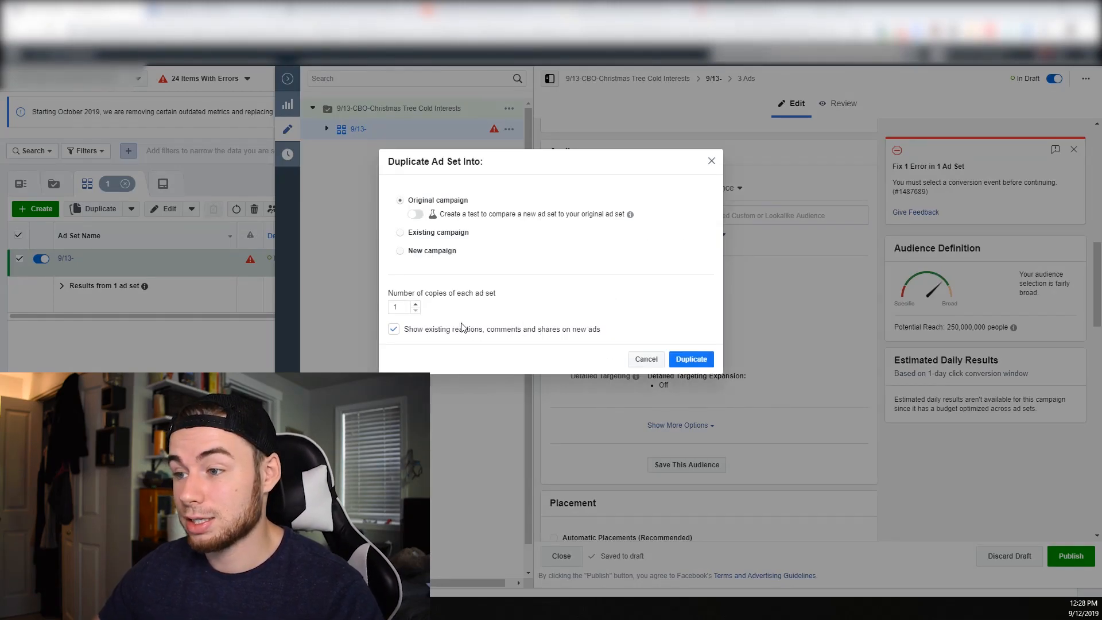
left_click(416, 306)
left_click(713, 360)
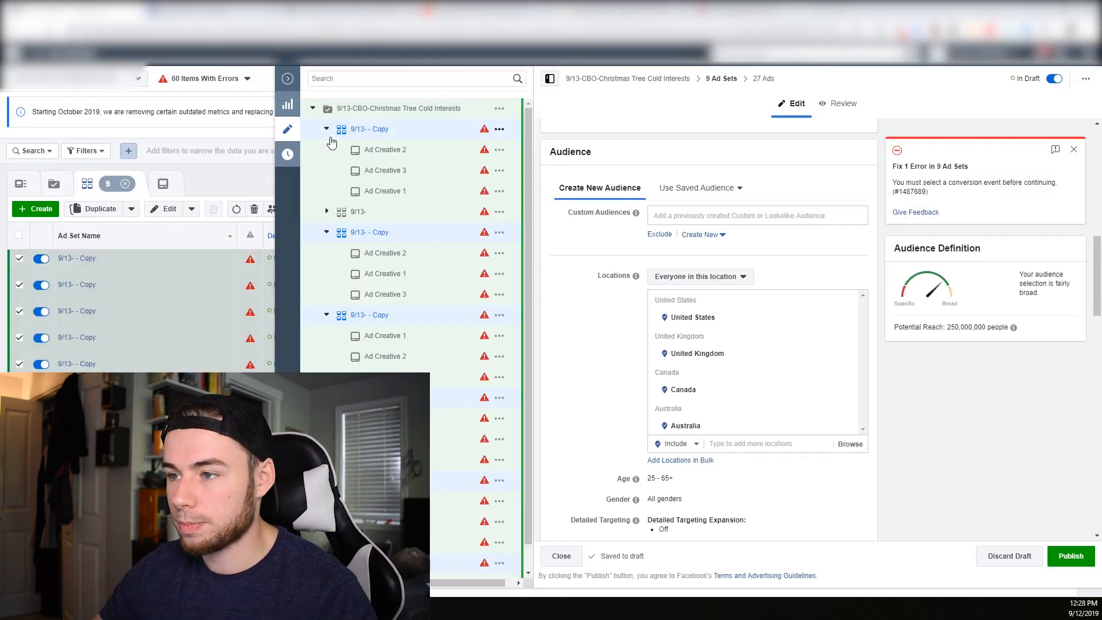
Collapse all the duplicated ad sets in the campaign tree so only the ad set names are listed under the campaign
left_click(328, 131)
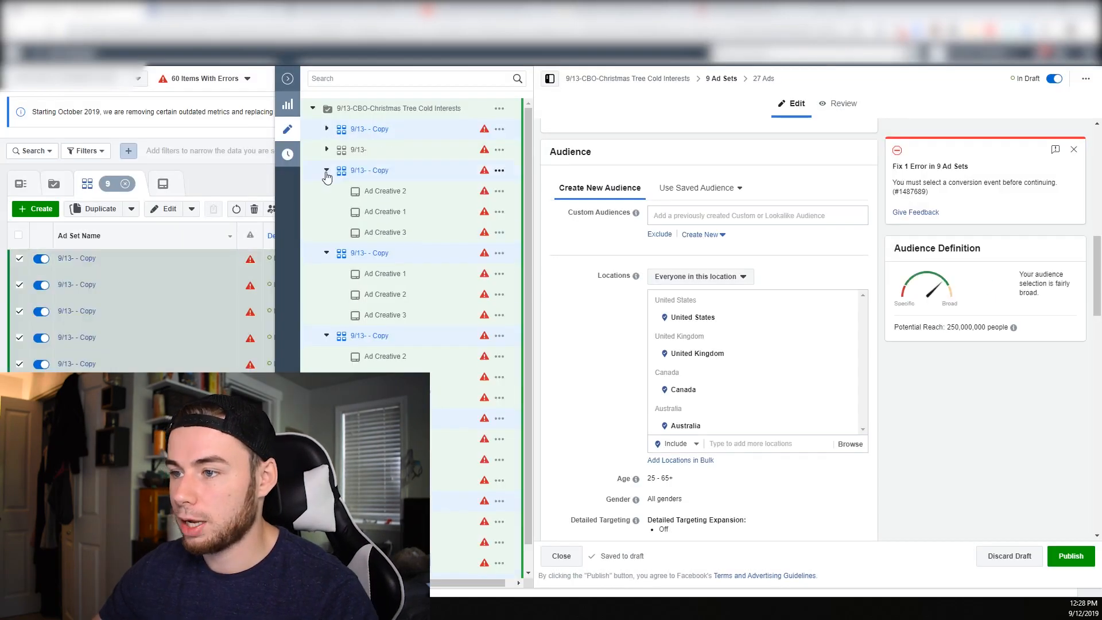
left_click(327, 171)
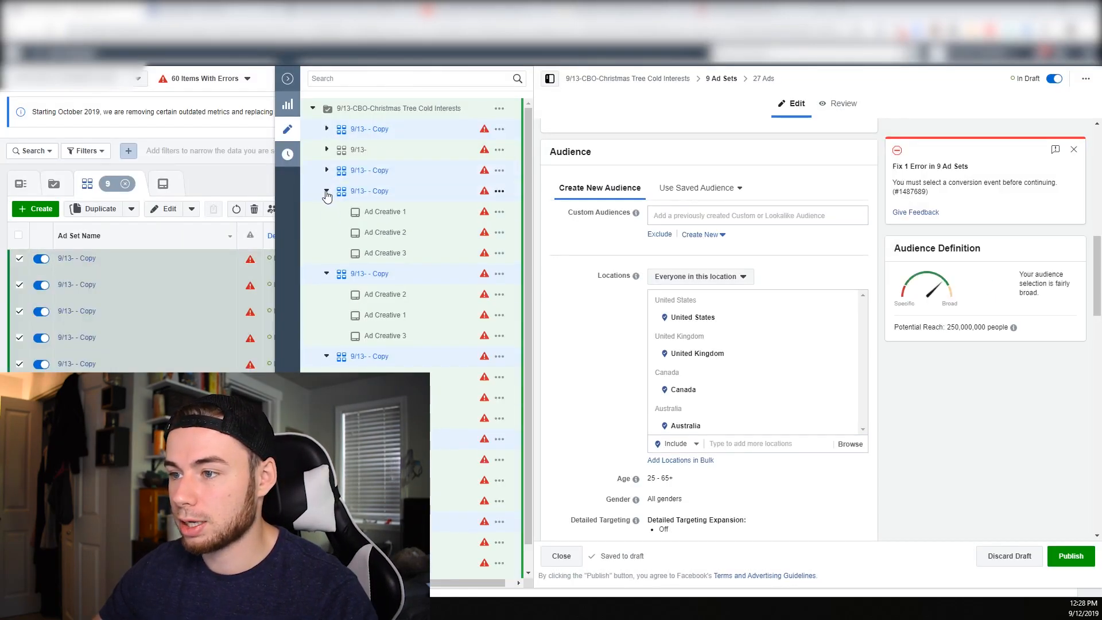
left_click(327, 192)
left_click(326, 212)
left_click(326, 233)
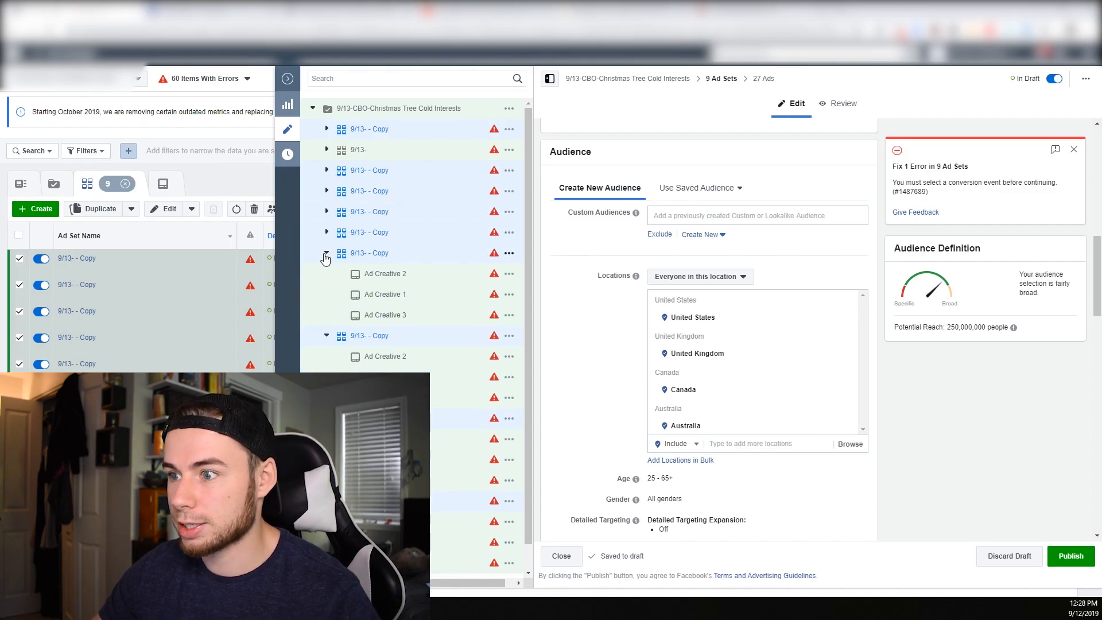
left_click(326, 253)
left_click(327, 274)
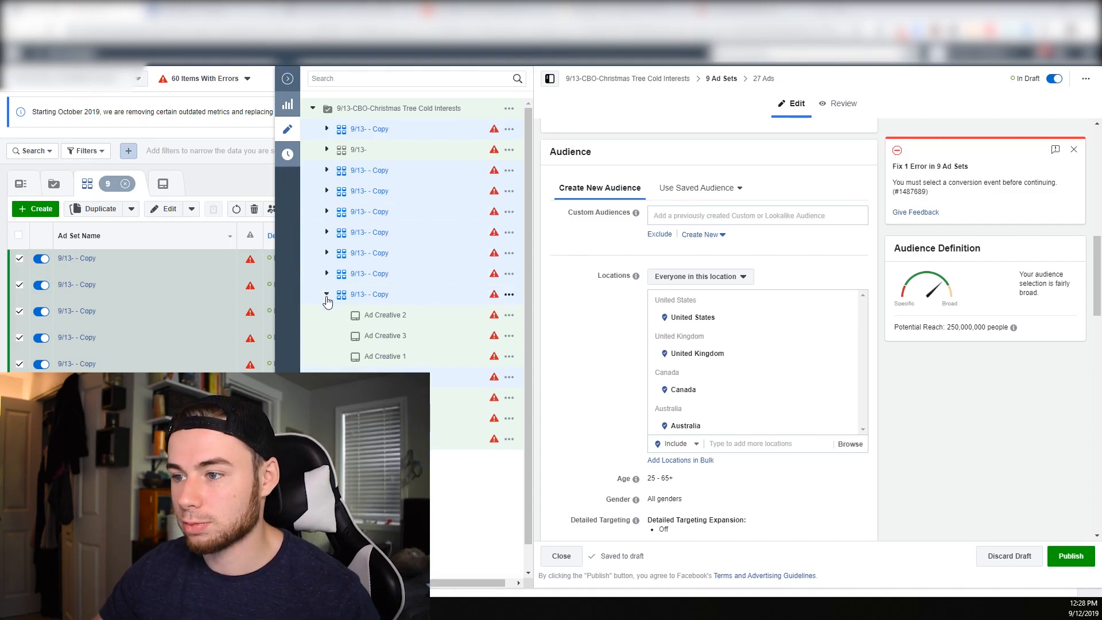
left_click(327, 295)
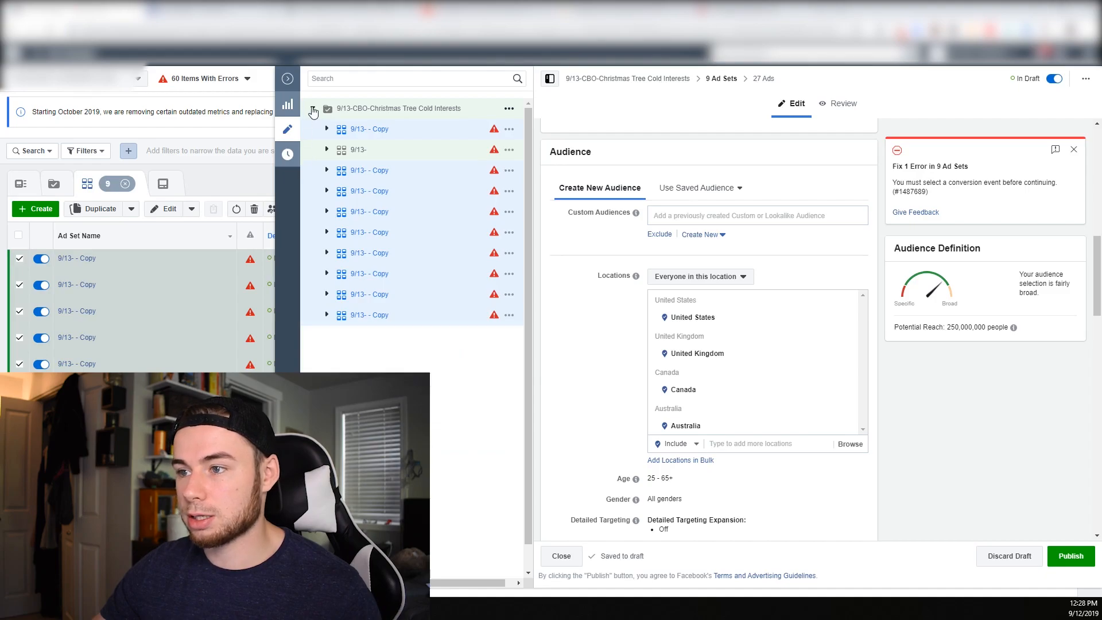
left_click(313, 109)
left_click(313, 109)
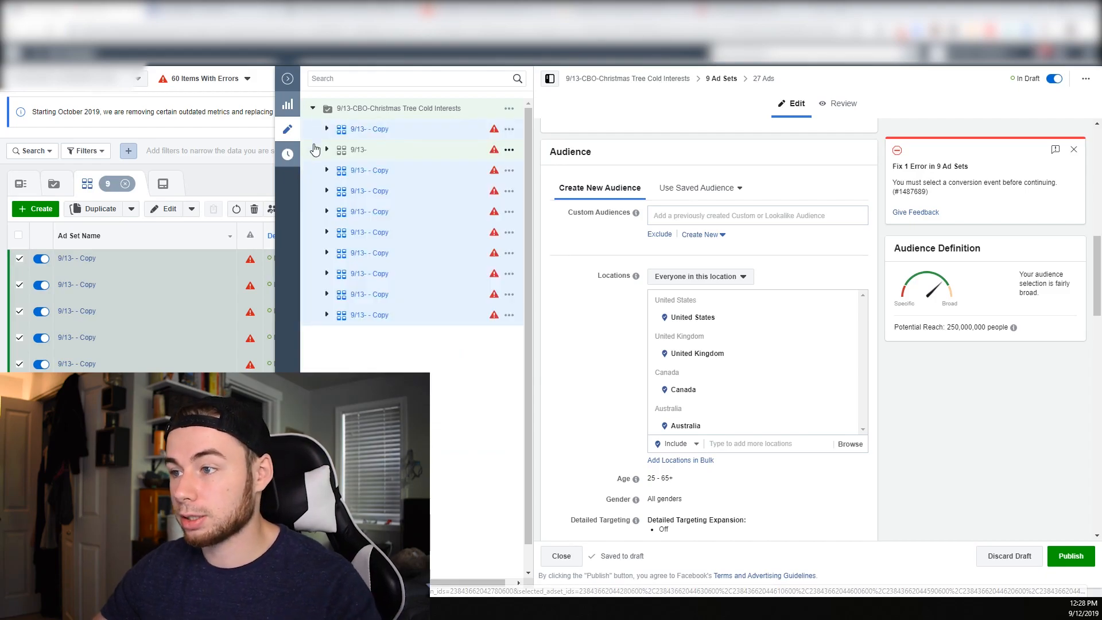
Add the Christmas interest to the detailed targeting of the first 9/13- - Copy ad set in the campaign
left_click(389, 136)
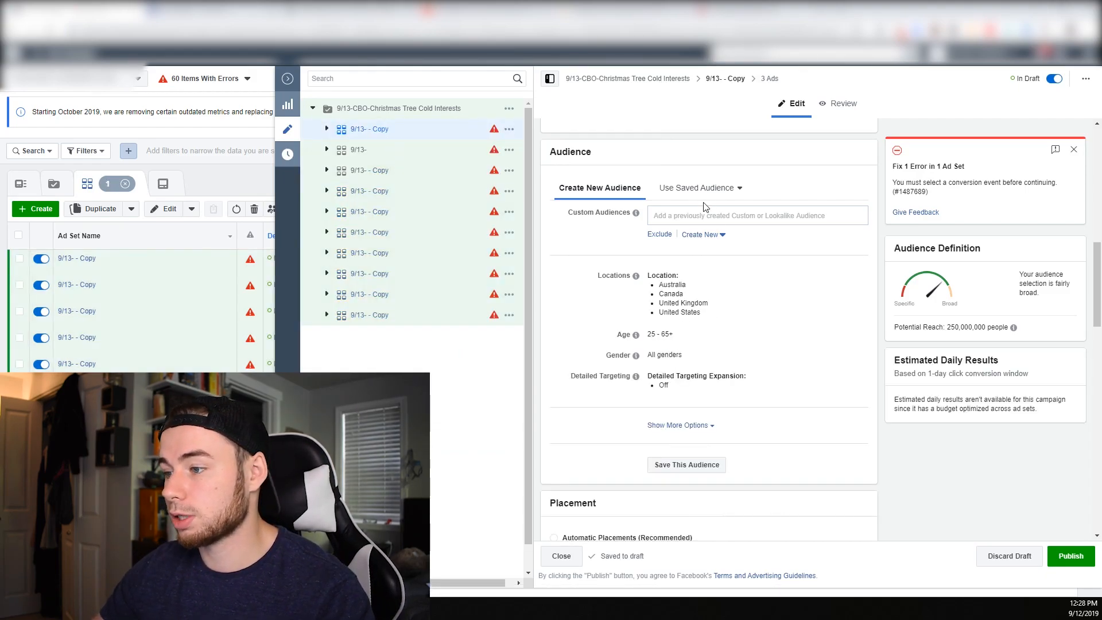
scroll(770, 370, "down", 8)
scroll(774, 370, "up", 8)
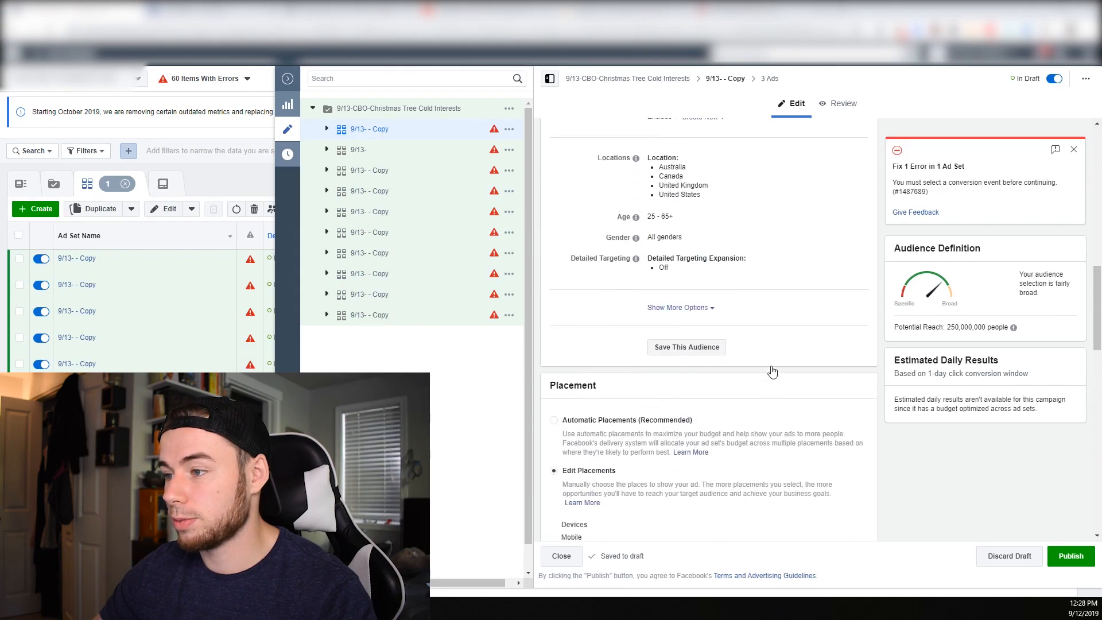
left_click(855, 378)
left_click(737, 395)
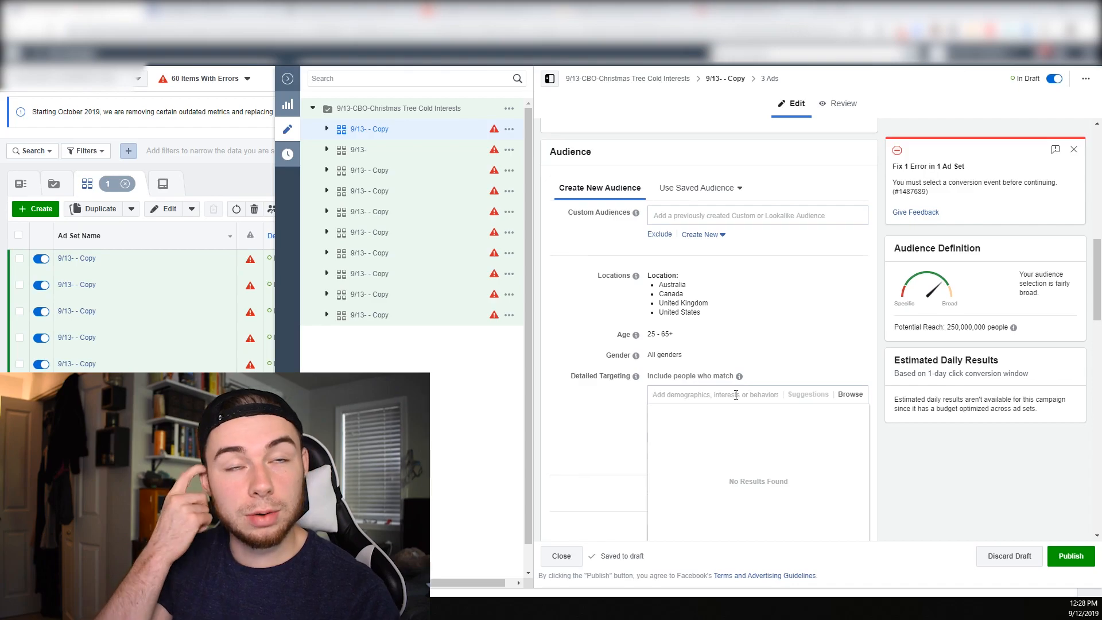
type("christmas")
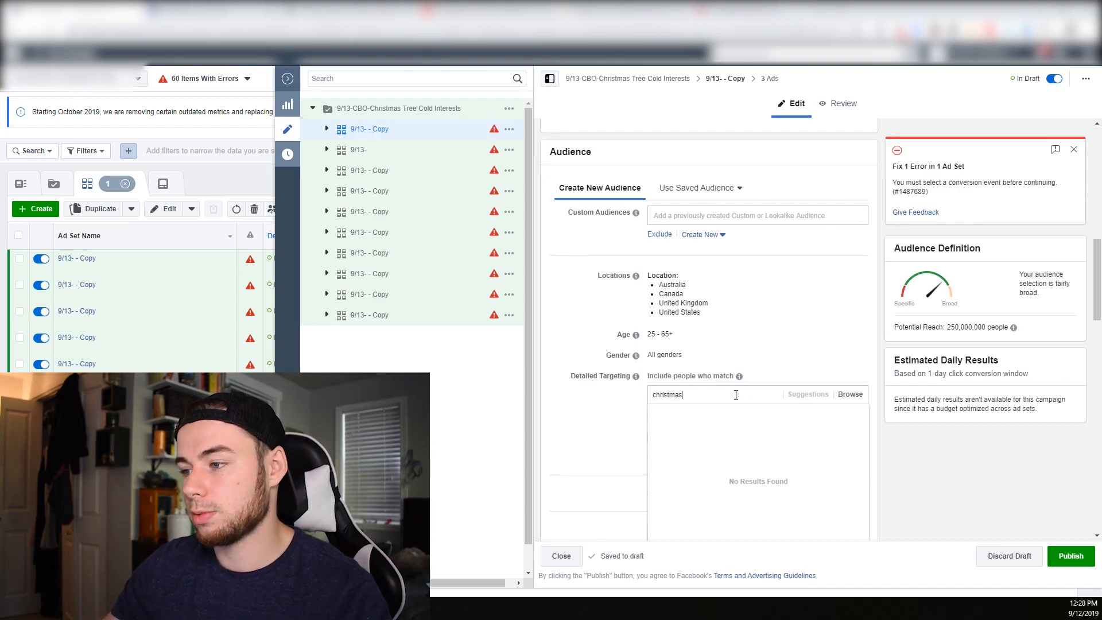
left_click(722, 415)
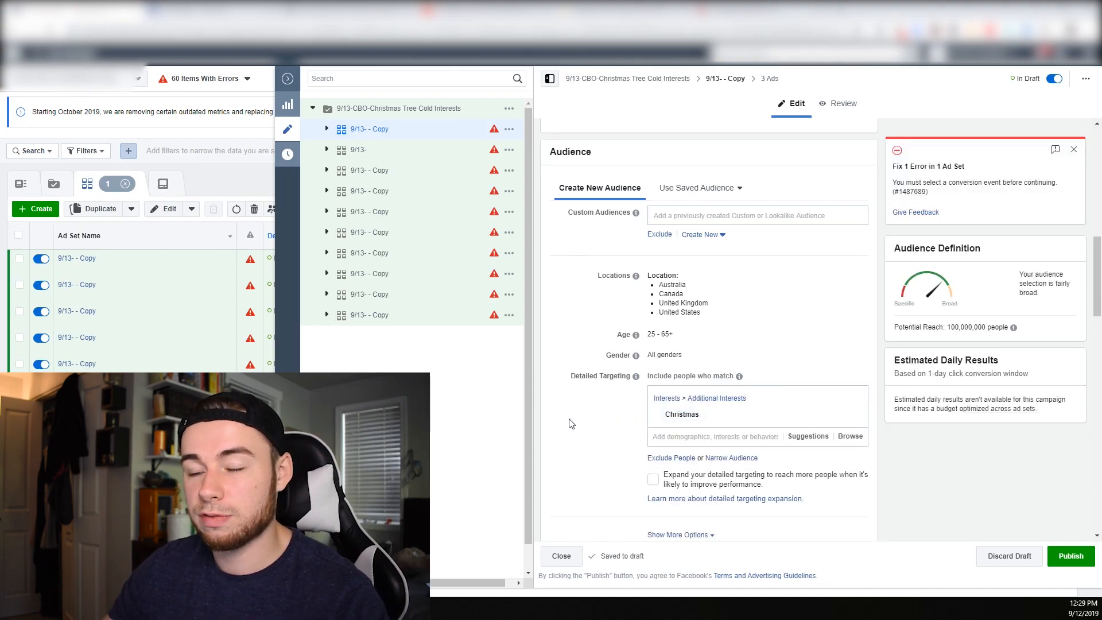
Narrow the ad set's audience so people must also match the Parents (All) demographic
scroll(587, 451, "down", 1)
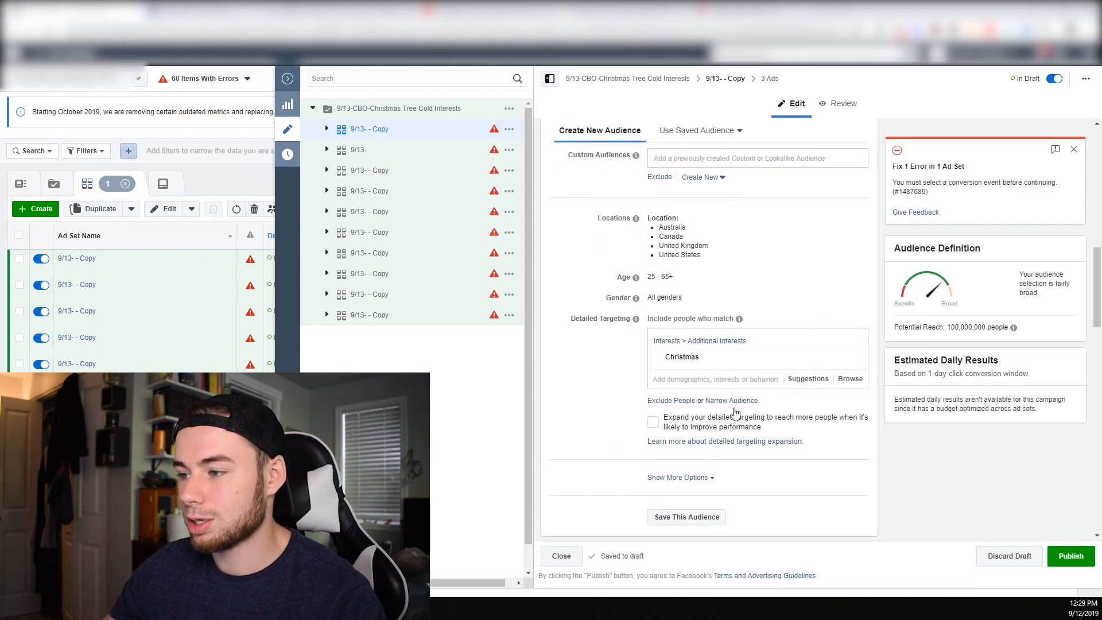
left_click(731, 401)
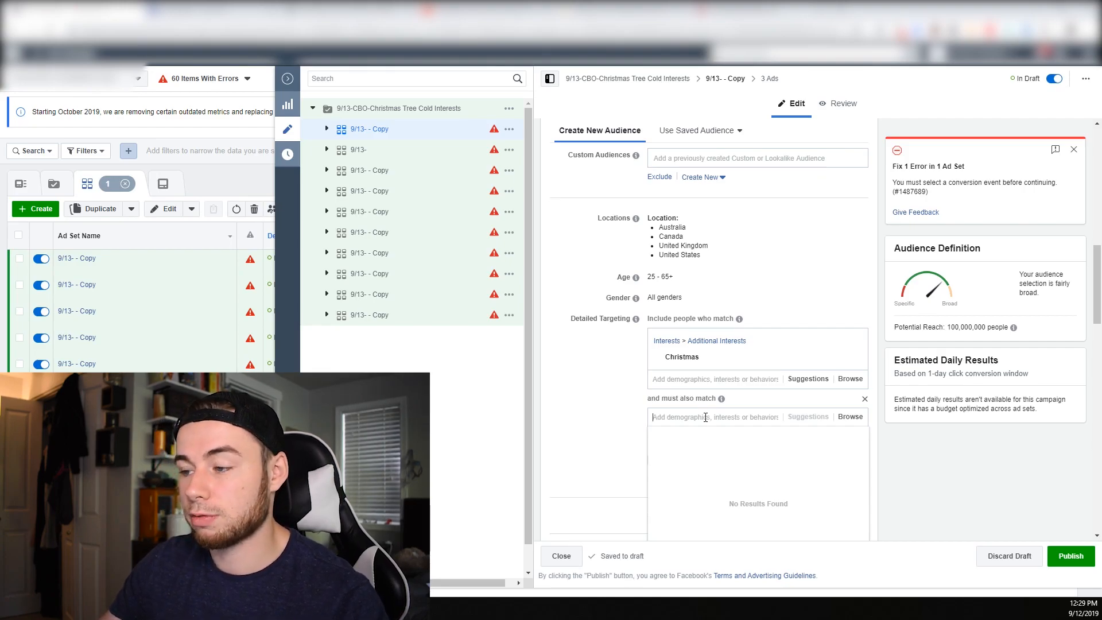
type("par")
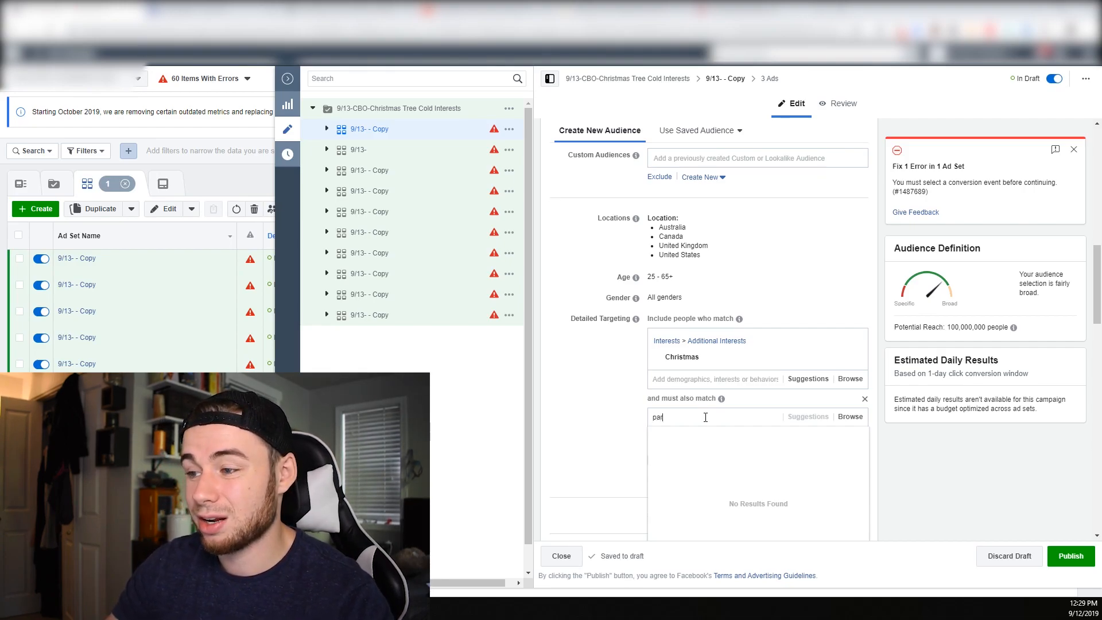
type("ents")
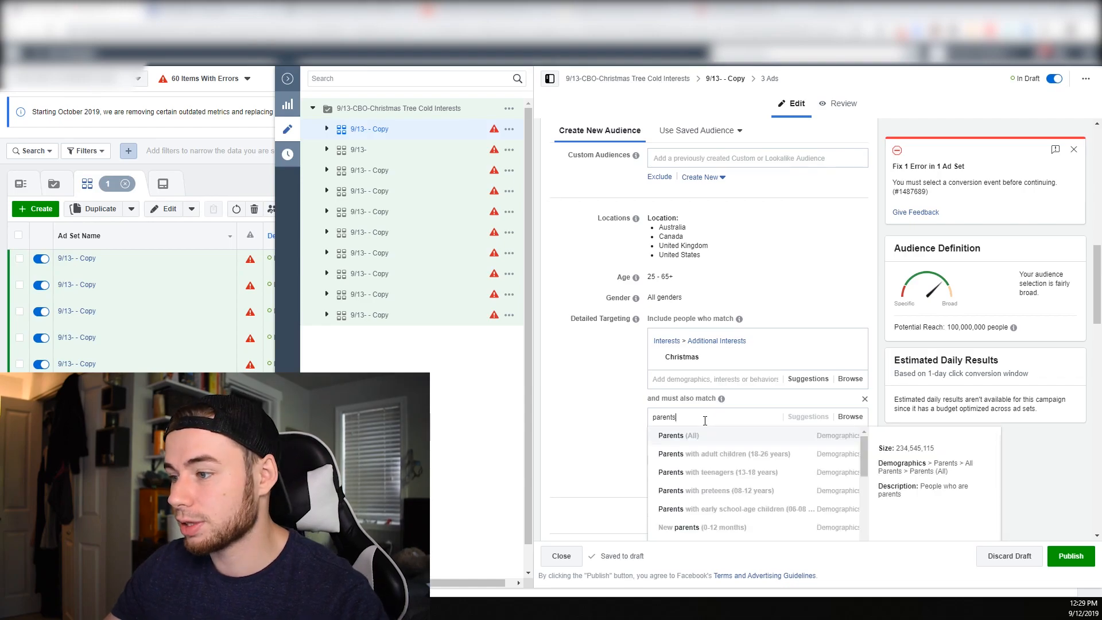
left_click(714, 440)
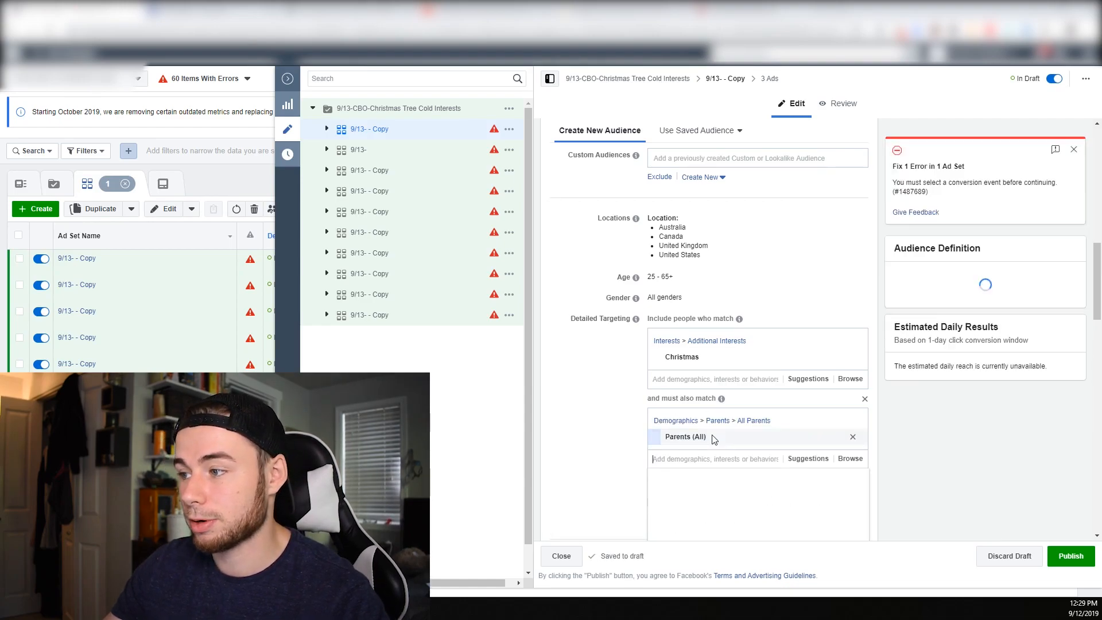
Rename the ad set as 9/13- -Christmas + Parents, reusing the Christmas interest's name
double_click(692, 359)
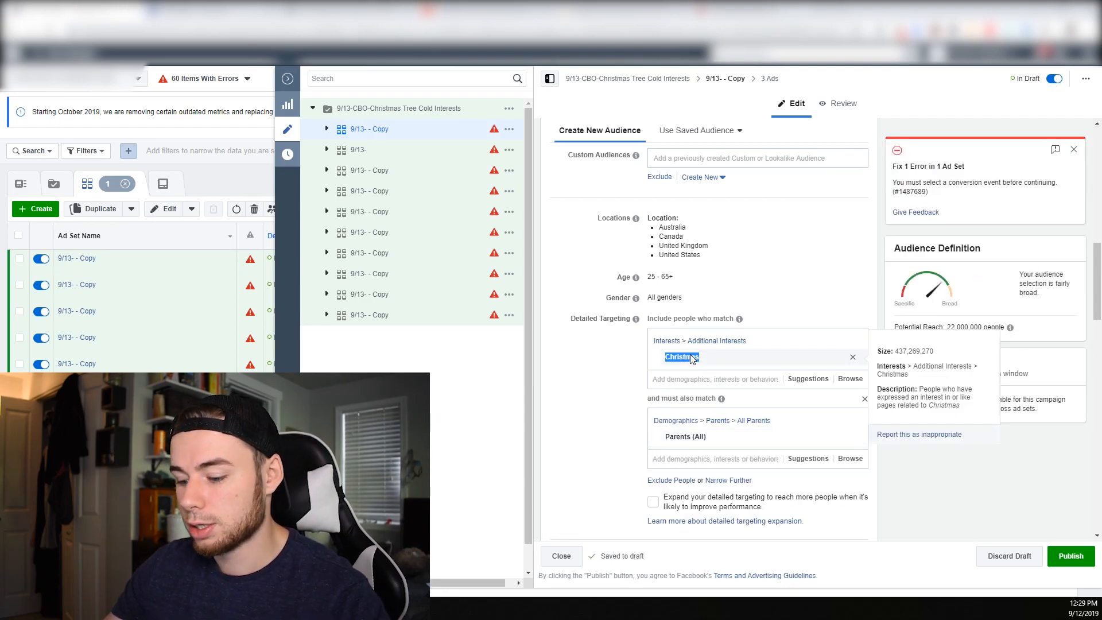
scroll(692, 359, "up", 12)
left_click_drag(707, 146, 639, 144)
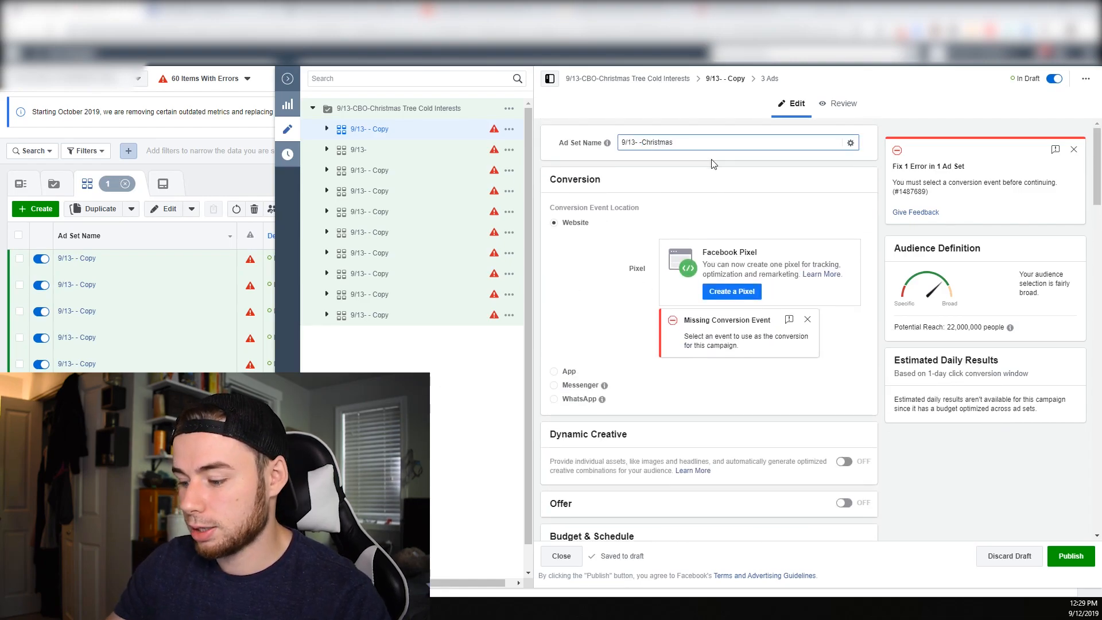
type("+ Pa")
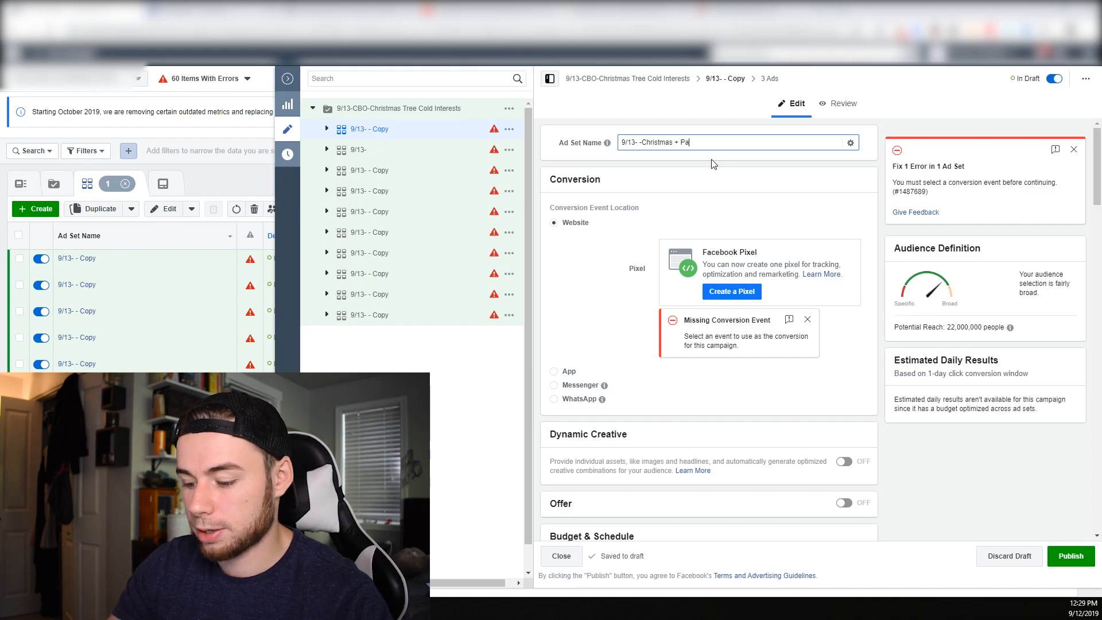
type("rents")
Open the original 9/13- ad set's detailed targeting for editing
left_click(380, 152)
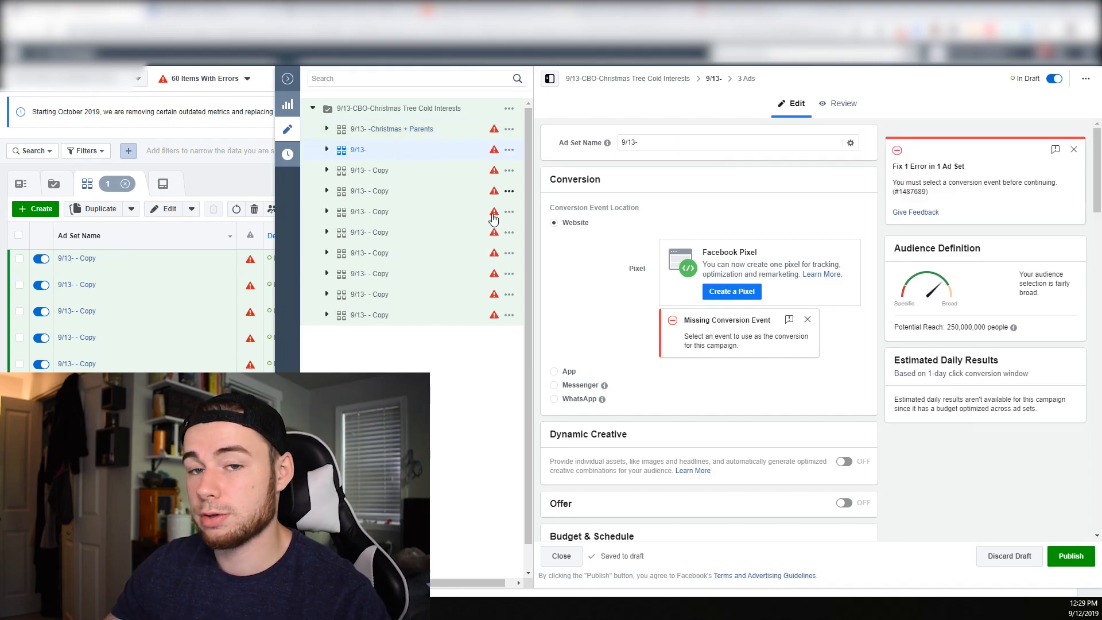
scroll(716, 457, "down", 4)
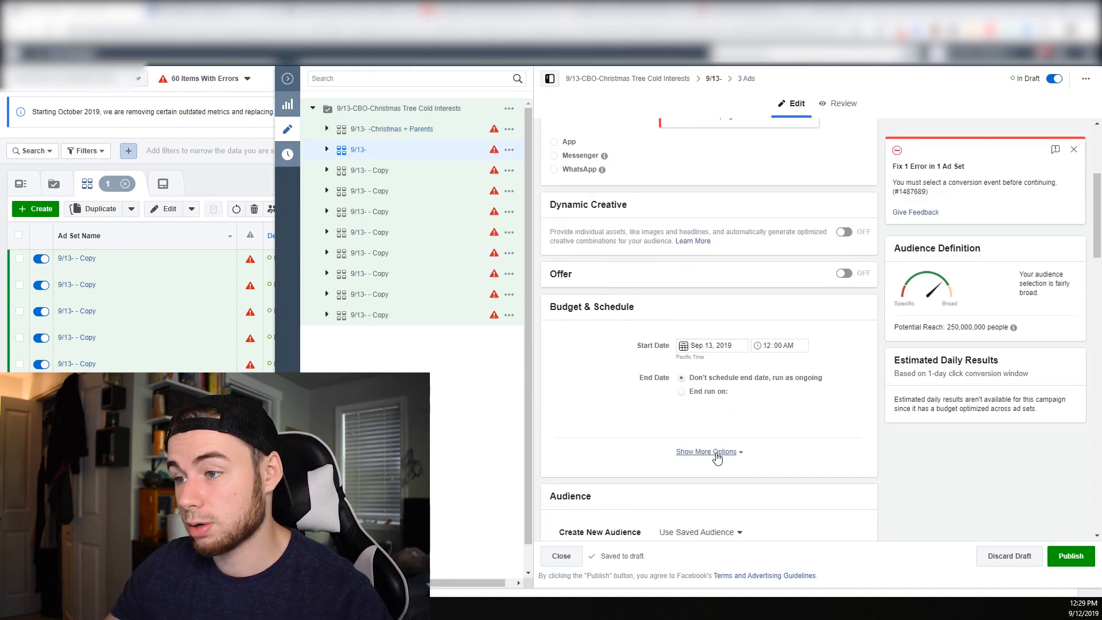
scroll(718, 457, "down", 7)
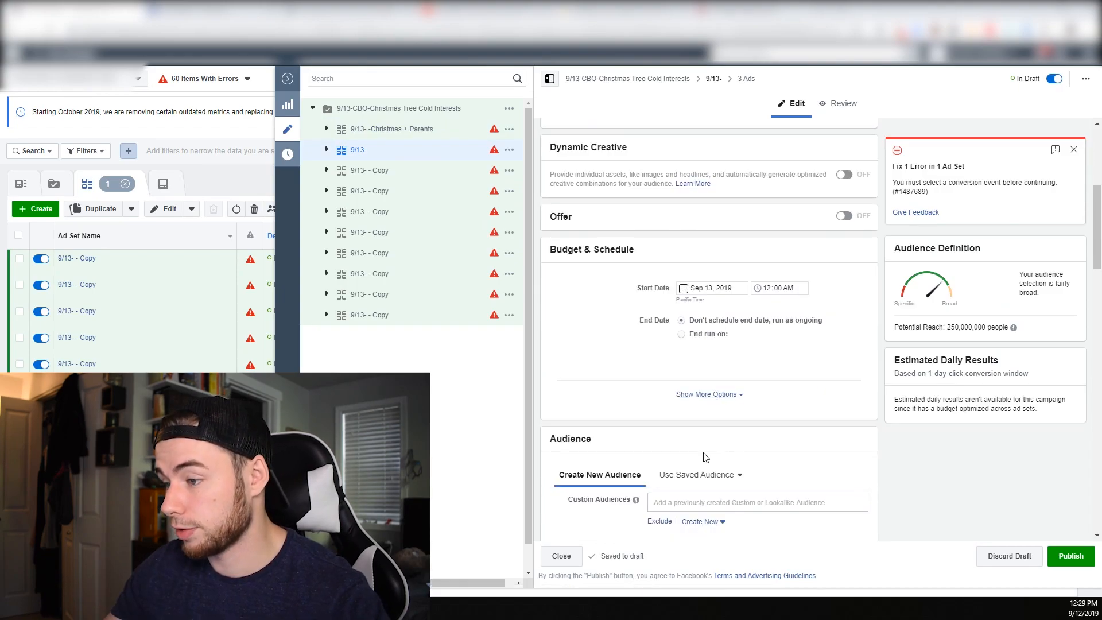
left_click(855, 294)
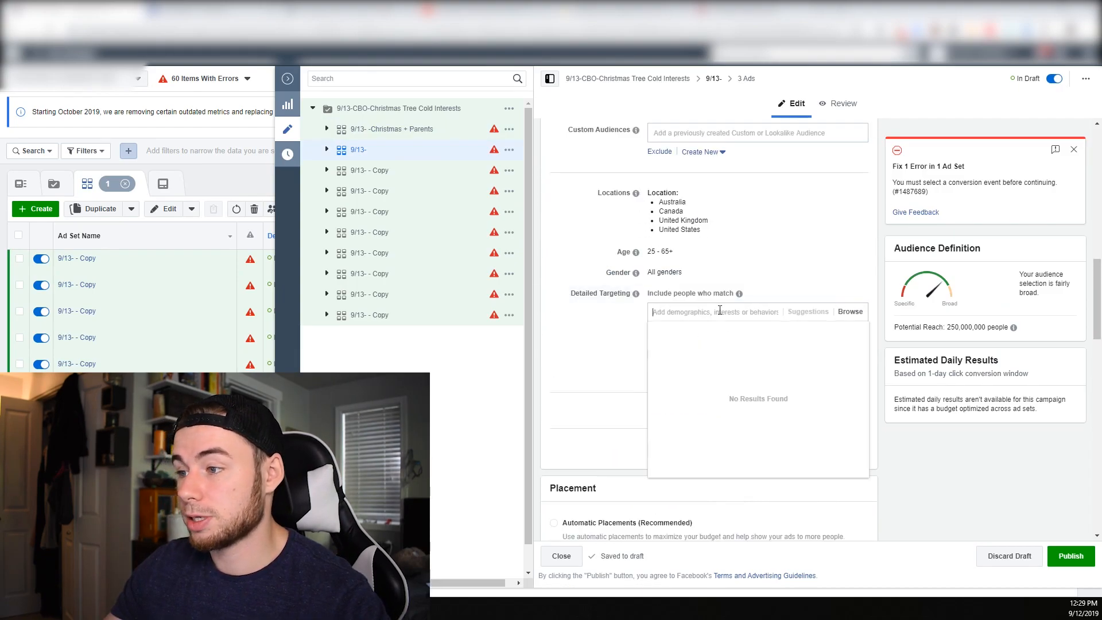
left_click(720, 310)
Try adding the Christmas interest, picking Christmas tree from its suggestions and keeping only Christmas tree
type("christmas")
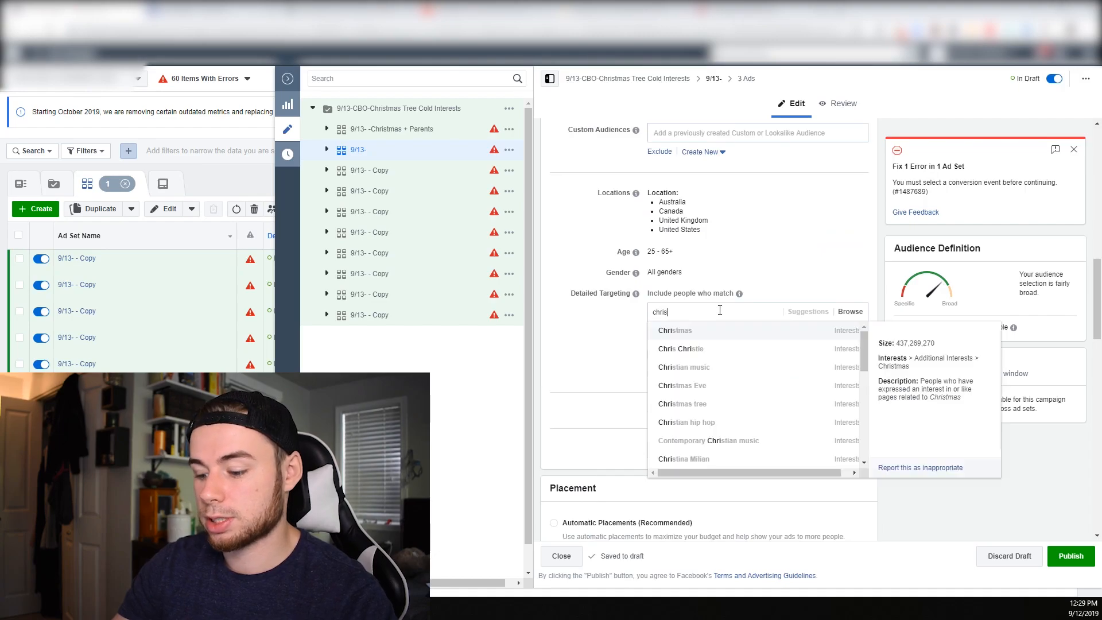
left_click(730, 331)
left_click(810, 355)
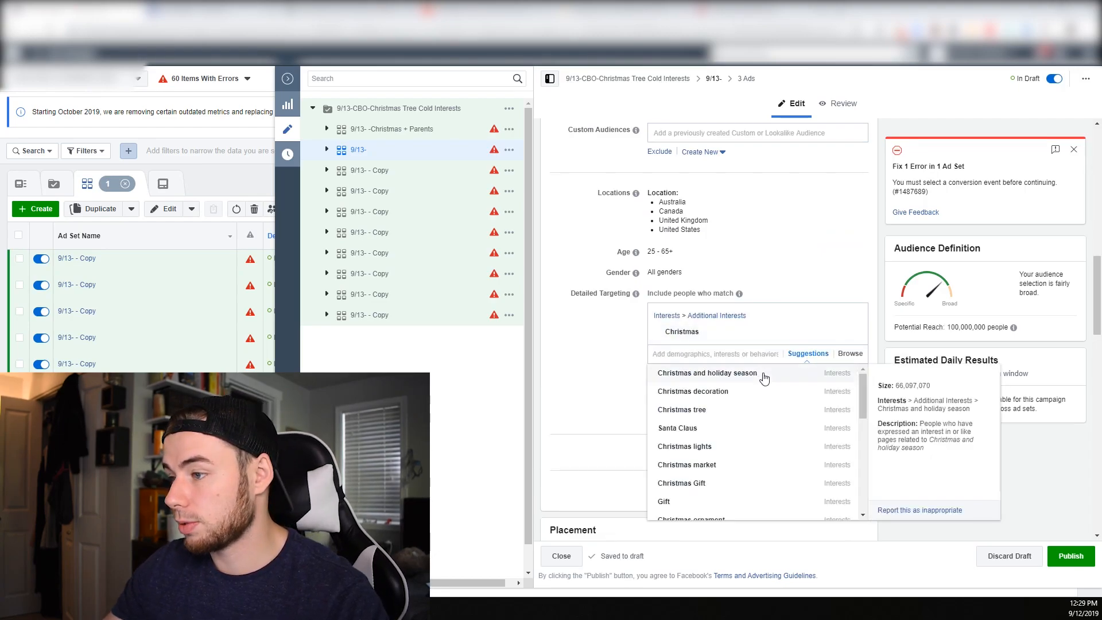
left_click(717, 409)
left_click(707, 331)
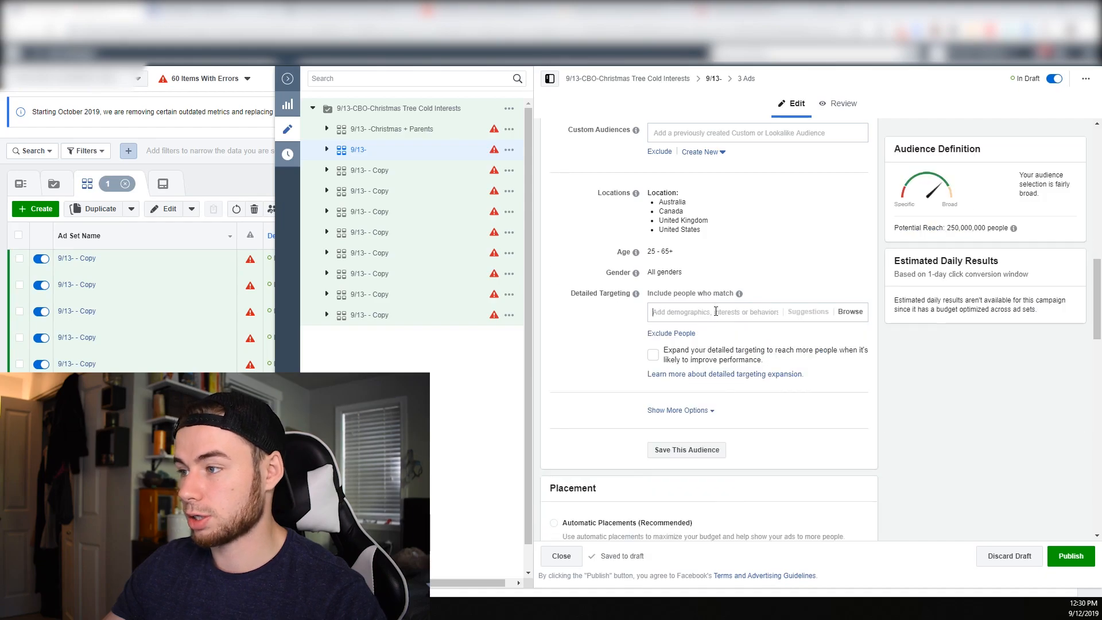
Search the detailed targeting for christmas and add the Christmas tree interest to the 9/13- ad set
left_click(717, 312)
type("cghr")
key("BackSpace")
key("BackSpace")
key("BackSpace")
type("hristmas")
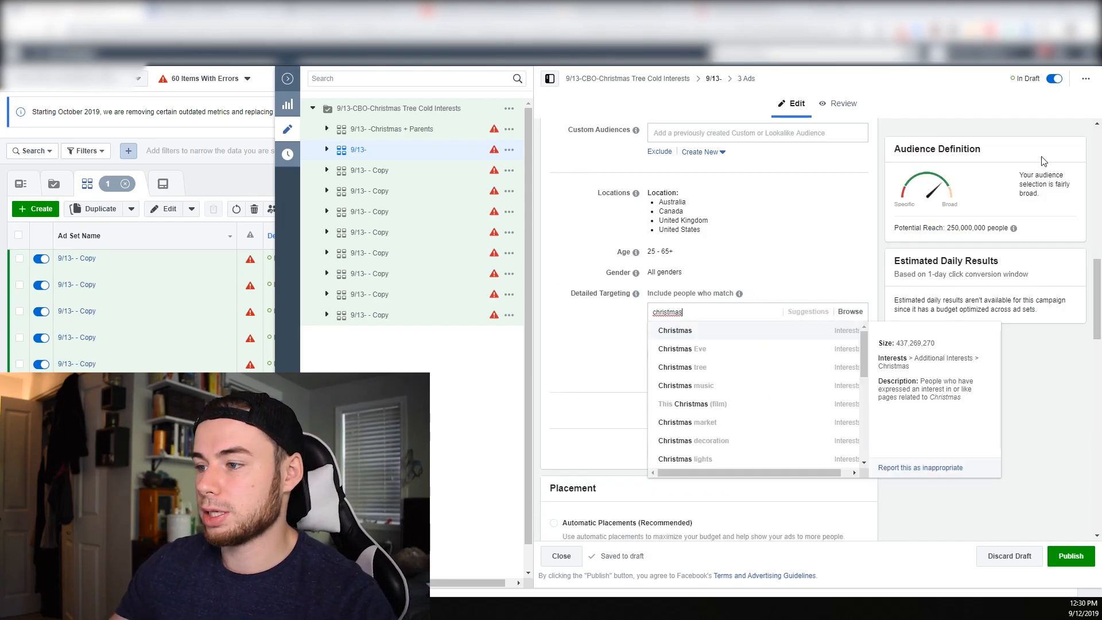
left_click(735, 378)
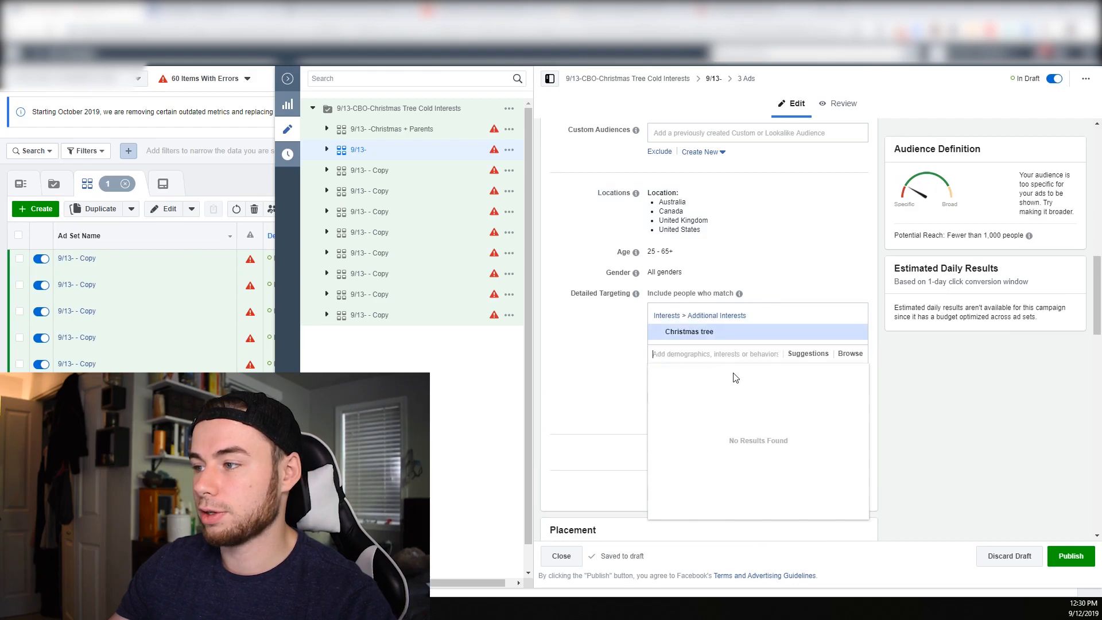
Try the suggested Christmas lights interest alongside Christmas tree, and remove Christmas lights again
left_click(808, 353)
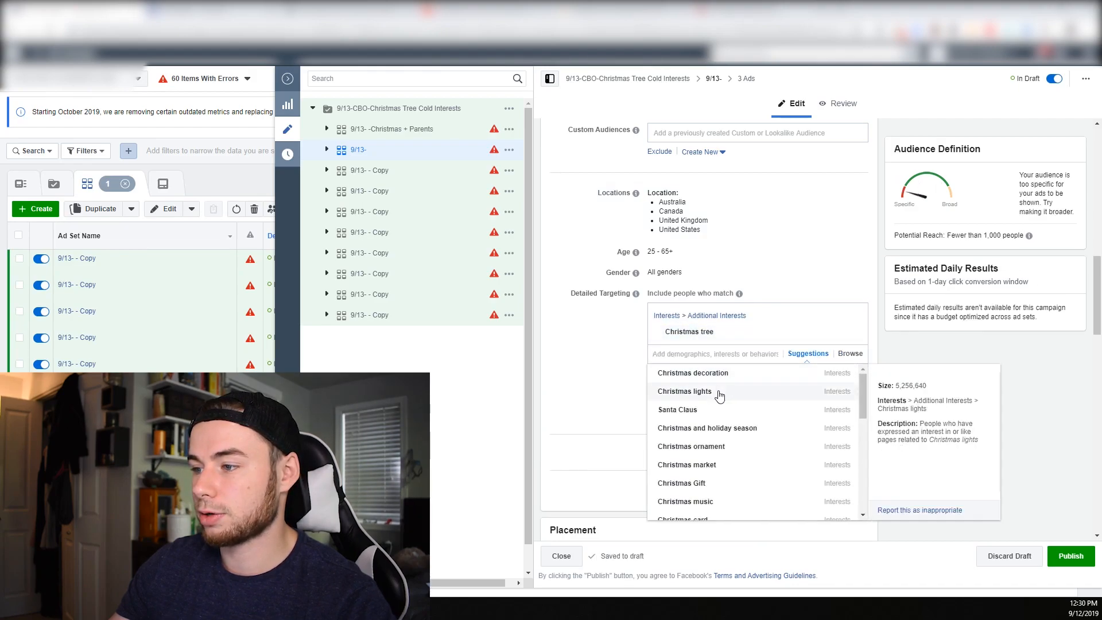
left_click(718, 391)
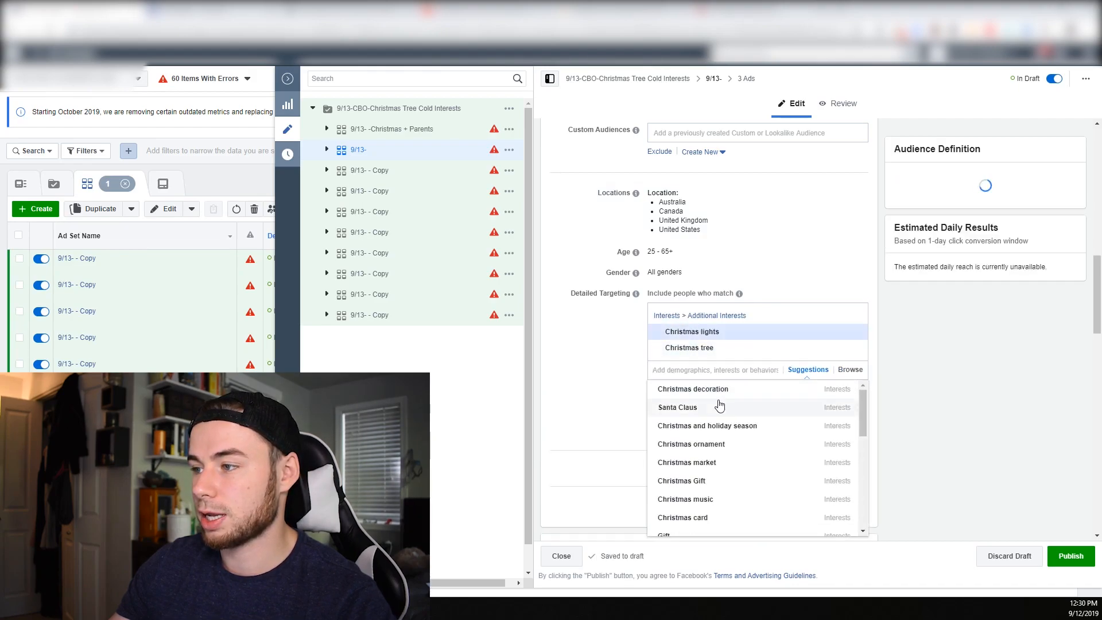
left_click(850, 332)
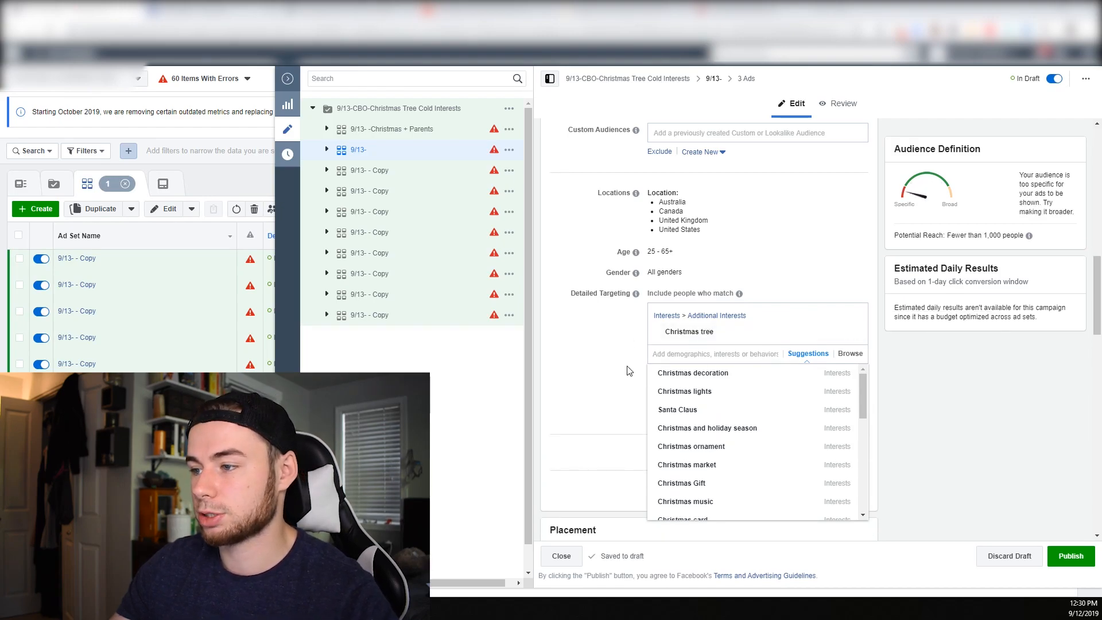
Copy the Christmas tree interest's name and append it to the ad set name, making it 9/13-Christmas tree
triple_click(689, 333)
key("ctrl+c")
scroll(746, 288, "up", 15)
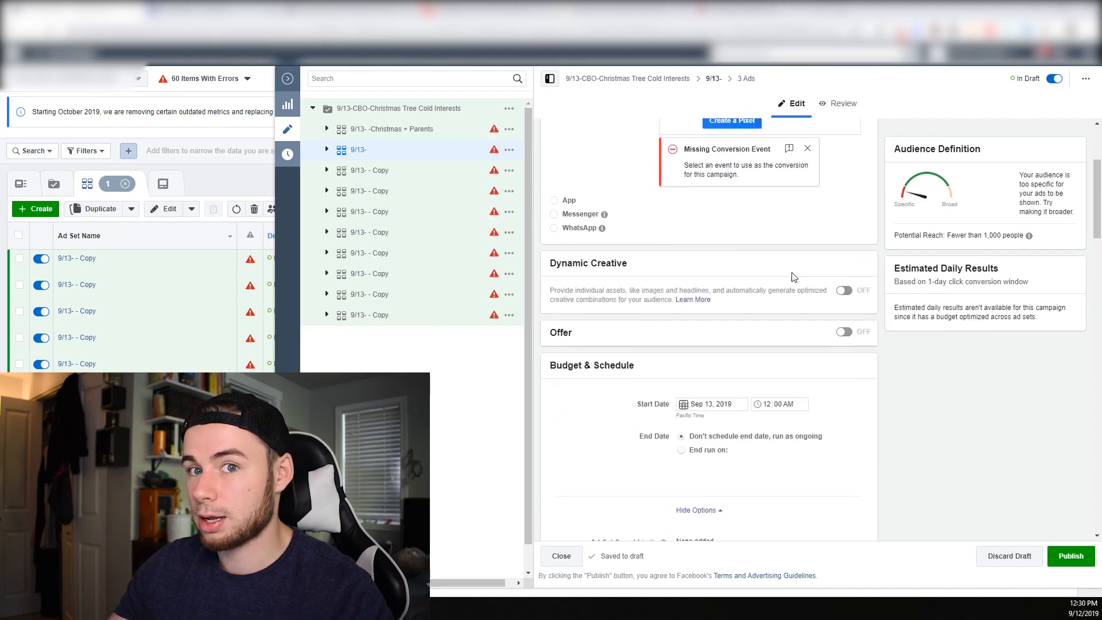
left_click(724, 144)
key("ctrl+v")
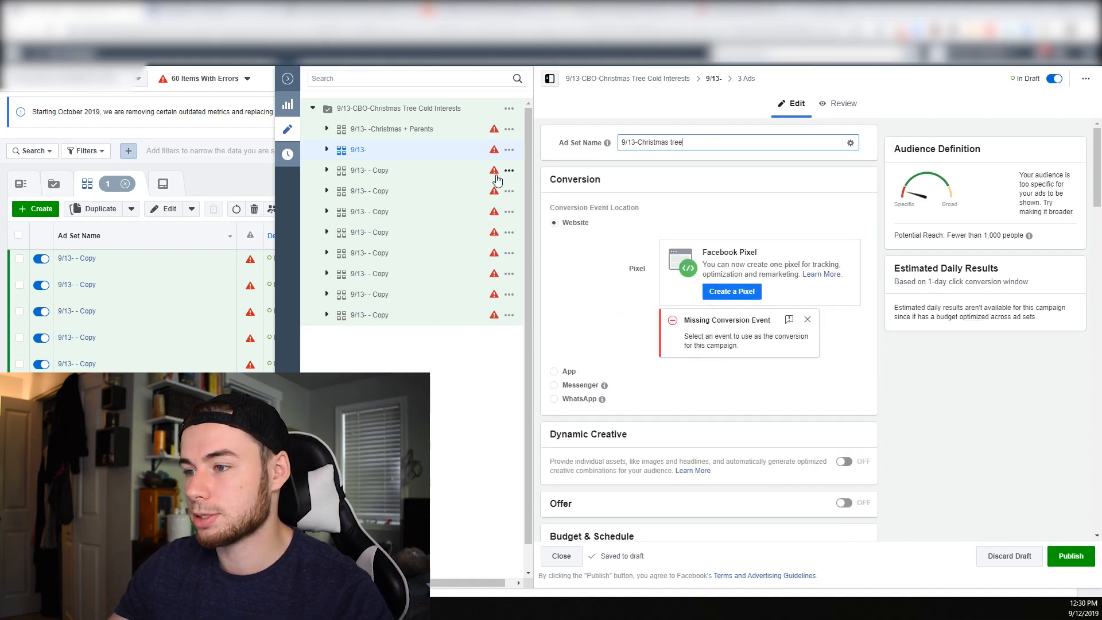
Add the Parents (All) demographic to the detailed targeting of the 9/13- - Copy ad set below 9/13-Christmas tree, and review the related suggestions
left_click(422, 172)
scroll(833, 407, "down", 10)
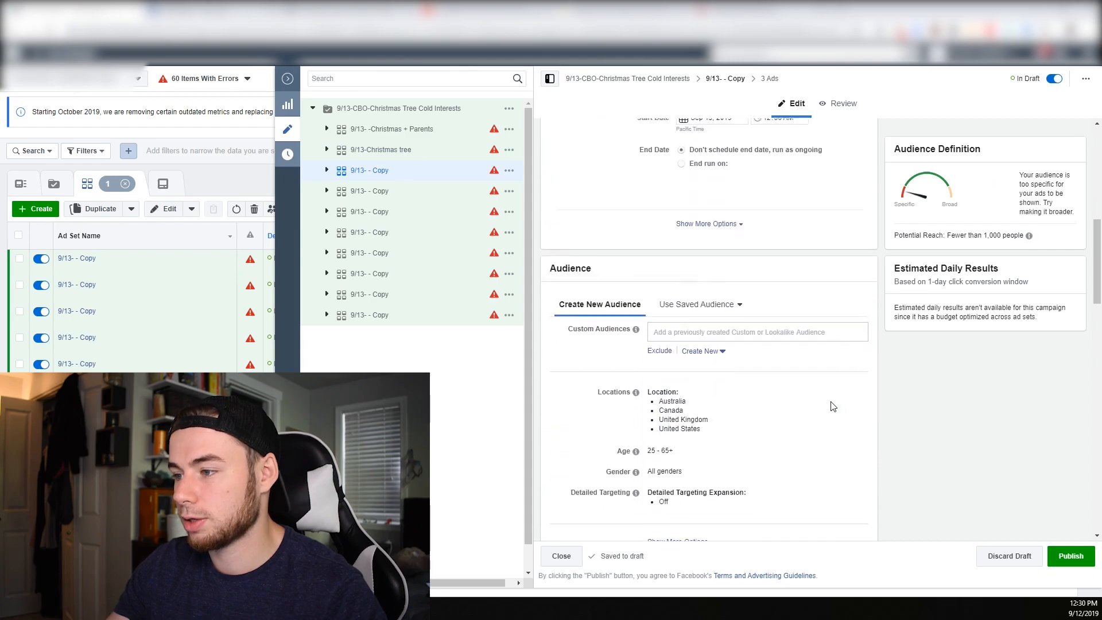
scroll(833, 406, "down", 2)
left_click(769, 382)
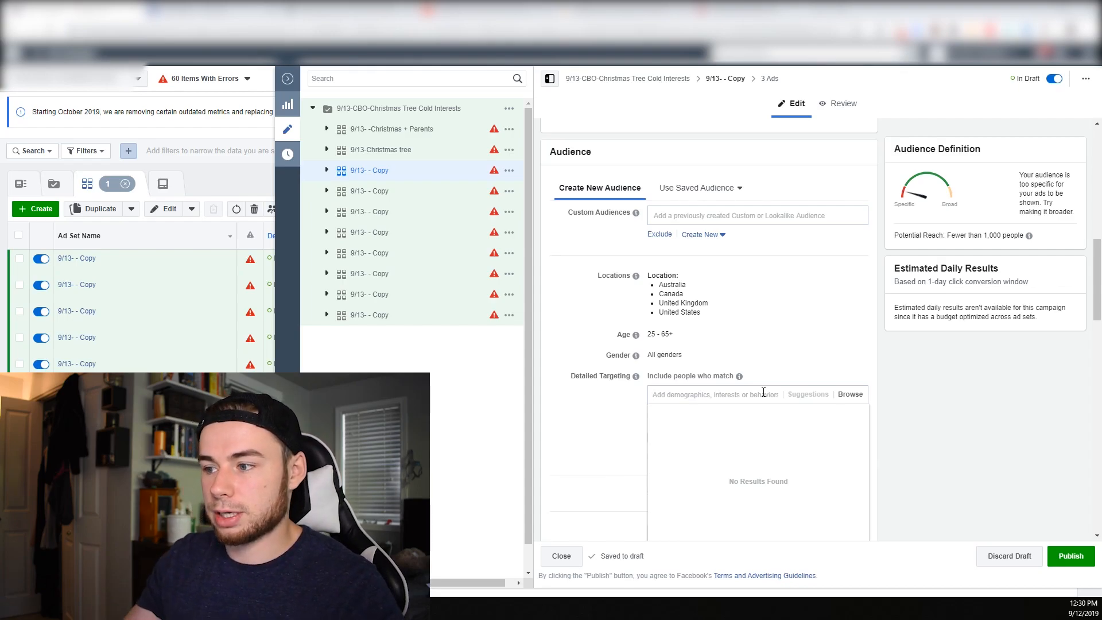
type("parents")
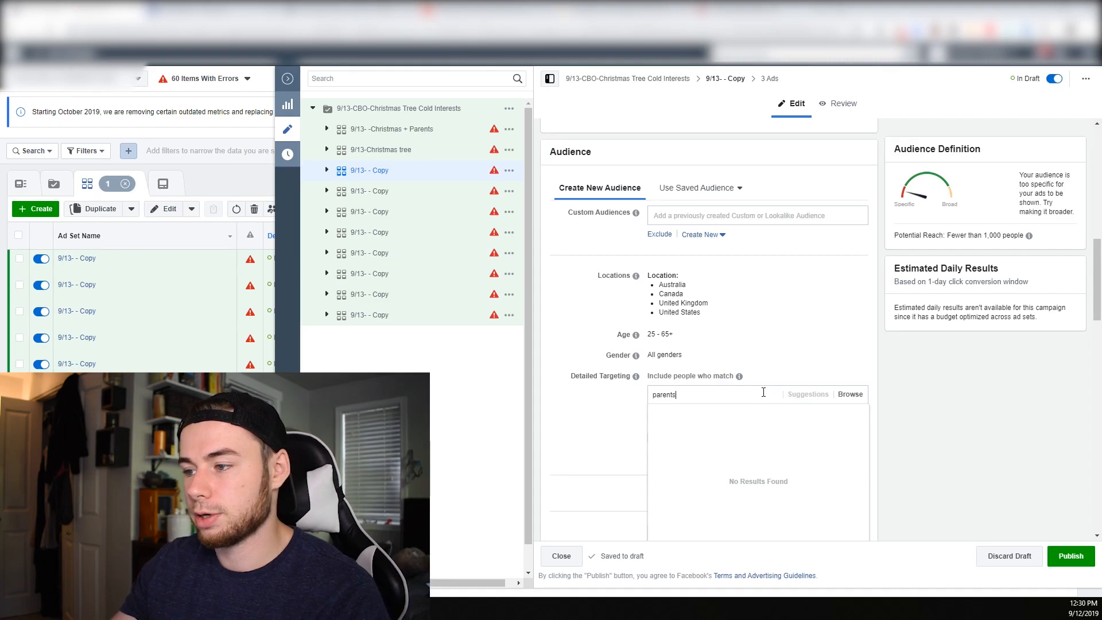
left_click(743, 417)
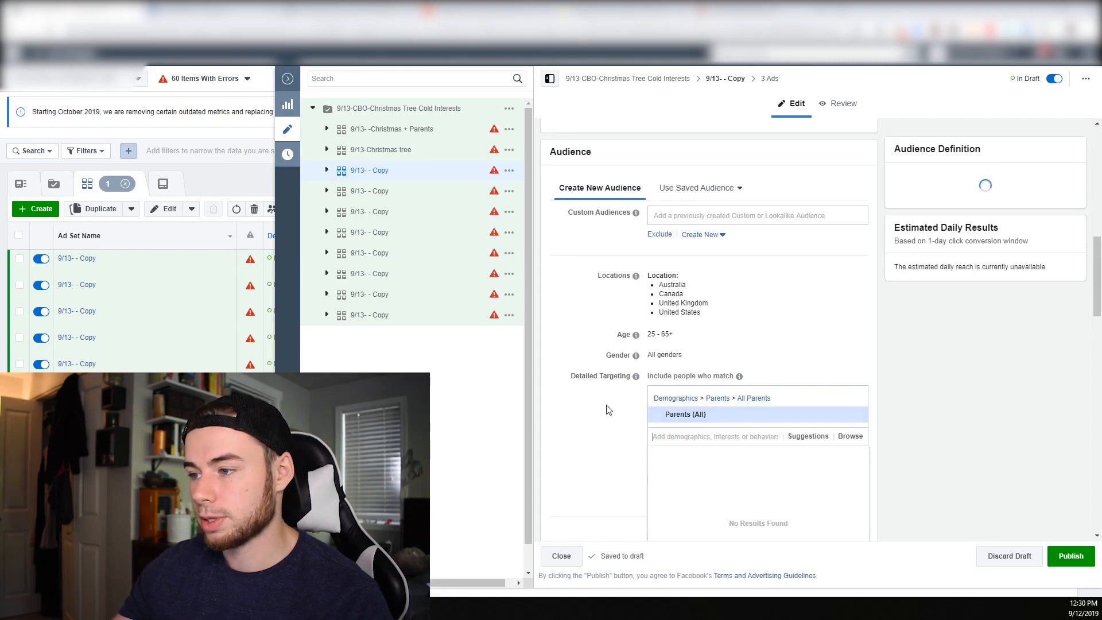
left_click(803, 439)
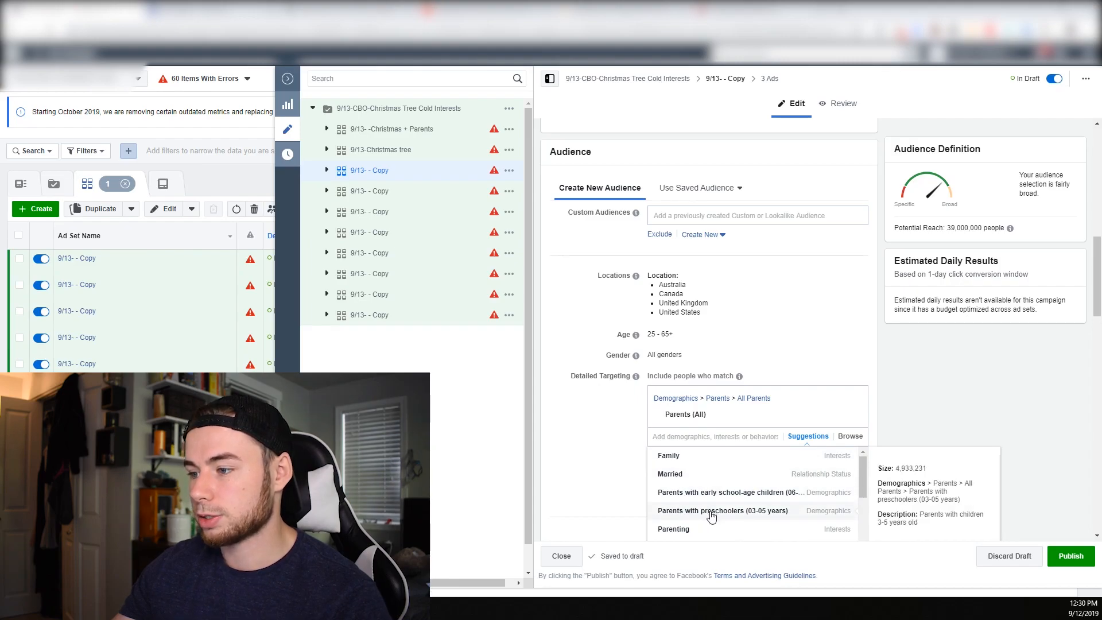
left_click(598, 443)
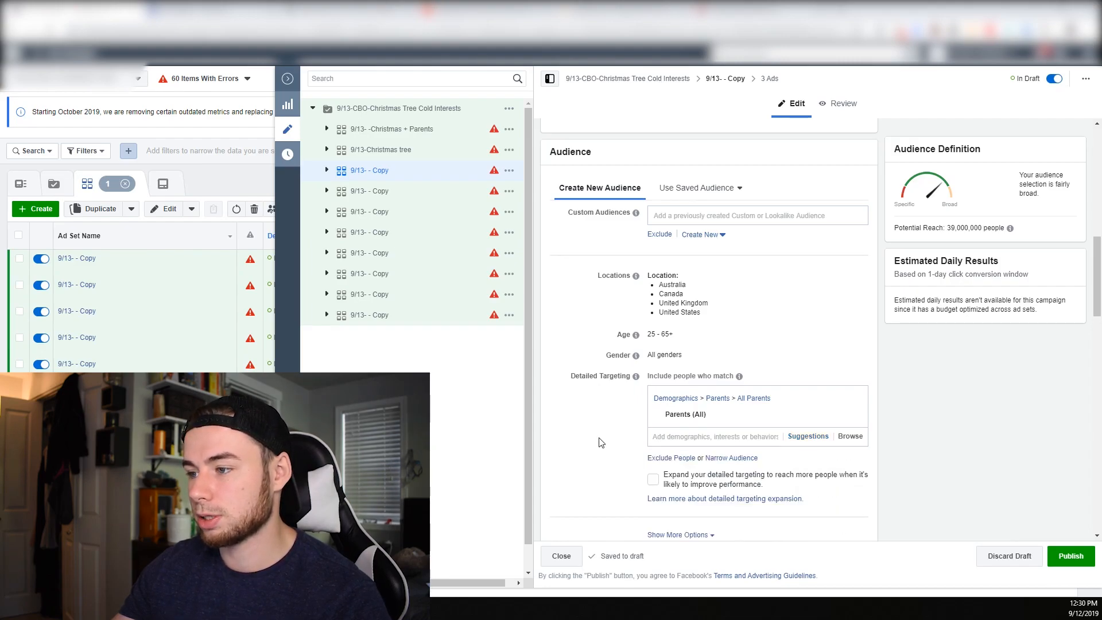
Copy the Parents (All) demographic's name into the ad set name, making it 9/13- - Parents (All)
triple_click(695, 419)
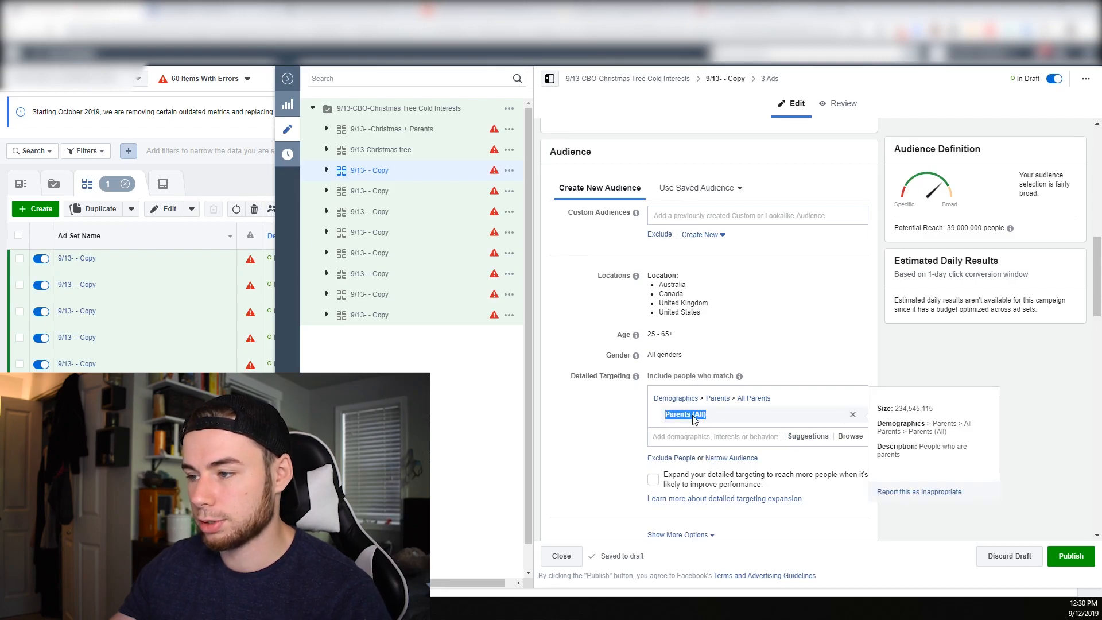
scroll(685, 315, "up", 12)
left_click(668, 143)
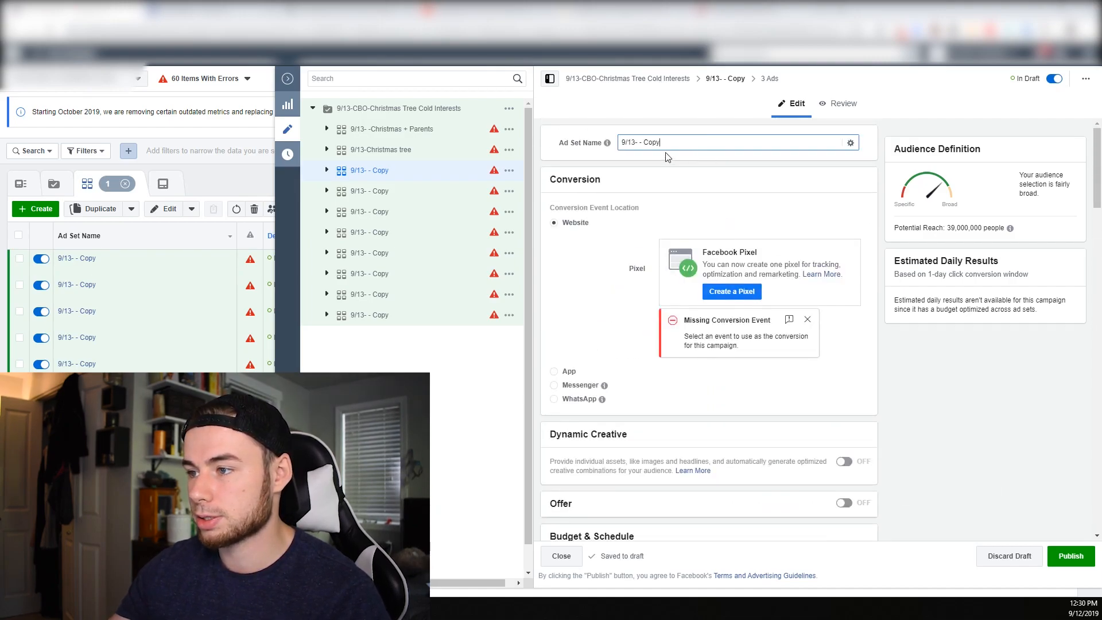
Add the Kids interest to the detailed targeting of the ad set below 9/13- - Parents (All), and rename that ad set 9/13- -Kids
left_click(374, 191)
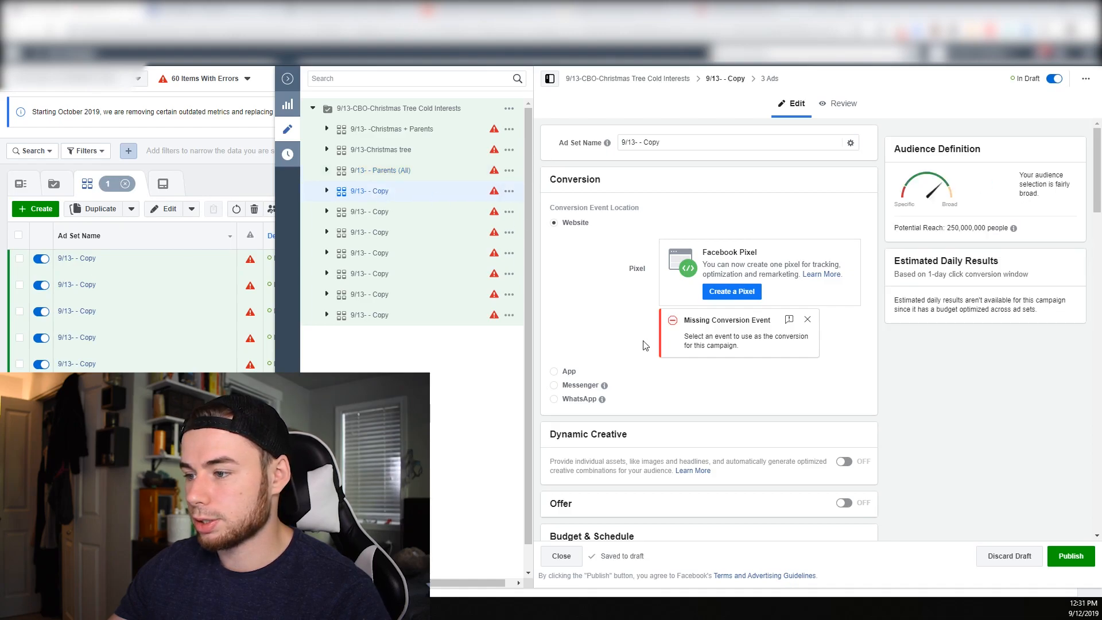
scroll(770, 345, "down", 6)
scroll(746, 445, "down", 3)
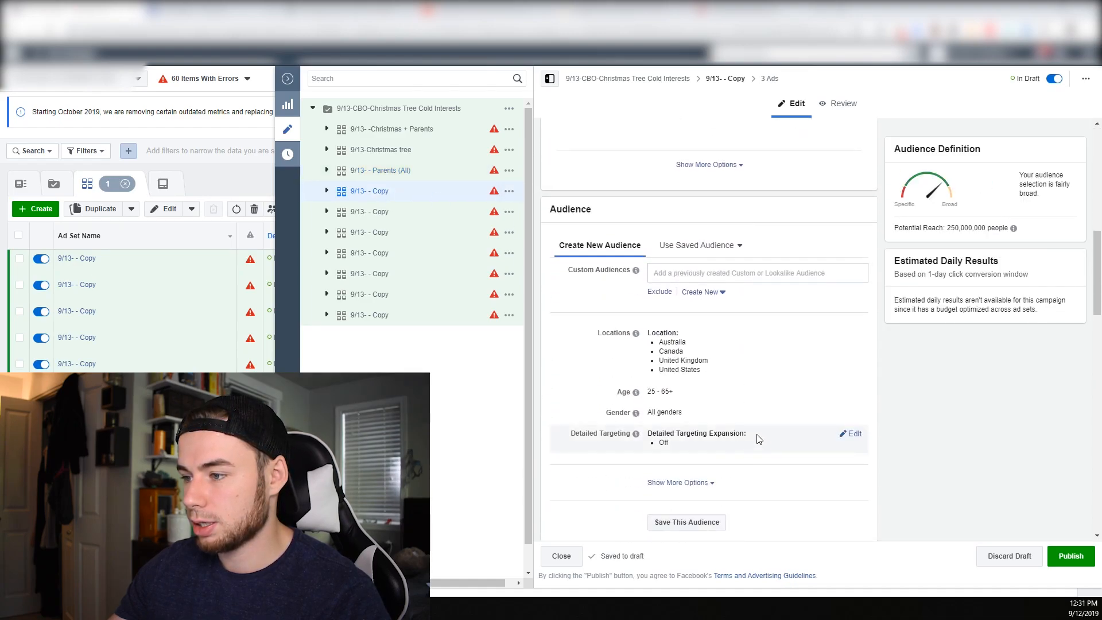
left_click(855, 434)
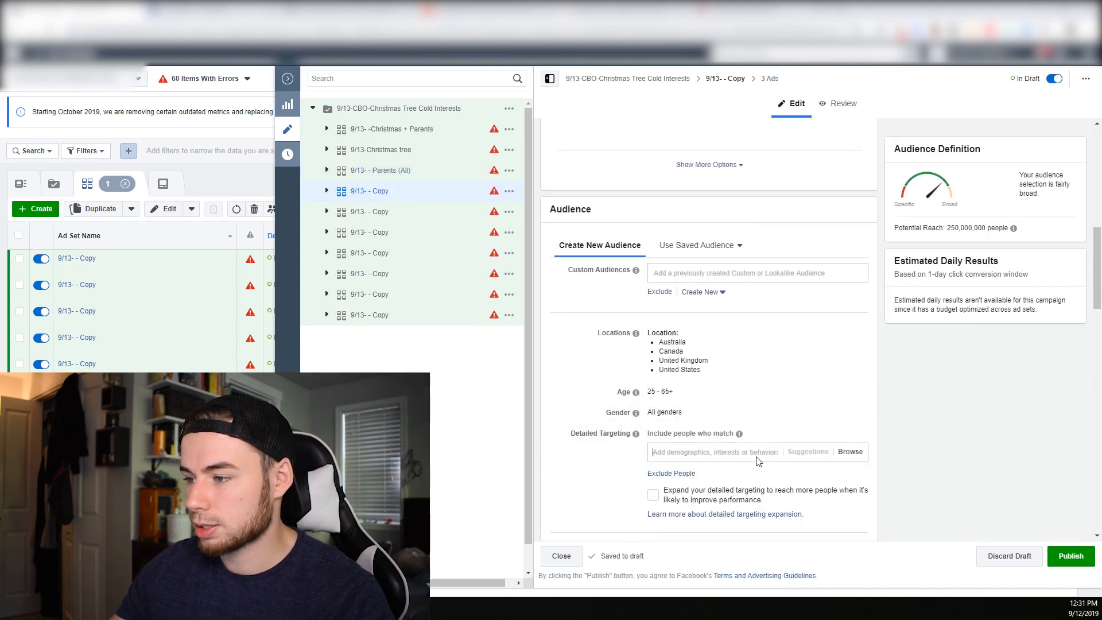
left_click(758, 460)
type("kids")
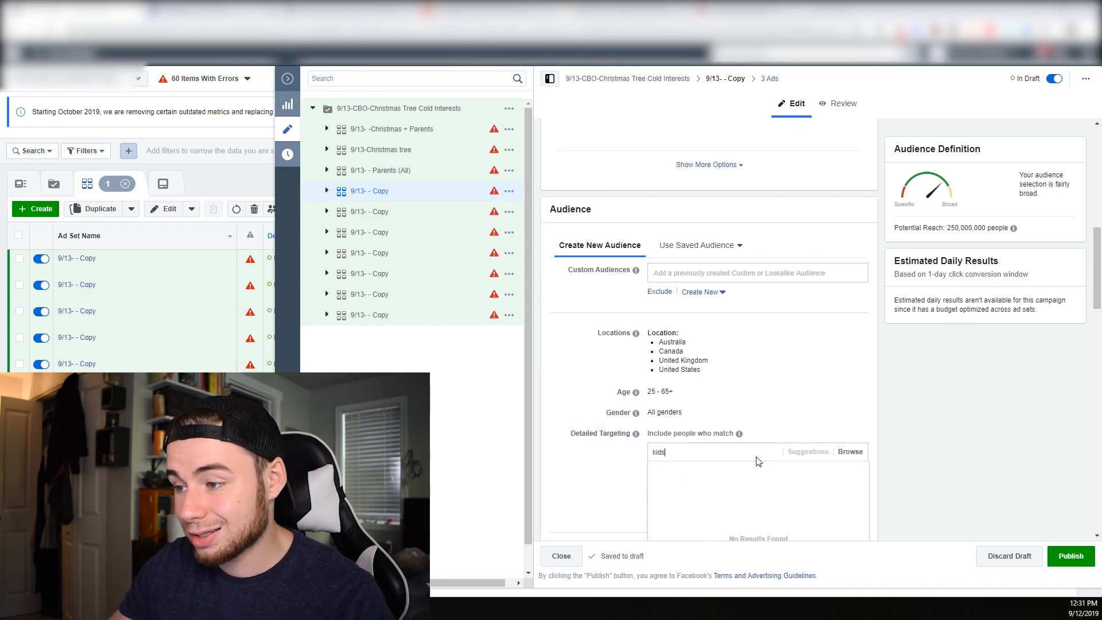
left_click(699, 474)
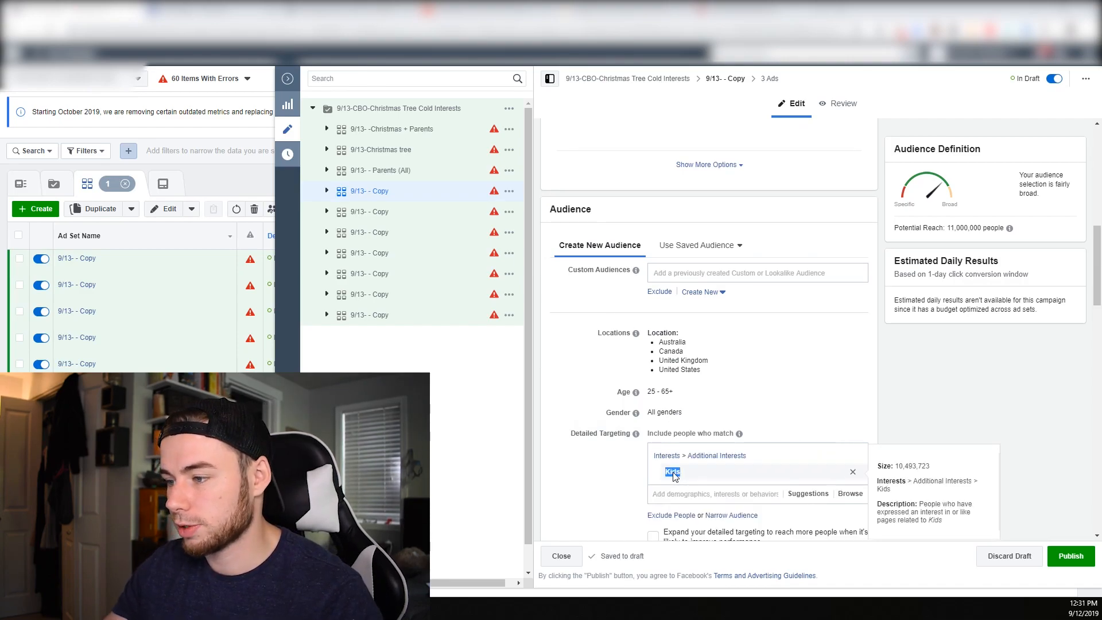
Search the detailed targeting of the ad set below 9/13- -Kids for disney and add the Disney Channel interest
left_click(384, 213)
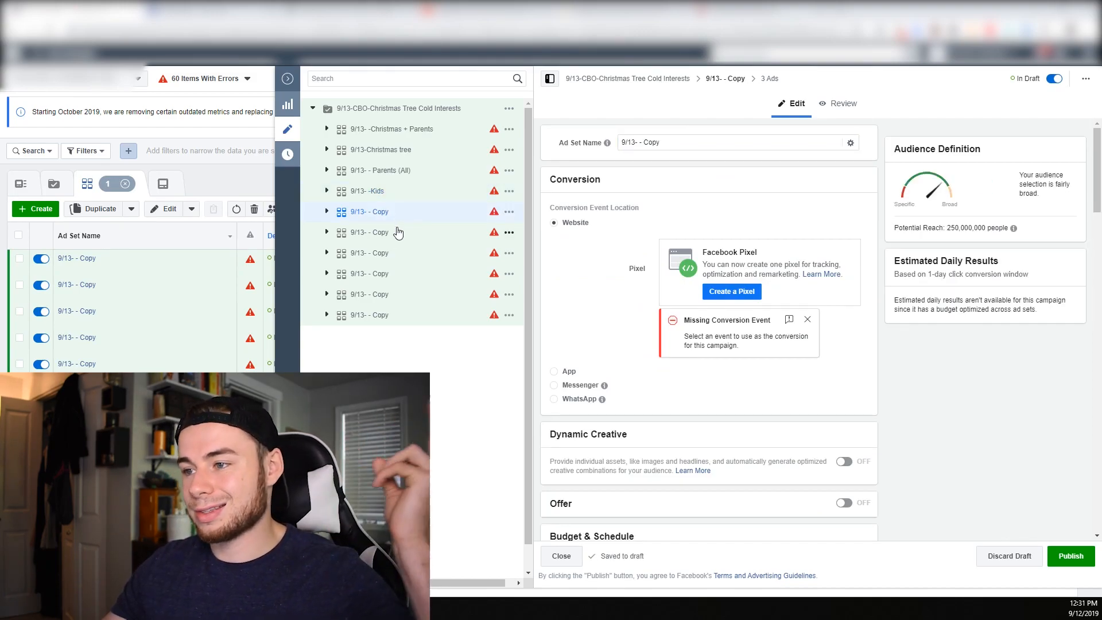
scroll(586, 340, "down", 6)
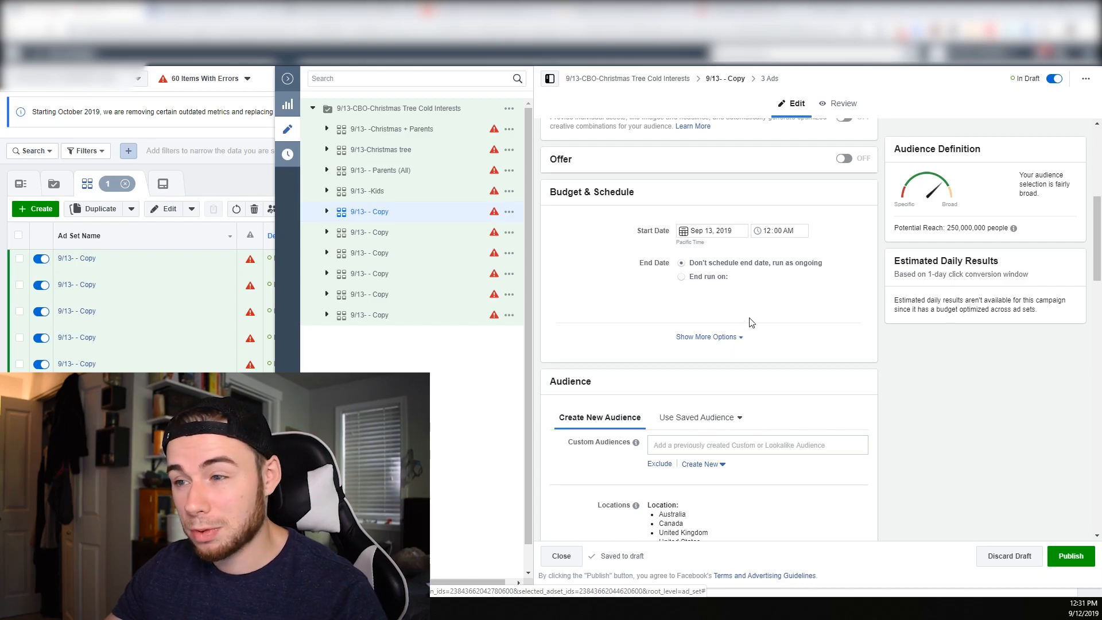
left_click(730, 338)
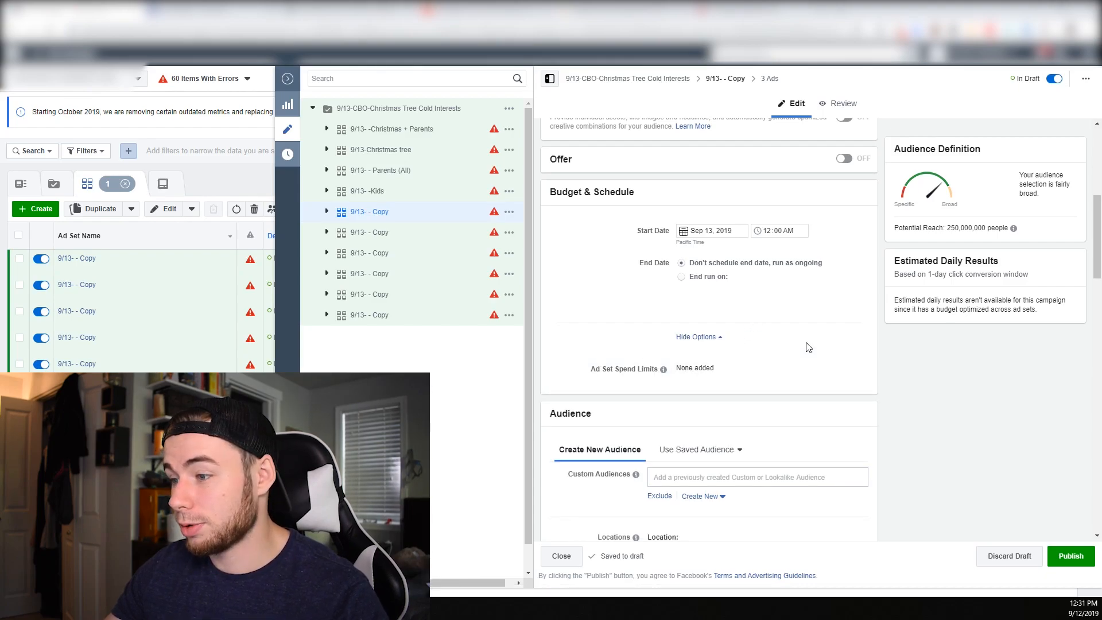
scroll(807, 348, "down", 7)
left_click(855, 236)
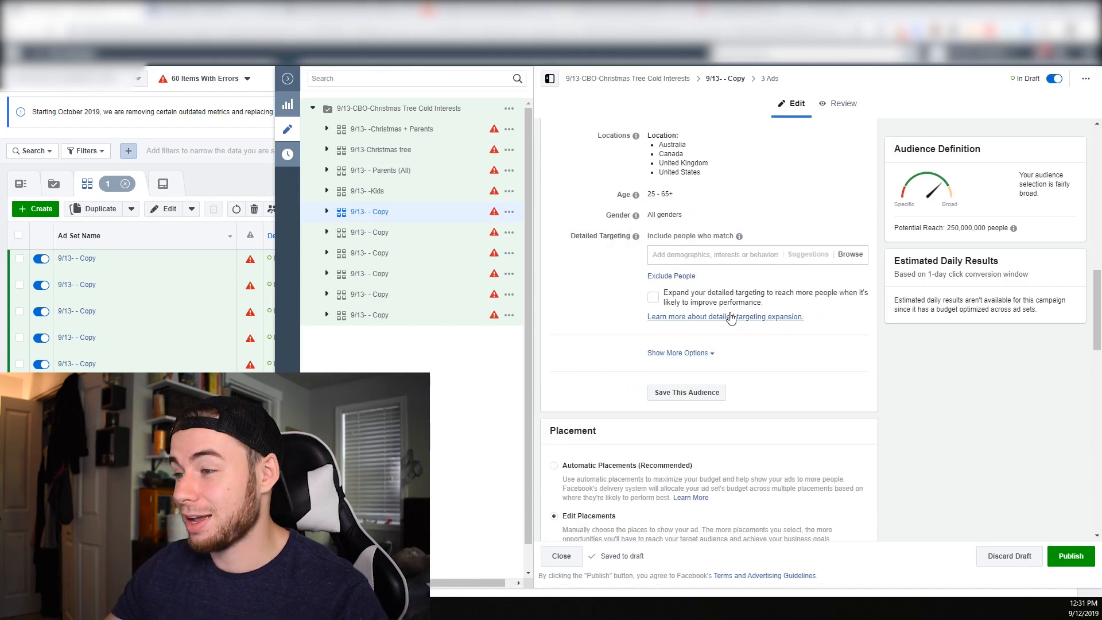
type("disney")
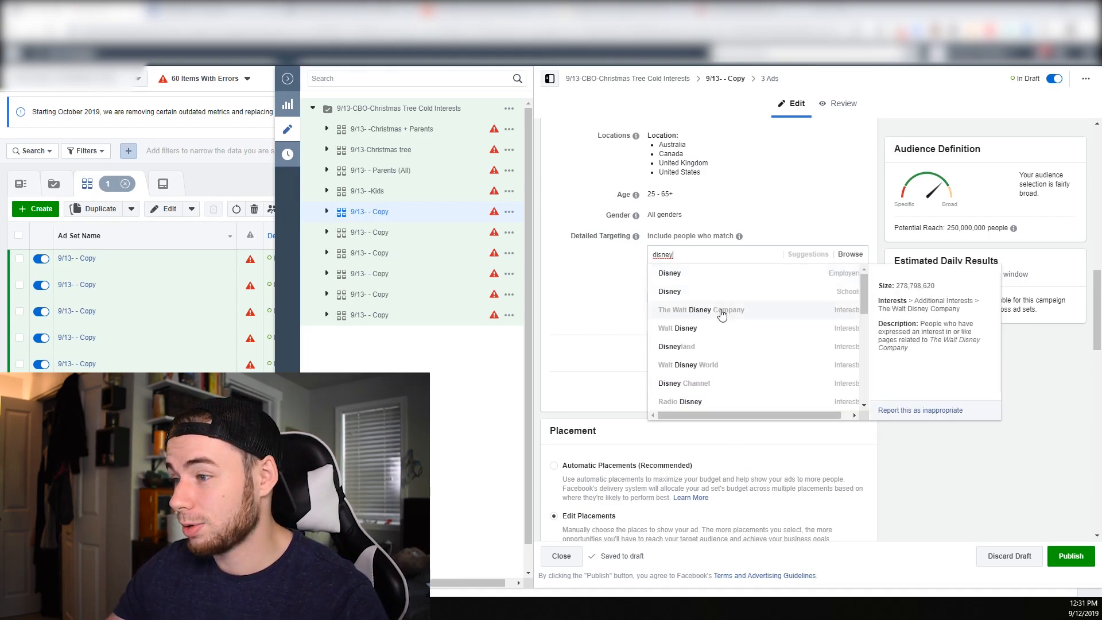
left_click(715, 384)
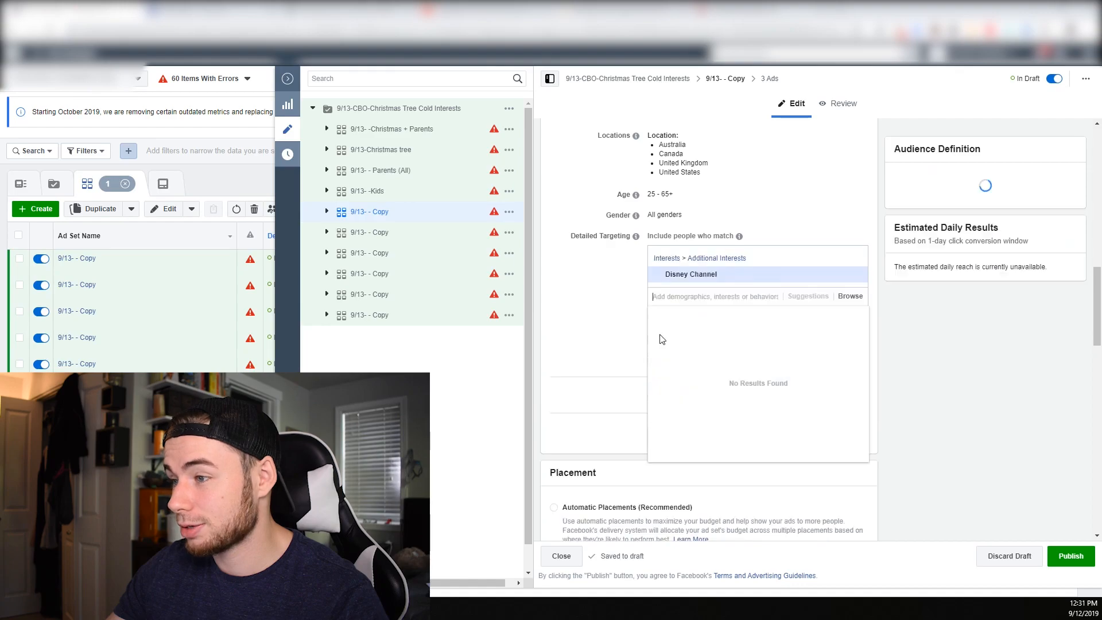
Rename the ad set with the Disney Channel interest as 9/13- - Disney Channel
scroll(746, 258, "up", 10)
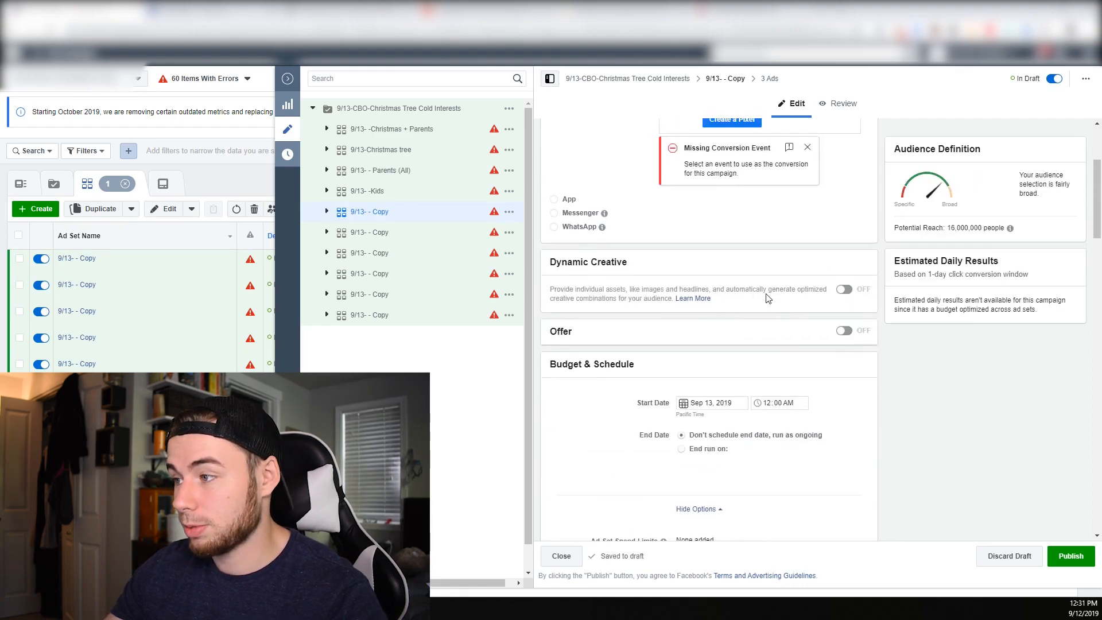
left_click(669, 146)
key("ctrl+v")
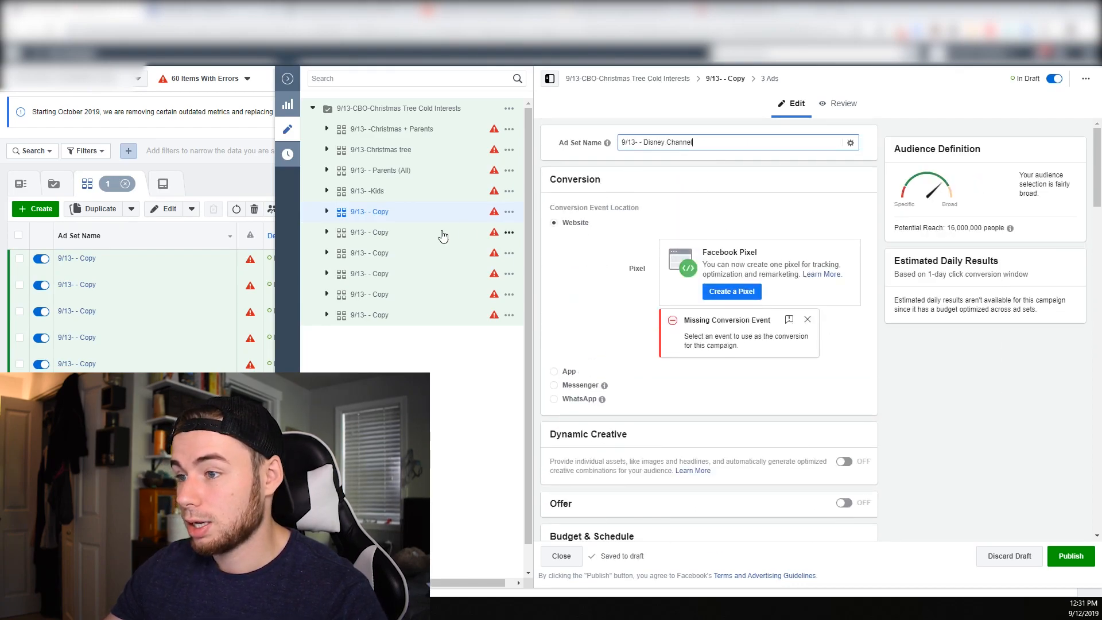
Search for disney in the detailed targeting of the ad set below 9/13- - Disney Channel and add the Disney Channel interest
left_click(402, 237)
scroll(707, 345, "down", 10)
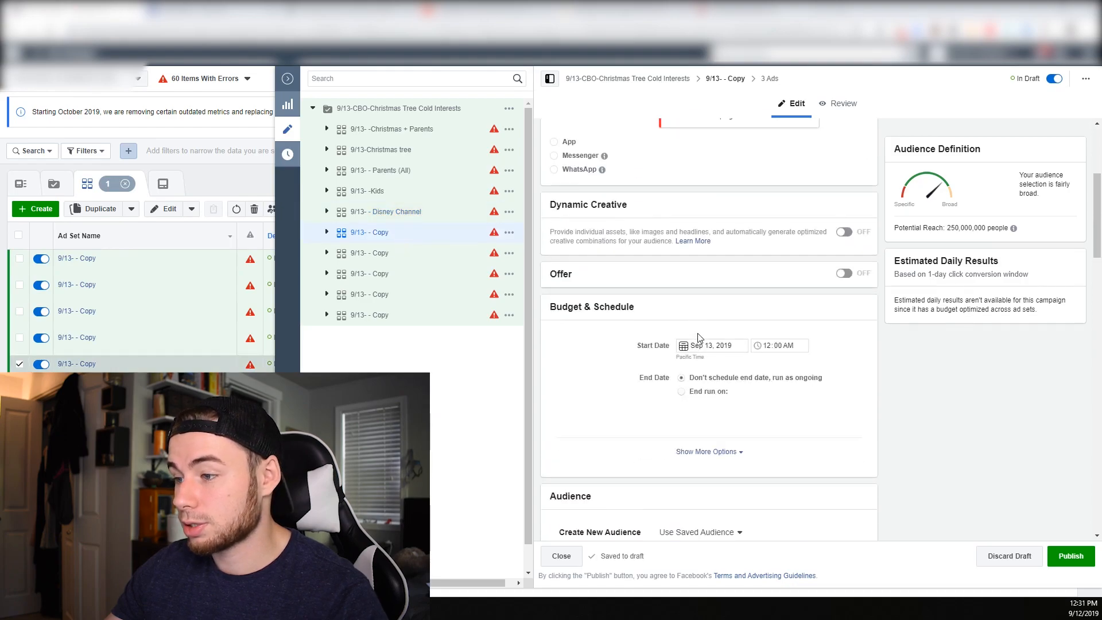
scroll(747, 381, "down", 4)
left_click(735, 293)
left_click(681, 283)
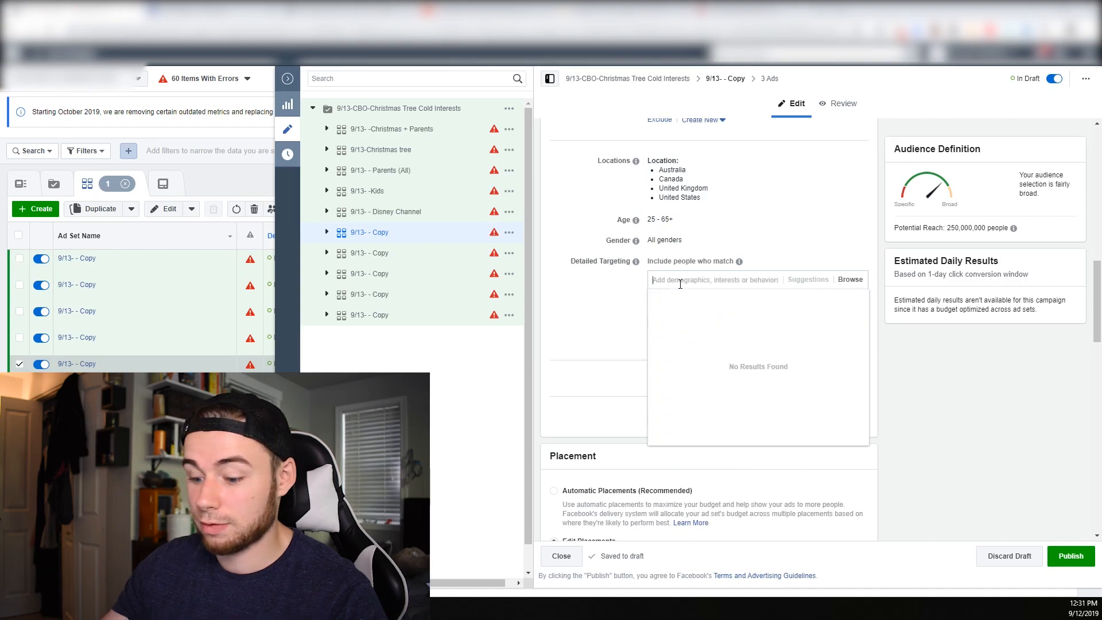
type("disney")
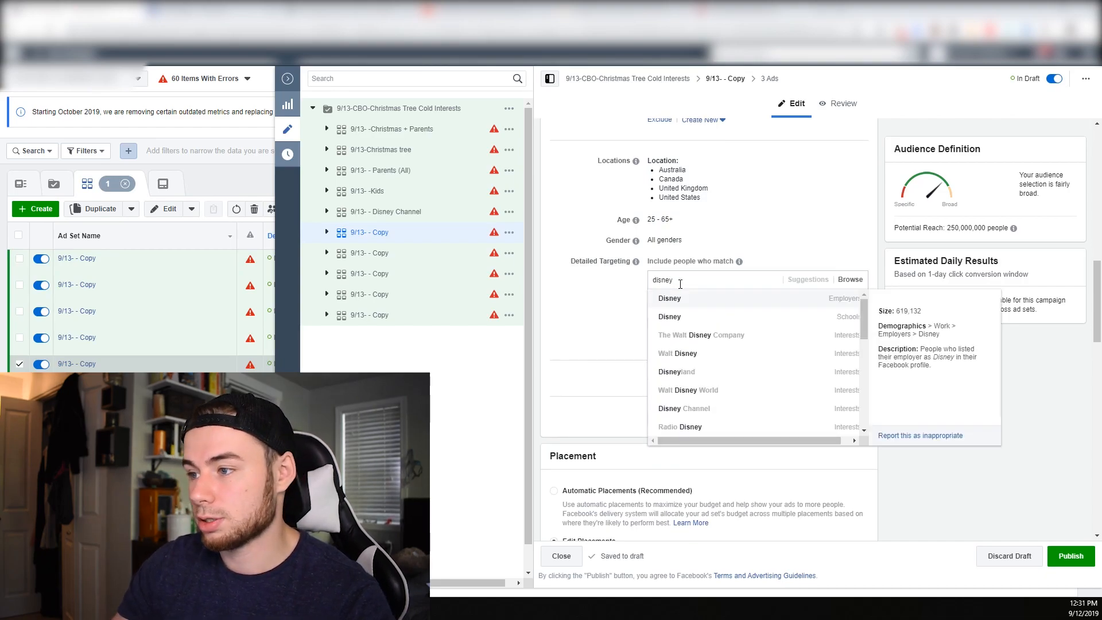
left_click(717, 407)
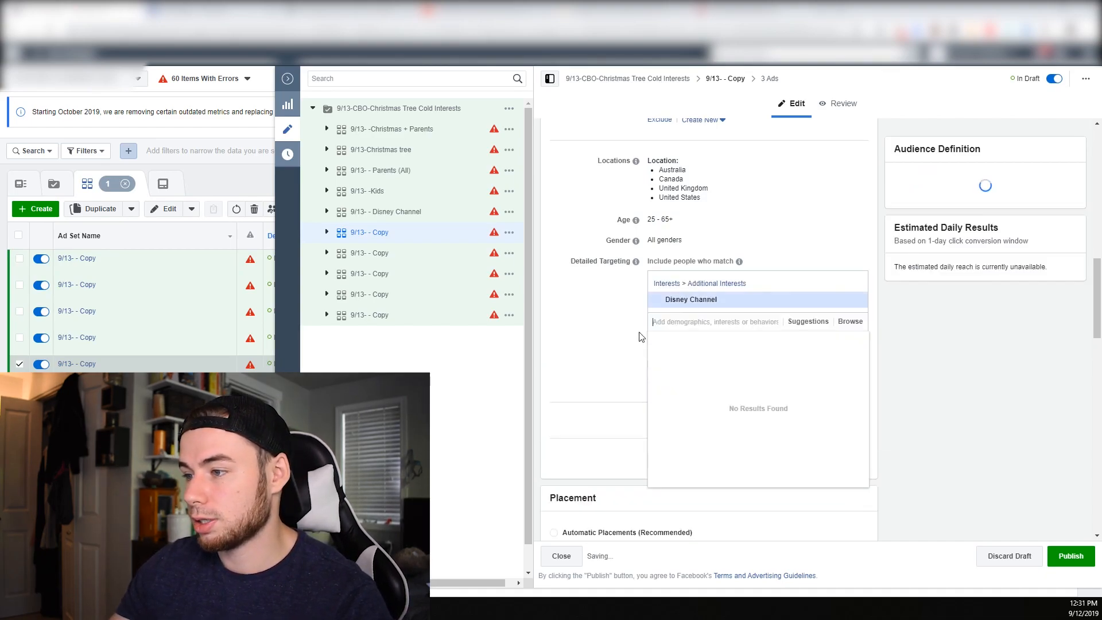
Add the suggested Nickelodeon interest to the detailed targeting and remove Disney Channel from it
left_click(807, 322)
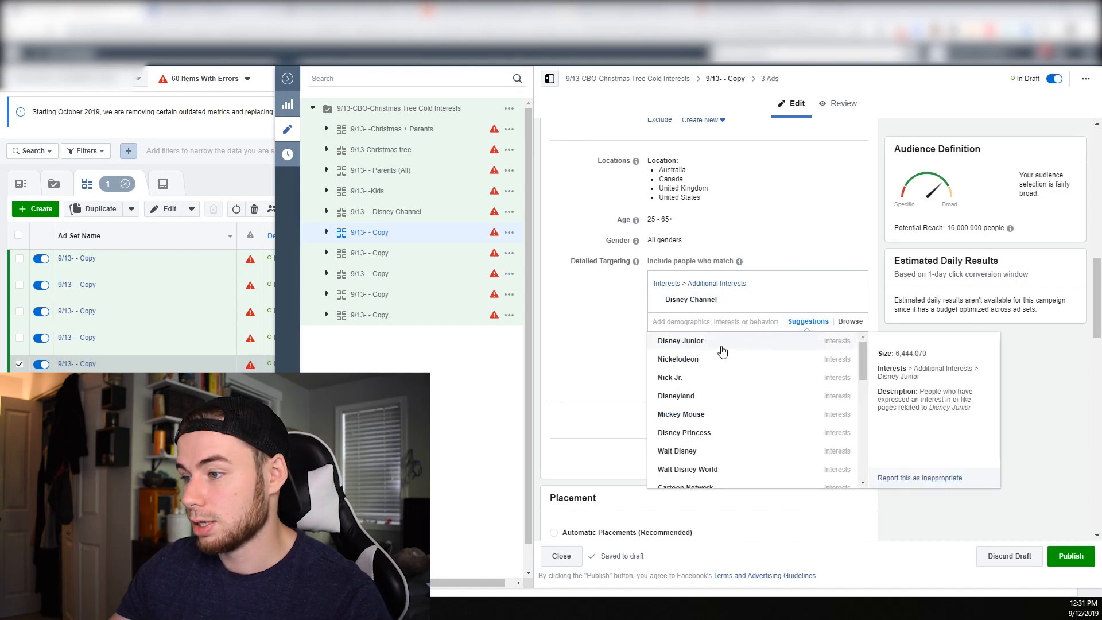
left_click(706, 370)
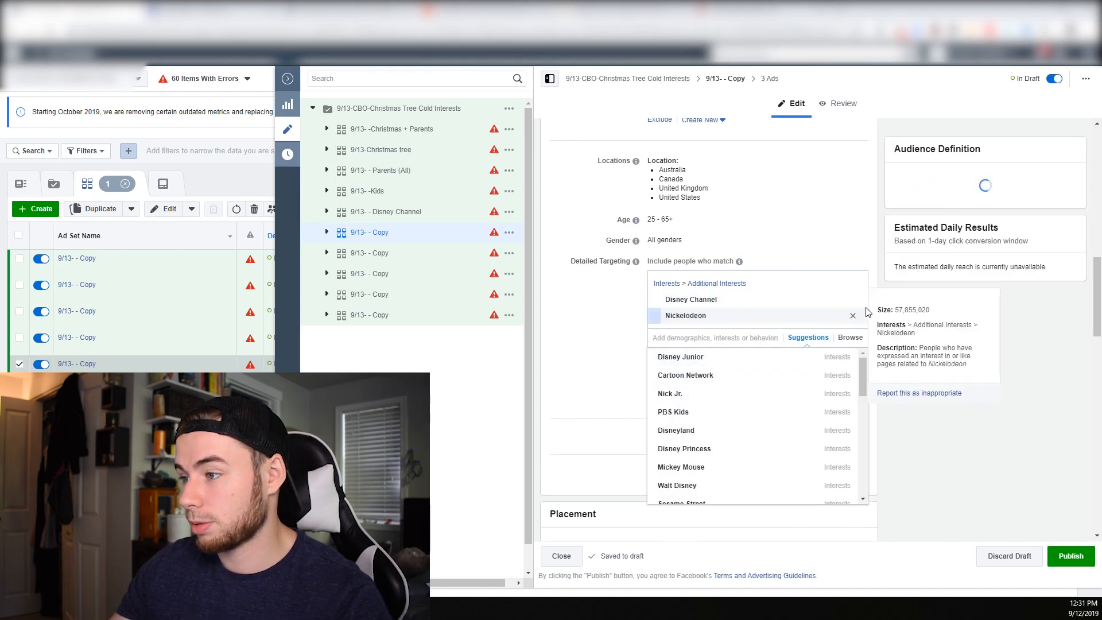
left_click(858, 299)
Copy the Nickelodeon interest's name into the ad set name, making it 9/13- -Nickelodeon
left_click(639, 300)
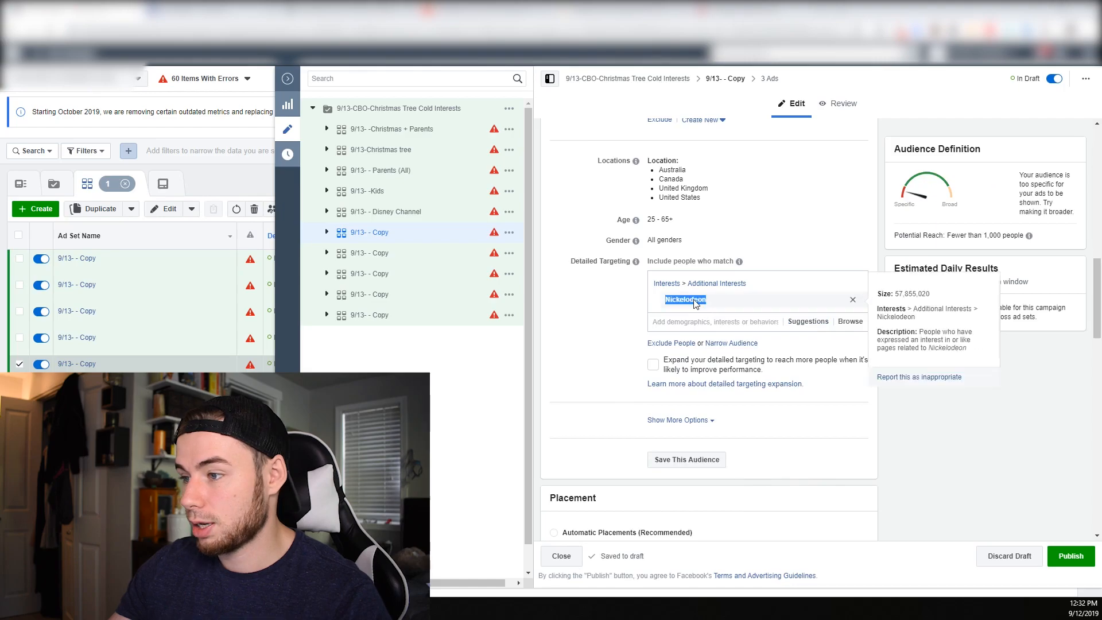
scroll(712, 311, "up", 5)
scroll(712, 311, "up", 5)
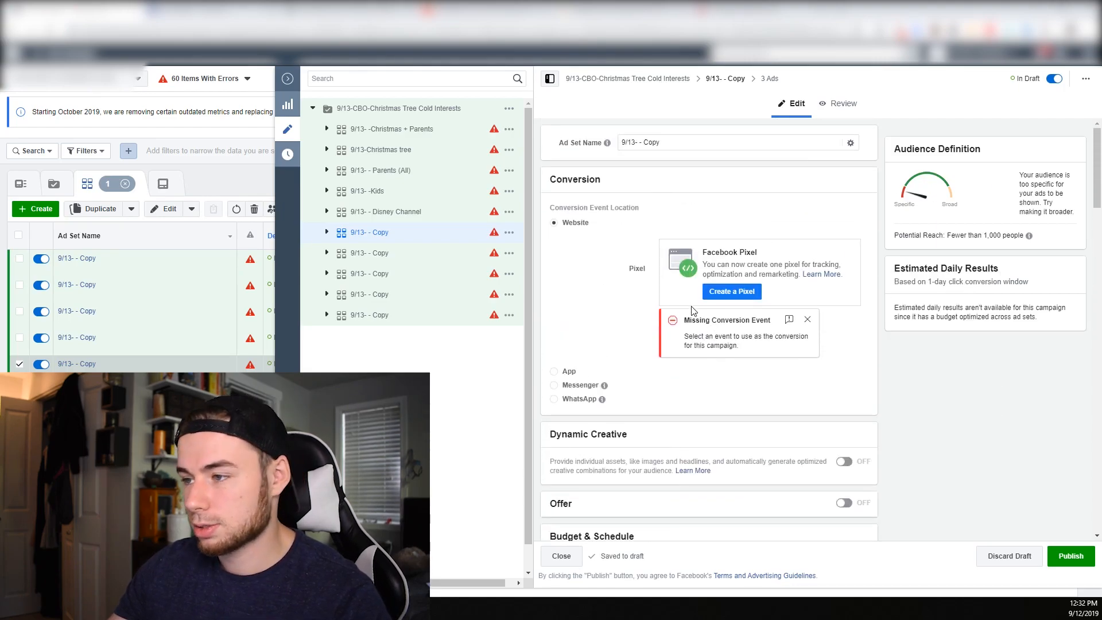
left_click(690, 145)
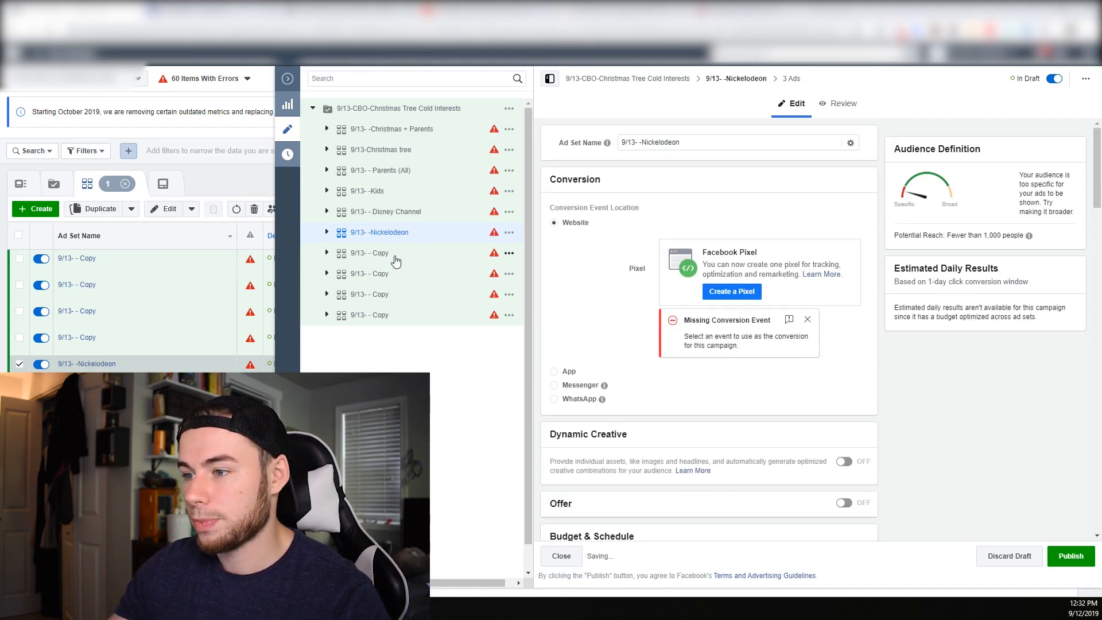
Search the detailed targeting of the ad set below 9/13- -Nickelodeon for holiday and add the Holiday interest
left_click(397, 261)
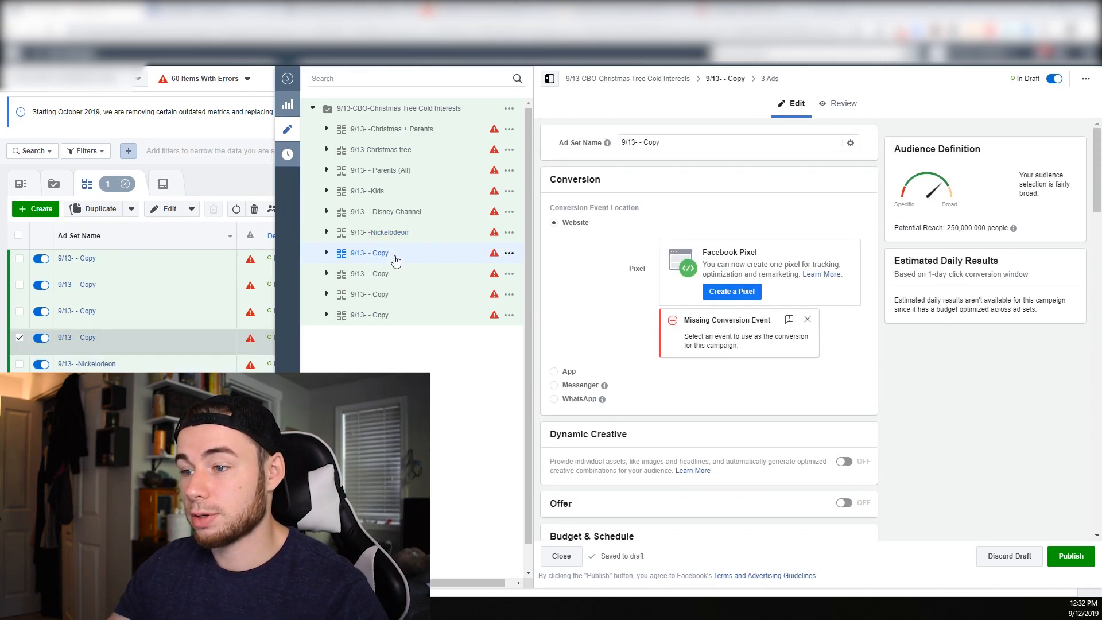
scroll(597, 326, "down", 4)
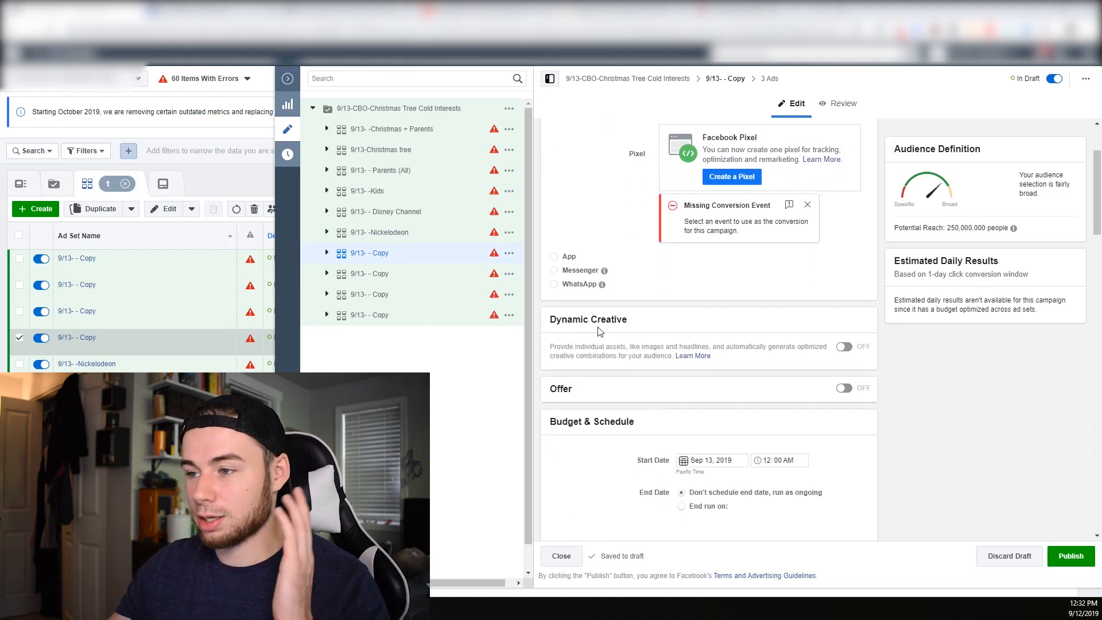
scroll(612, 365, "down", 2)
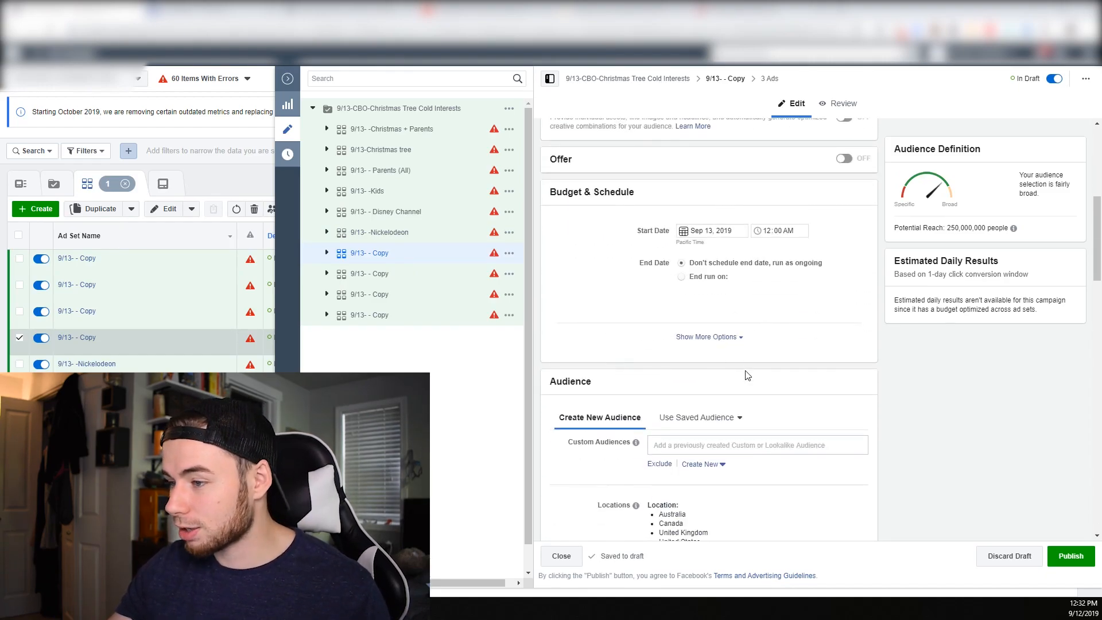
scroll(747, 375, "down", 4)
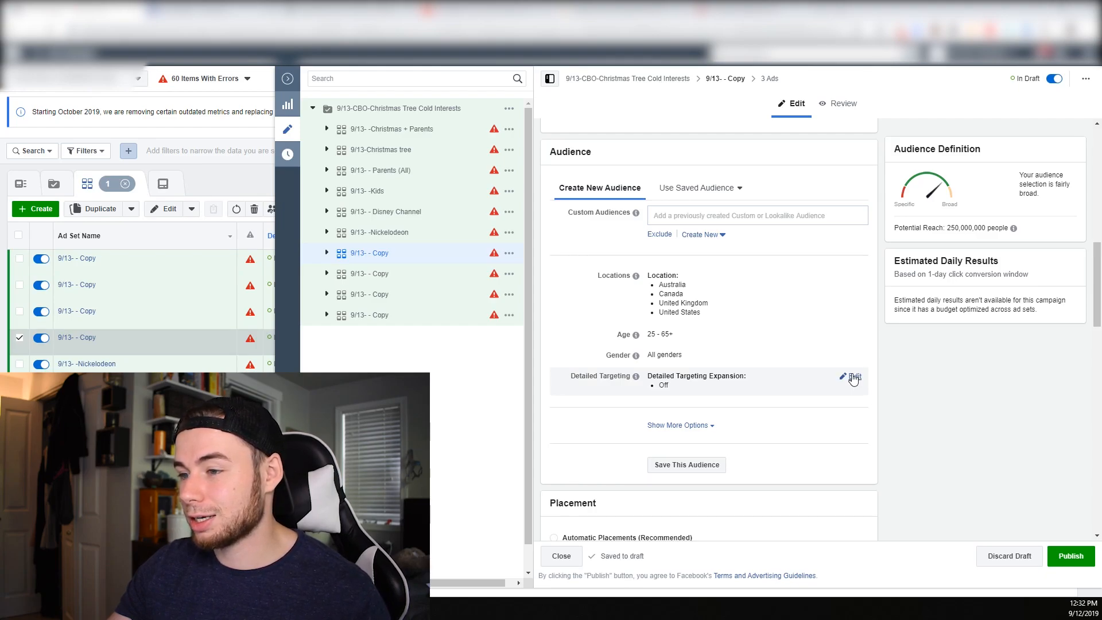
left_click(855, 377)
left_click(745, 394)
type("holiday")
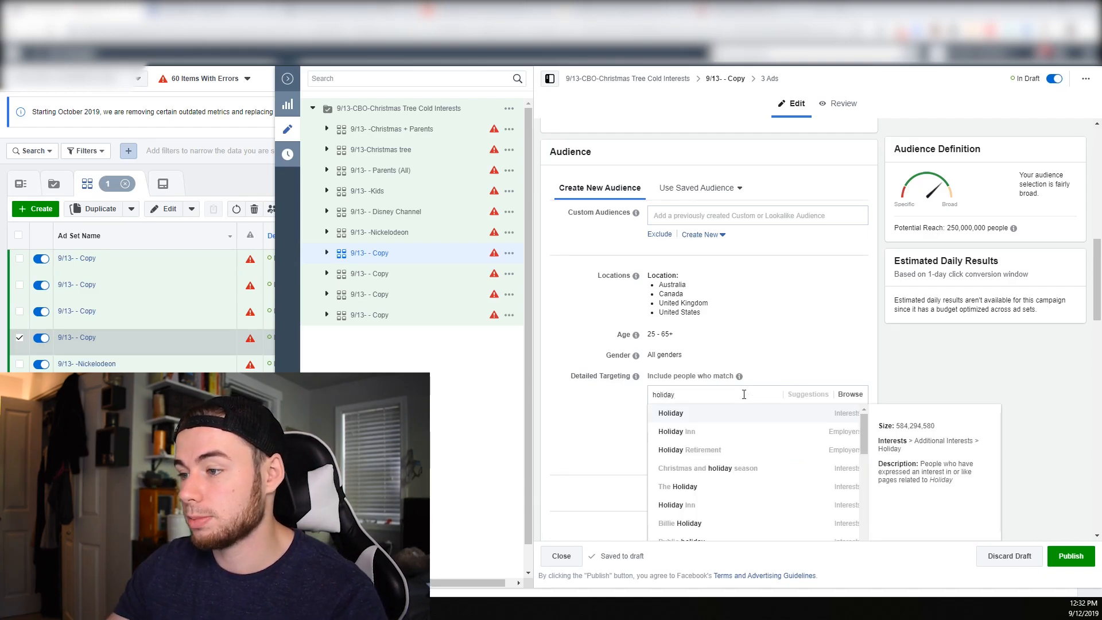
left_click(747, 413)
Narrow the Holiday audience with an additional targeting criterion found by searching for en
left_click(710, 401)
left_click(706, 417)
type("en")
left_click(706, 437)
Copy the Holiday interest's name and rename the ad set 9/13- - Holiday + ES
double_click(677, 357)
scroll(676, 360, "up", 15)
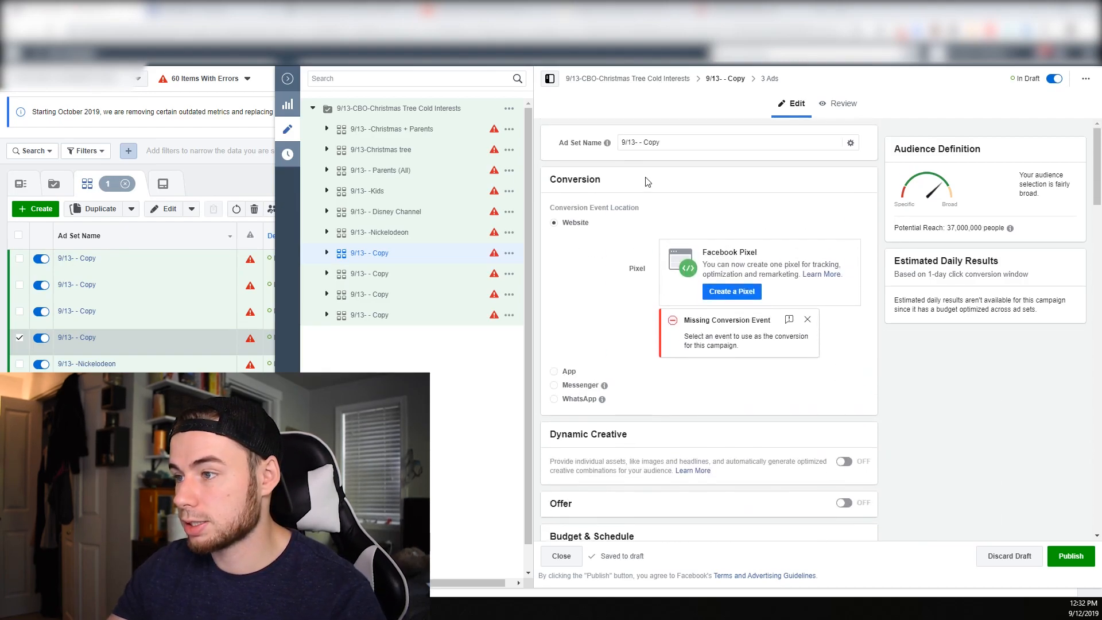
left_click(673, 143)
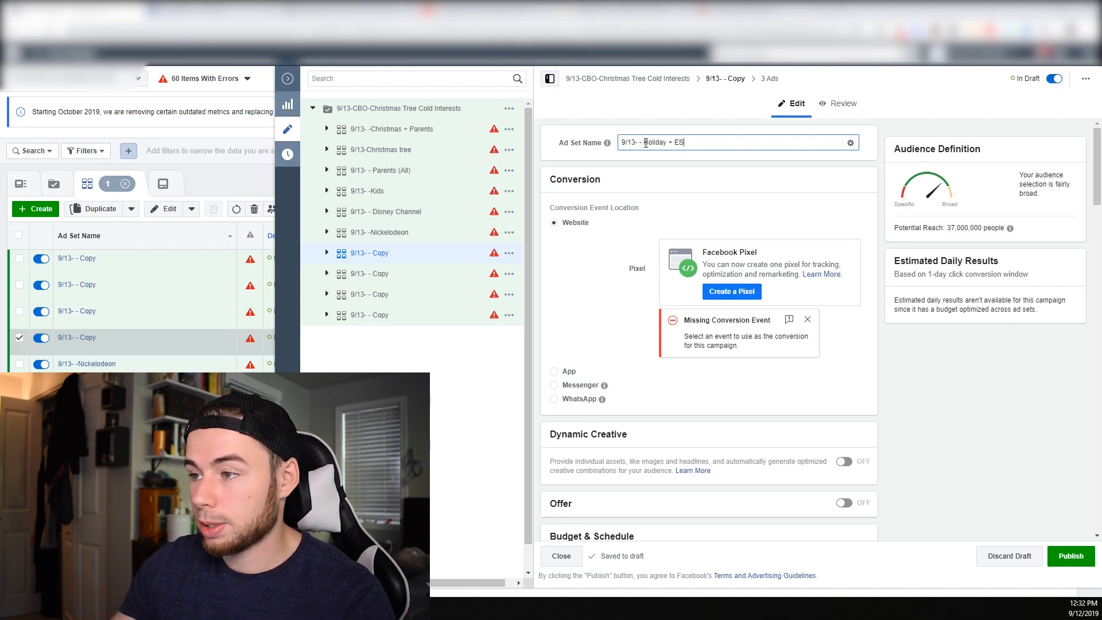
Open the detailed targeting of the ad set below 9/13- - Holiday + ES for editing and try a search for tr
left_click(396, 277)
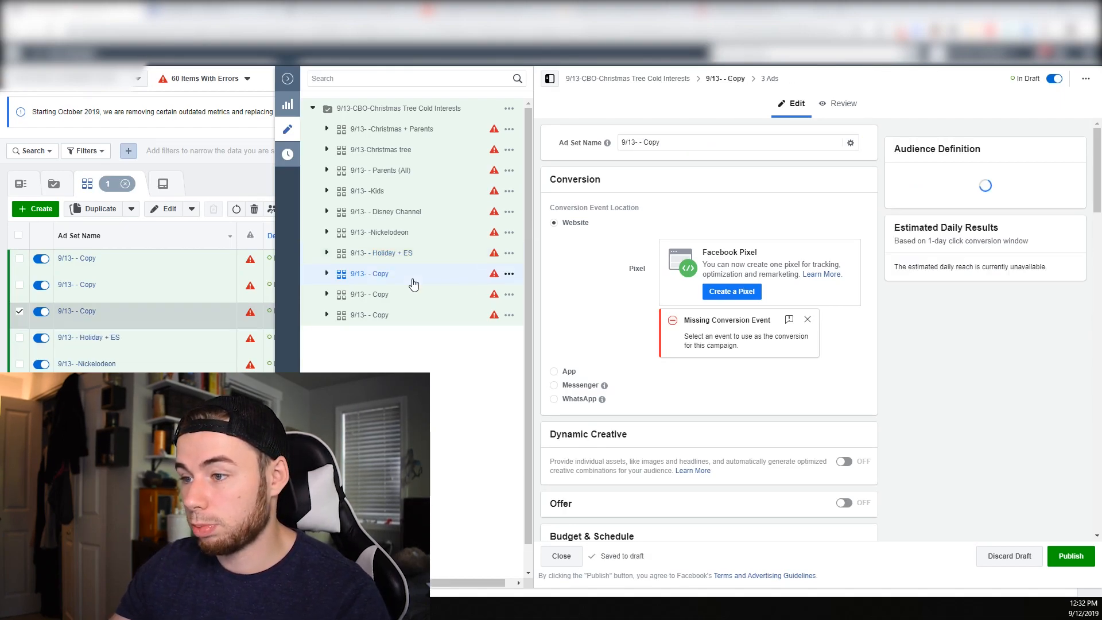
scroll(643, 336, "down", 4)
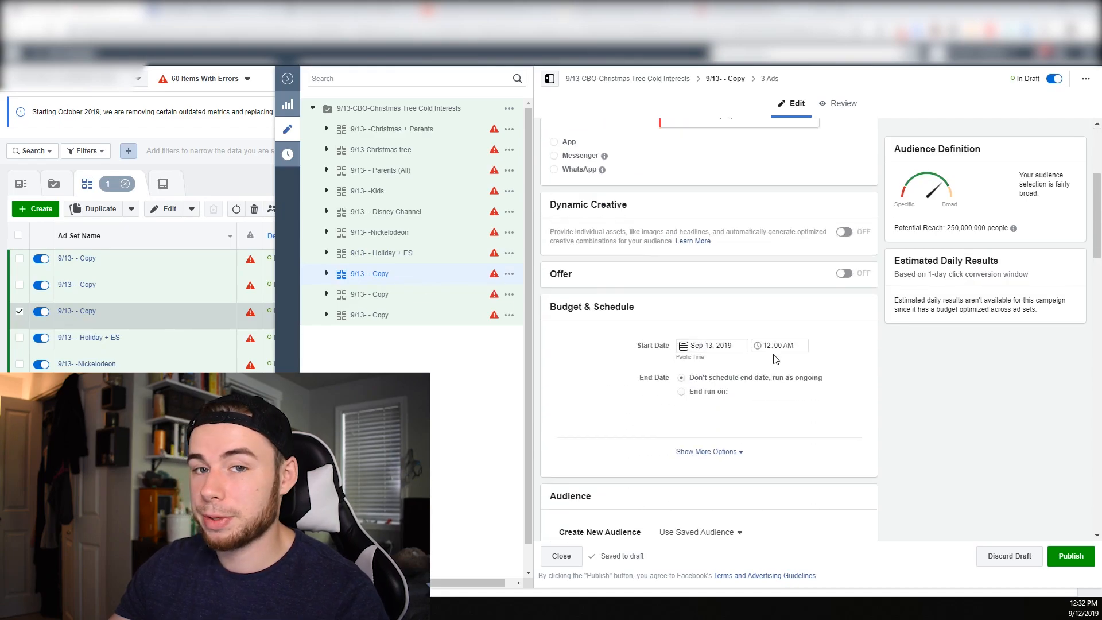
scroll(776, 361, "down", 3)
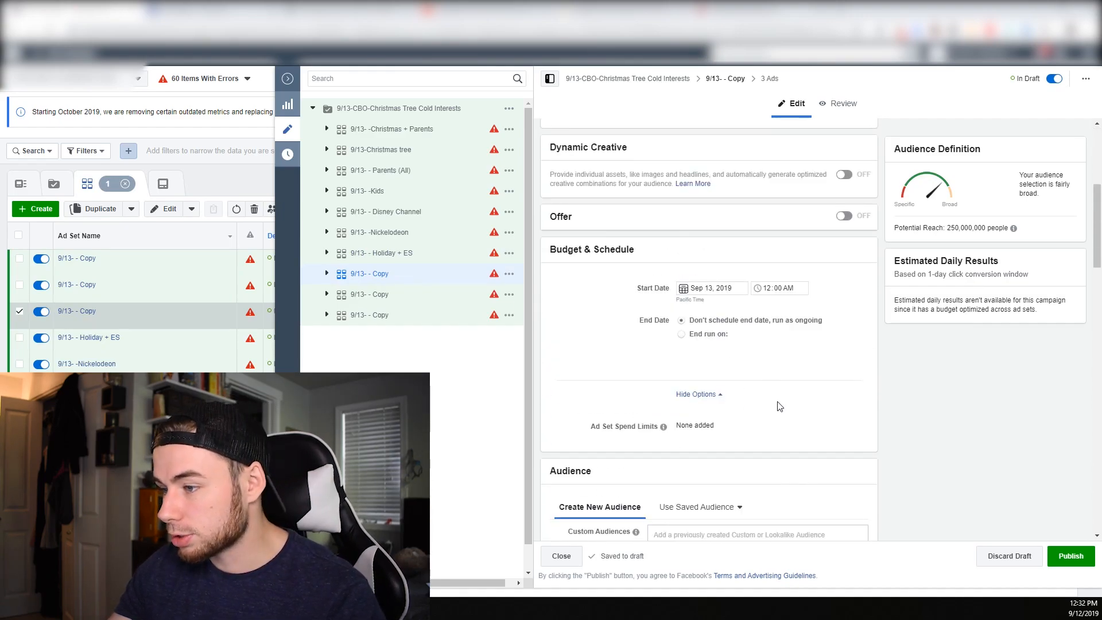
scroll(779, 407, "down", 5)
left_click(849, 409)
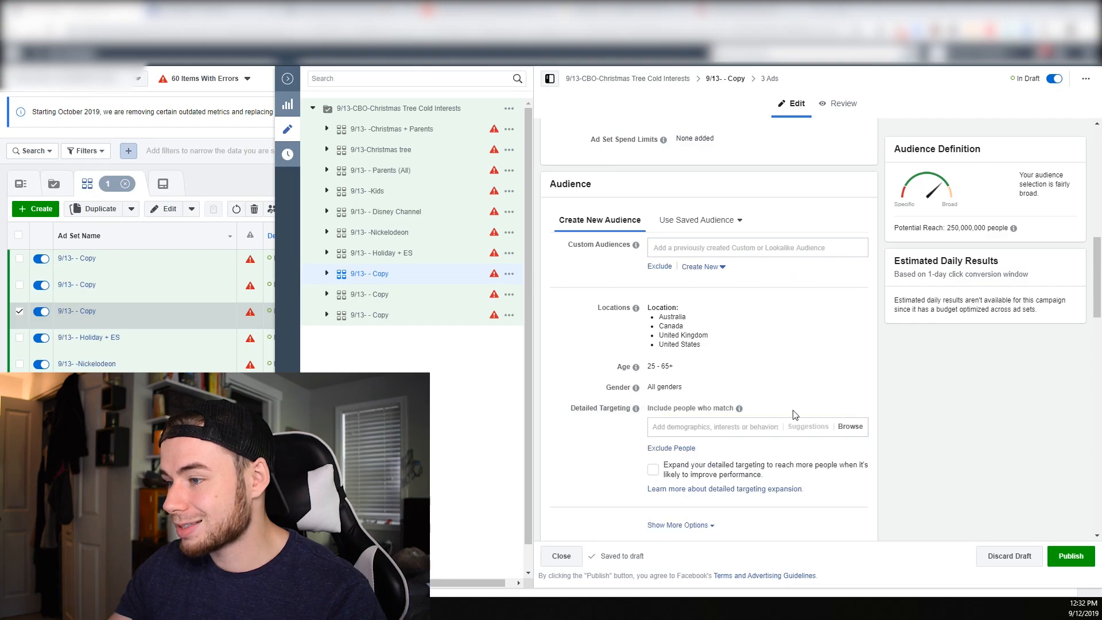
left_click(742, 427)
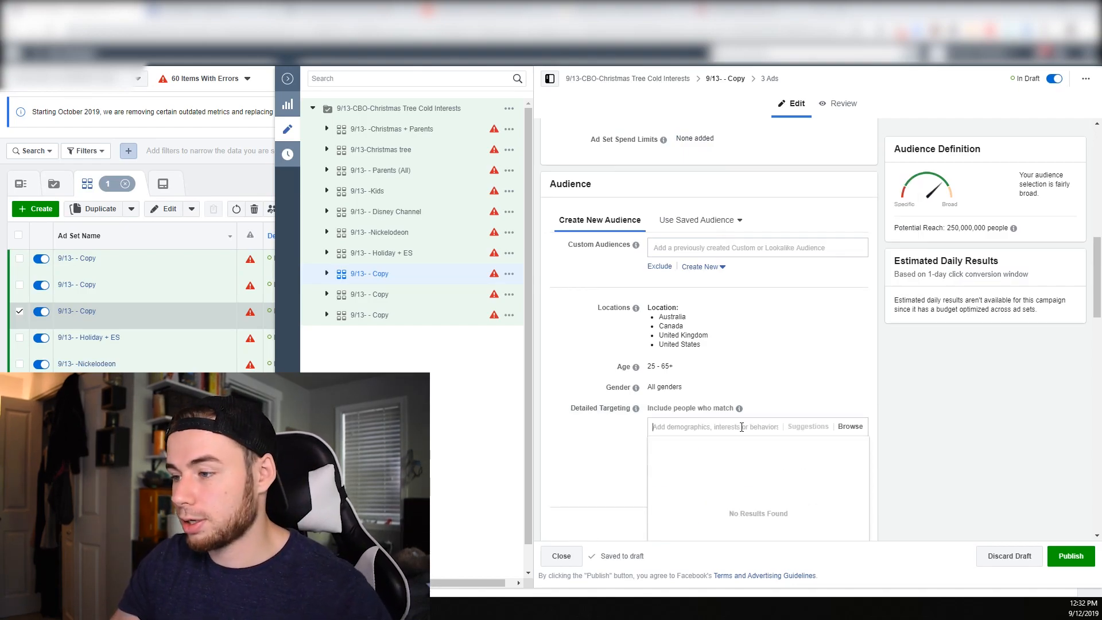
type("tr")
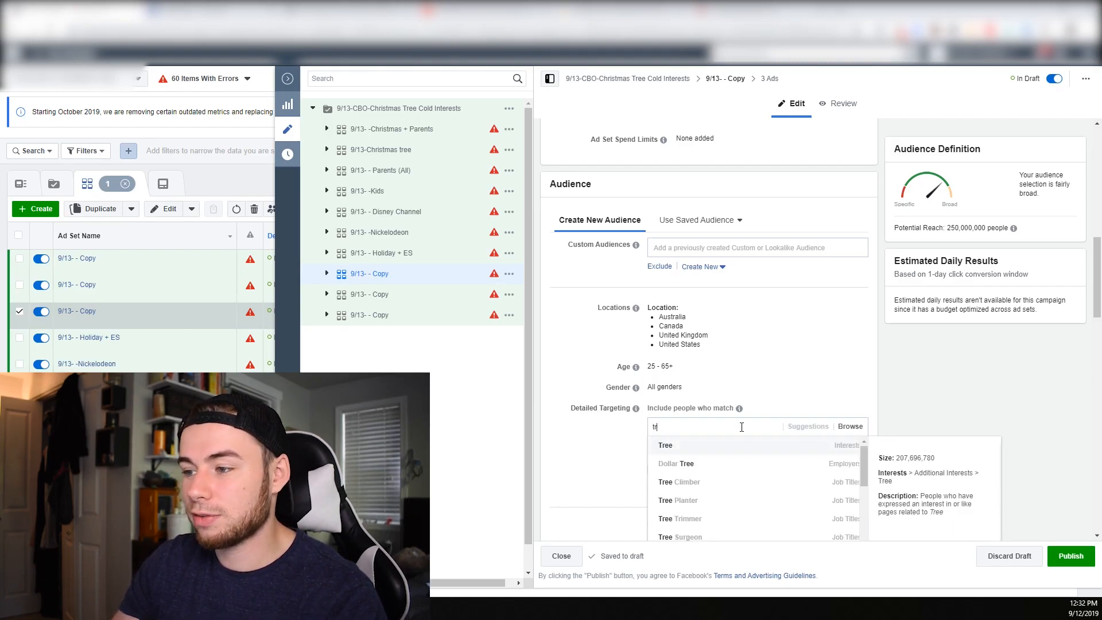
key("BackSpace")
key("BackSpace")
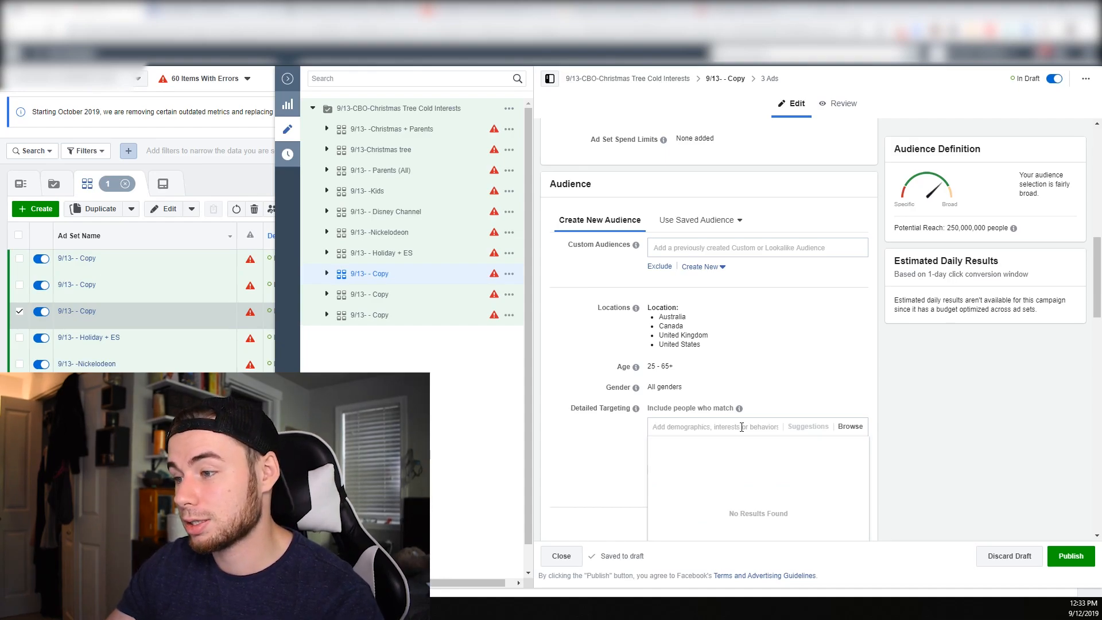
Search the detailed targeting for daytime, and add the TV interest
type("daytime")
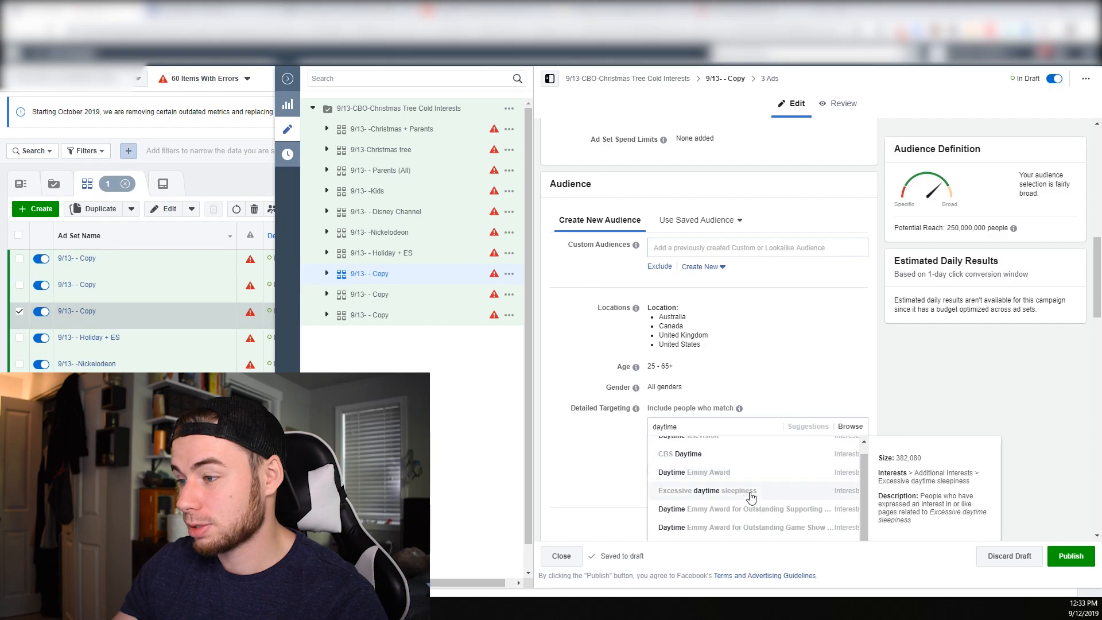
scroll(613, 368, "down", 1)
left_click(614, 369)
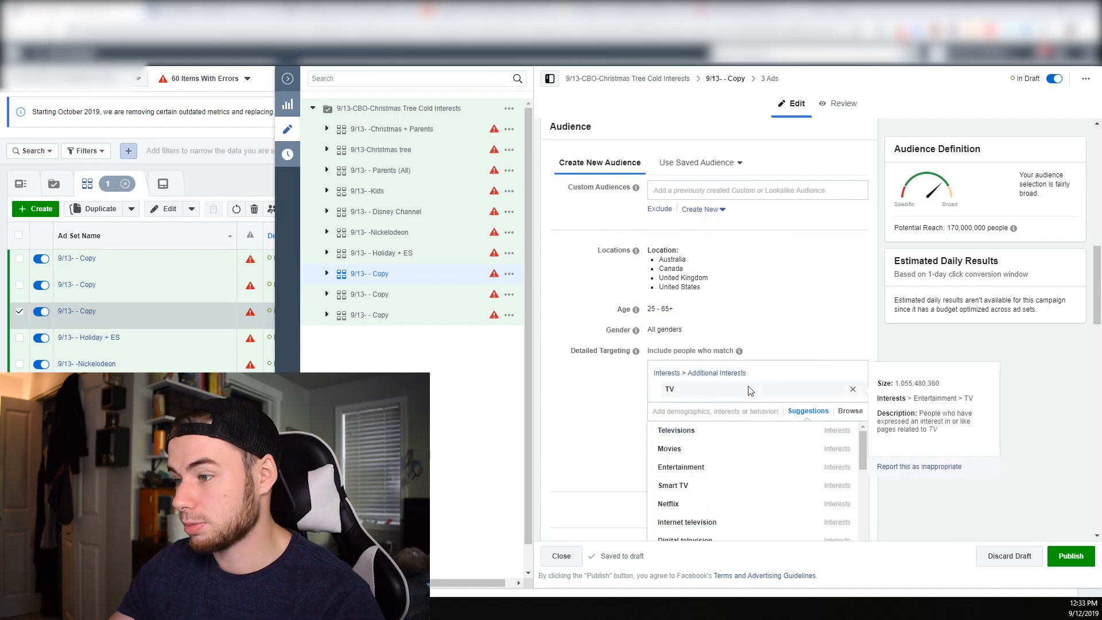
Add the suggested TV reality shows interest and remove the TV interest from the detailed targeting
scroll(620, 439, "down", 1)
scroll(699, 462, "down", 1)
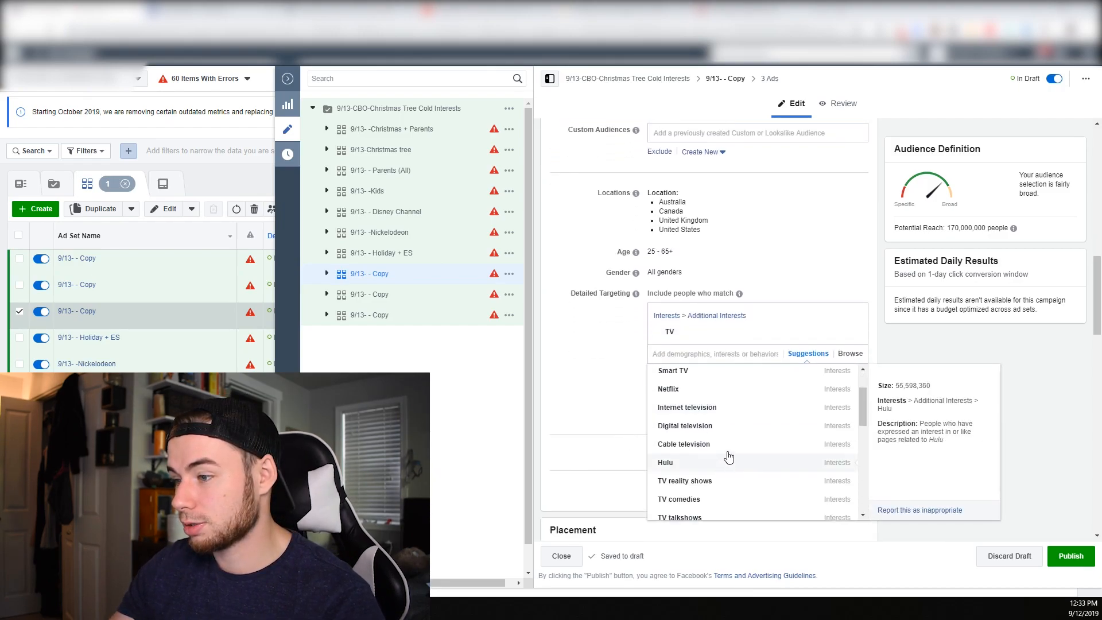
scroll(709, 460, "down", 1)
left_click(710, 423)
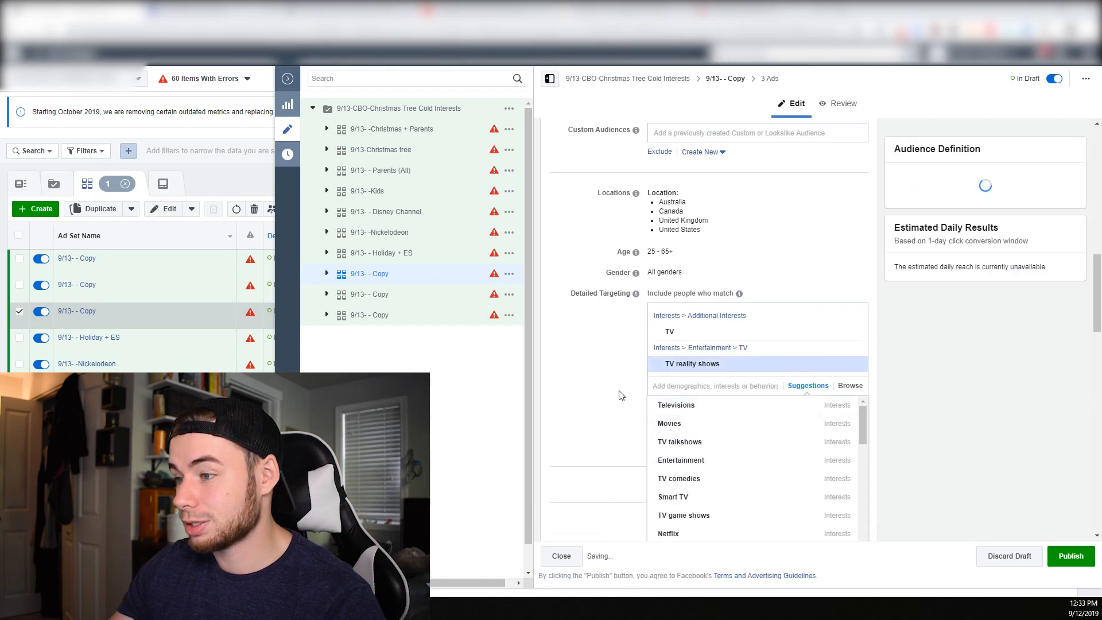
left_click(853, 334)
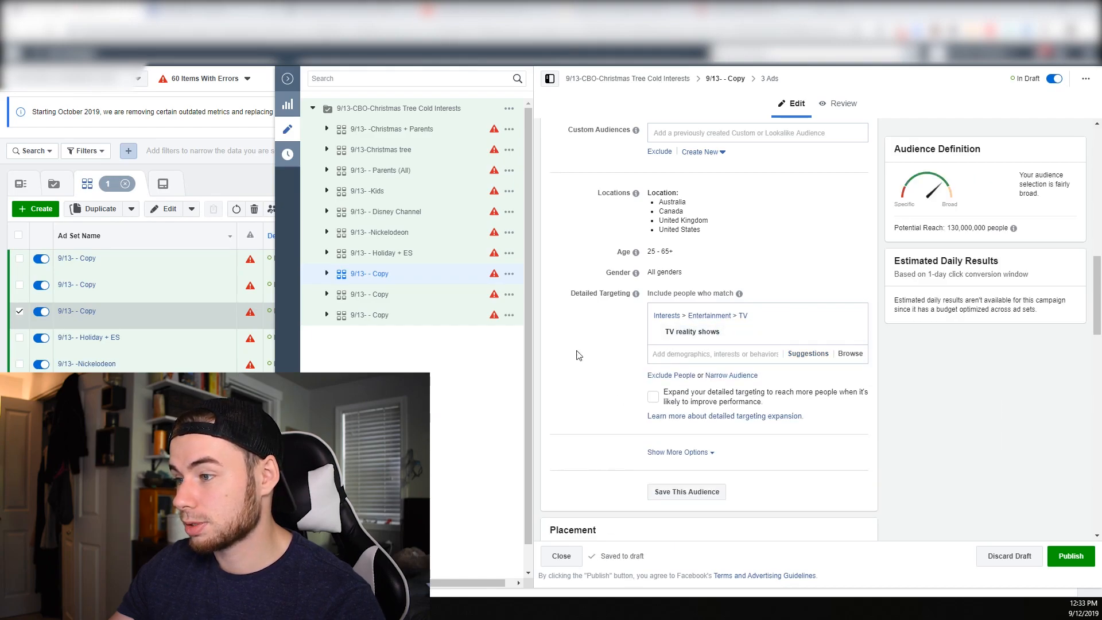
Narrow the TV reality shows audience with Engaged Shoppers and rename the ad set 9/13- -TV reality shows + Es
left_click(716, 376)
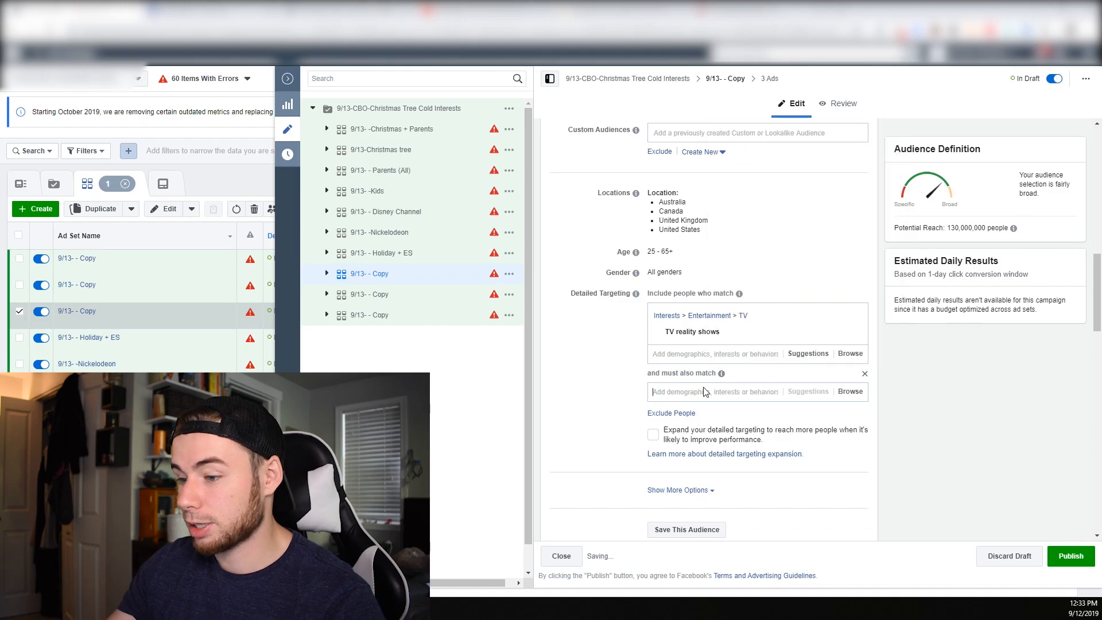
type("enghag")
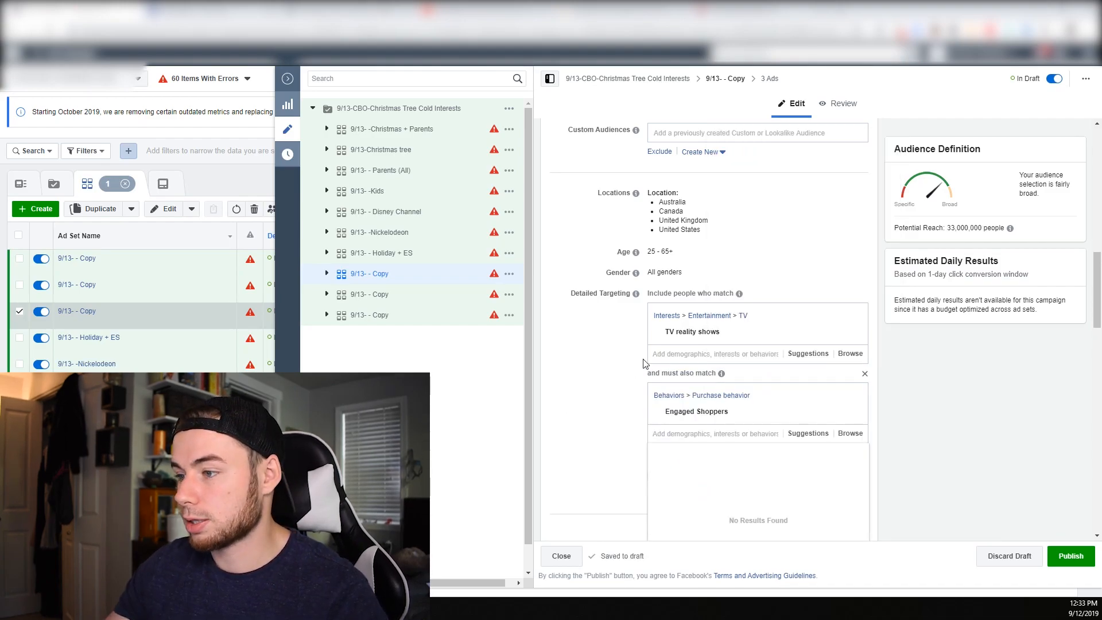
triple_click(696, 334)
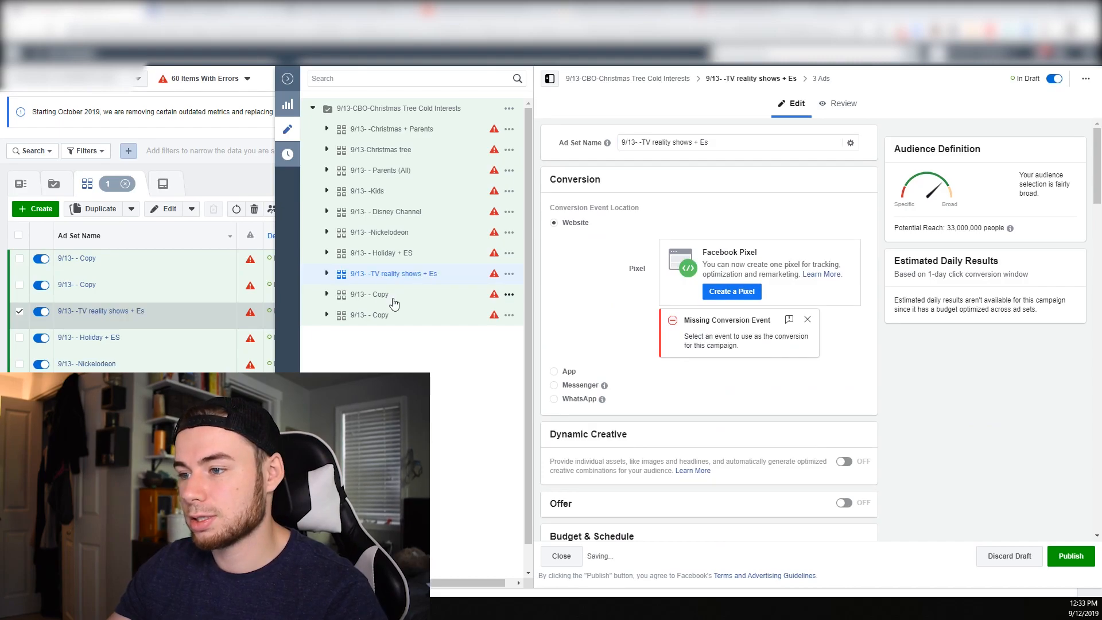
Search the detailed targeting of the ad set below 9/13- -TV reality shows + Es for news and add the Newspapers interest
left_click(393, 299)
scroll(716, 373, "down", 6)
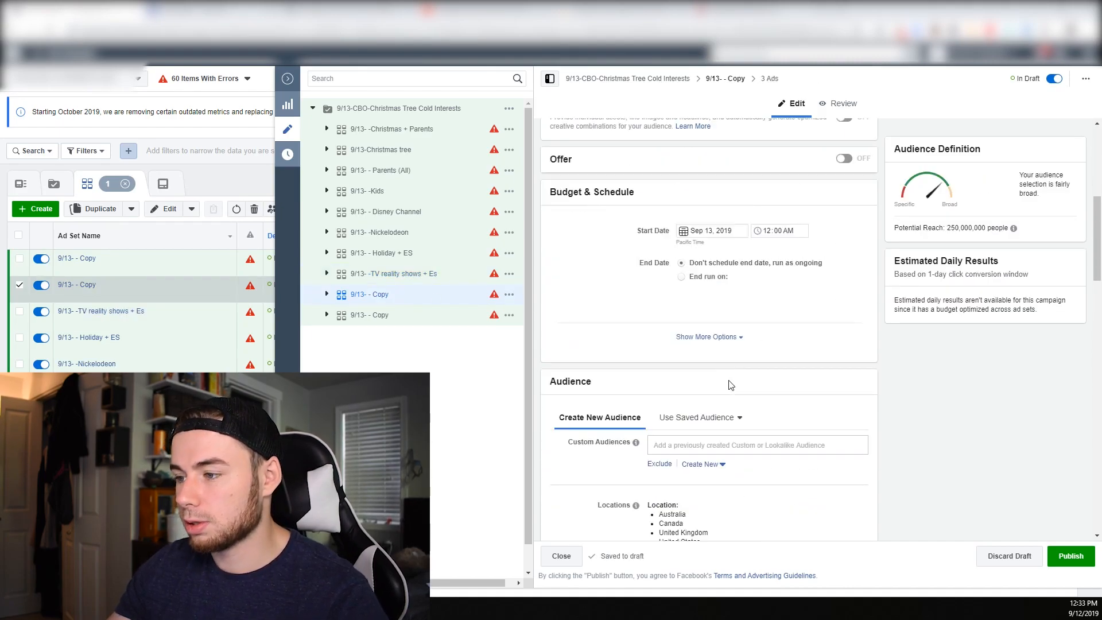
scroll(731, 385, "down", 7)
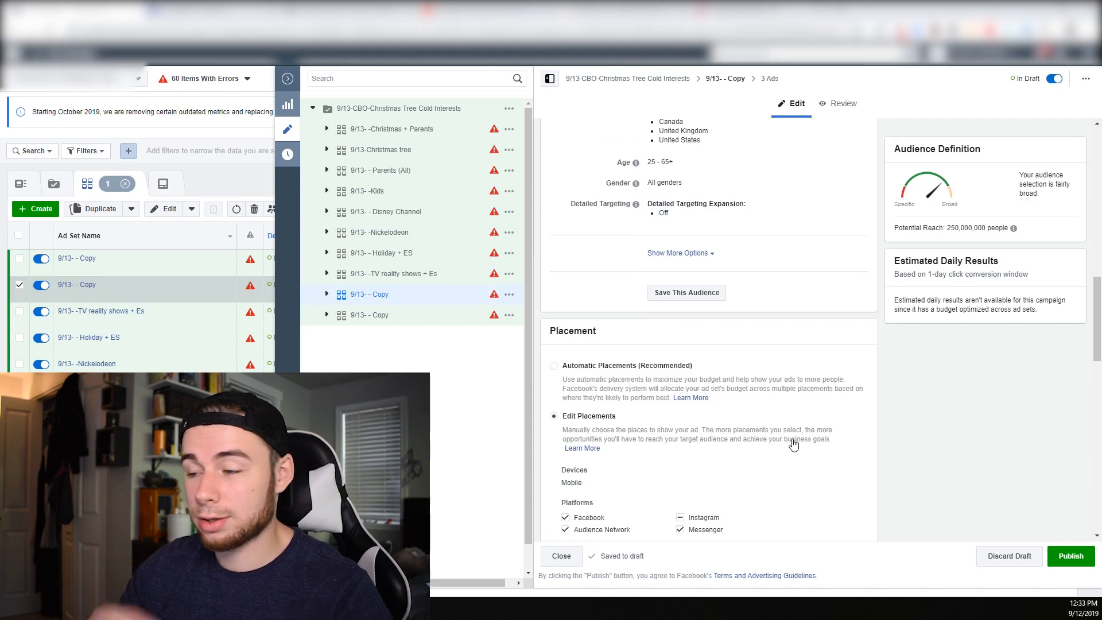
scroll(794, 442, "up", 4)
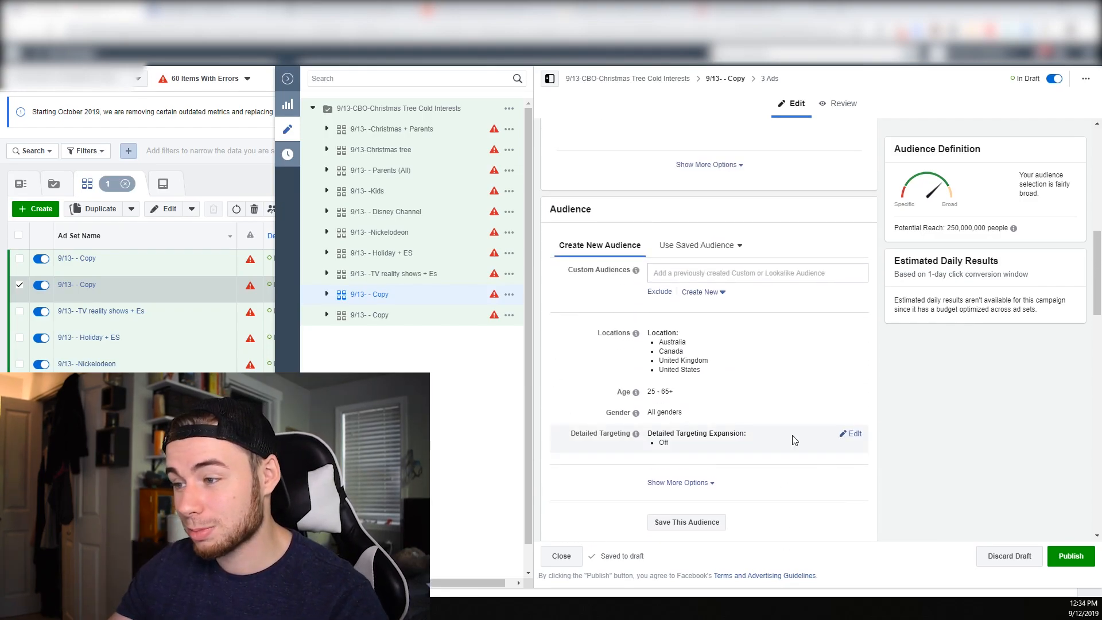
left_click(851, 434)
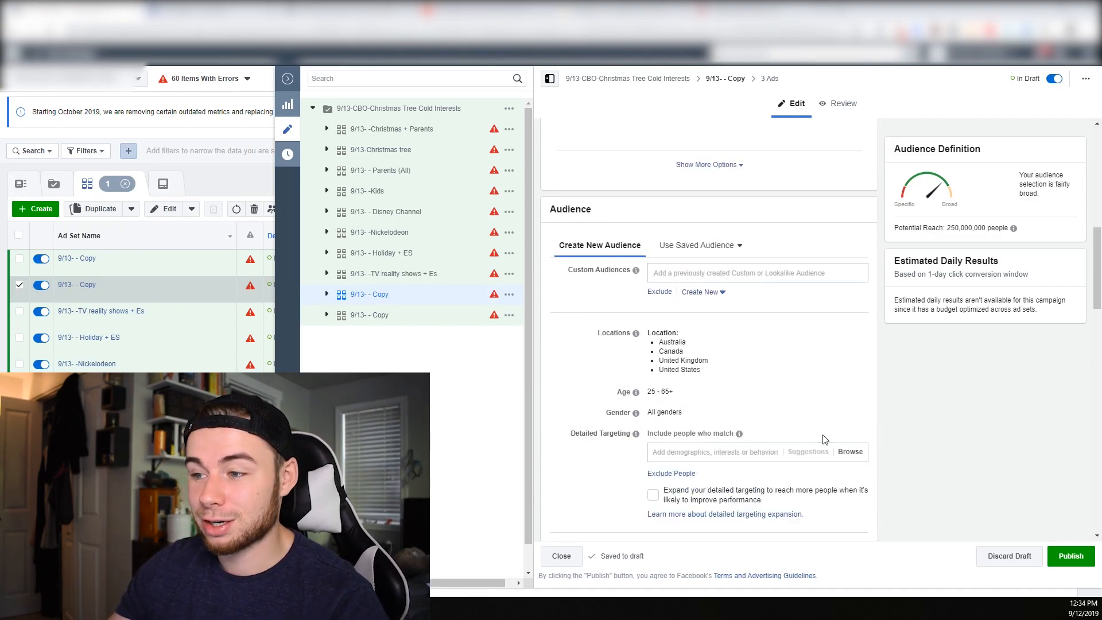
left_click(690, 452)
type("news")
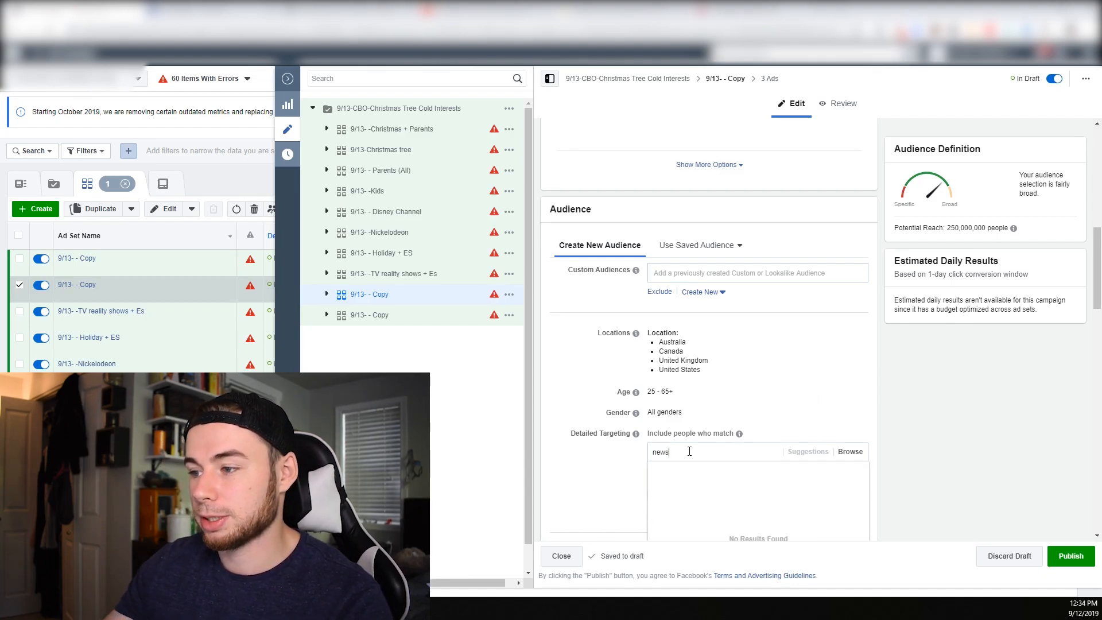
scroll(617, 546, "down", 1)
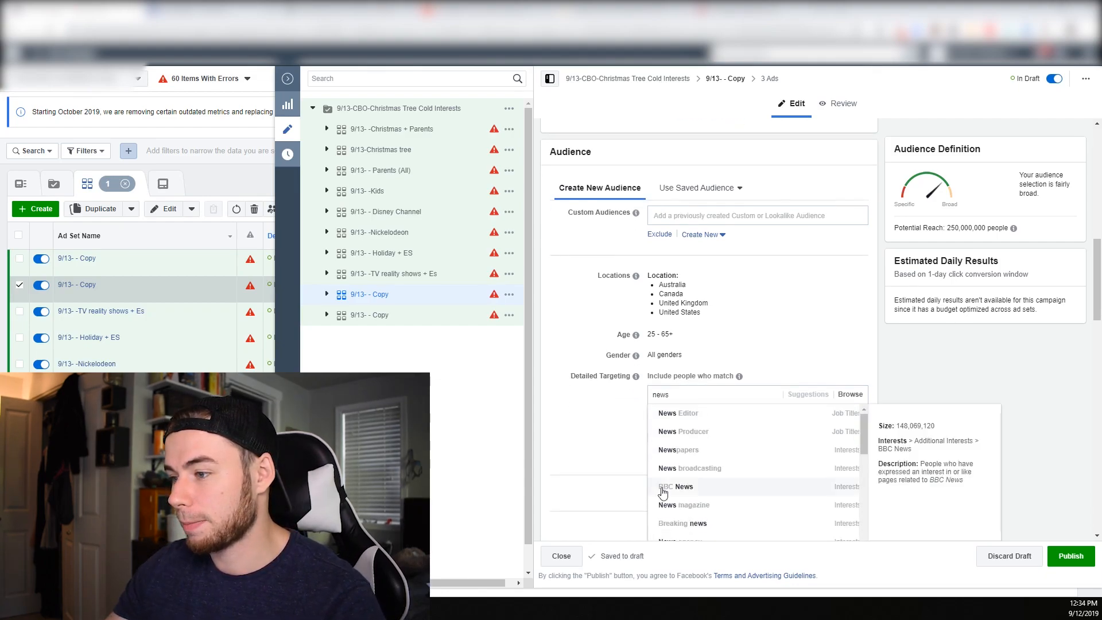
left_click(679, 451)
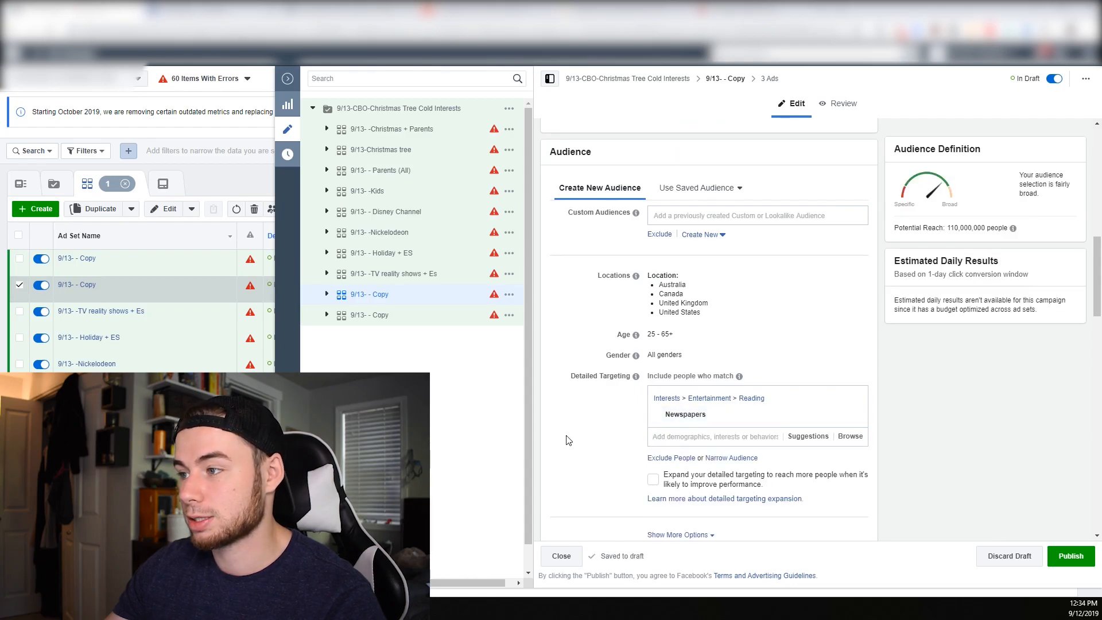
Narrow the Newspapers audience with Engaged Shoppers and rename the ad set 9/13- -Newspapers + ES
left_click(732, 458)
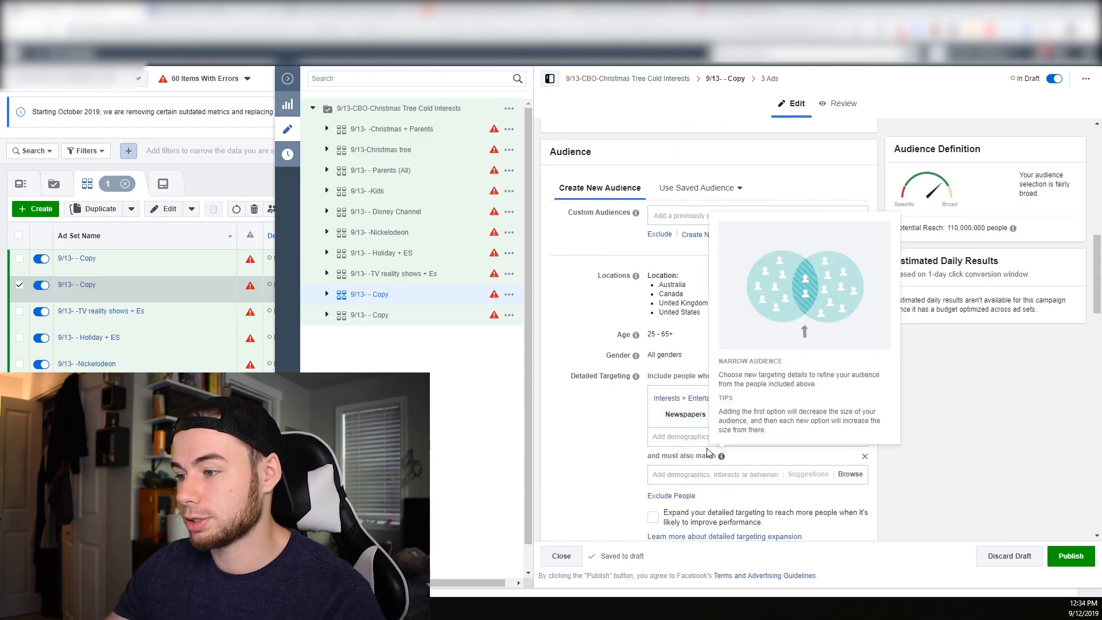
type("engag")
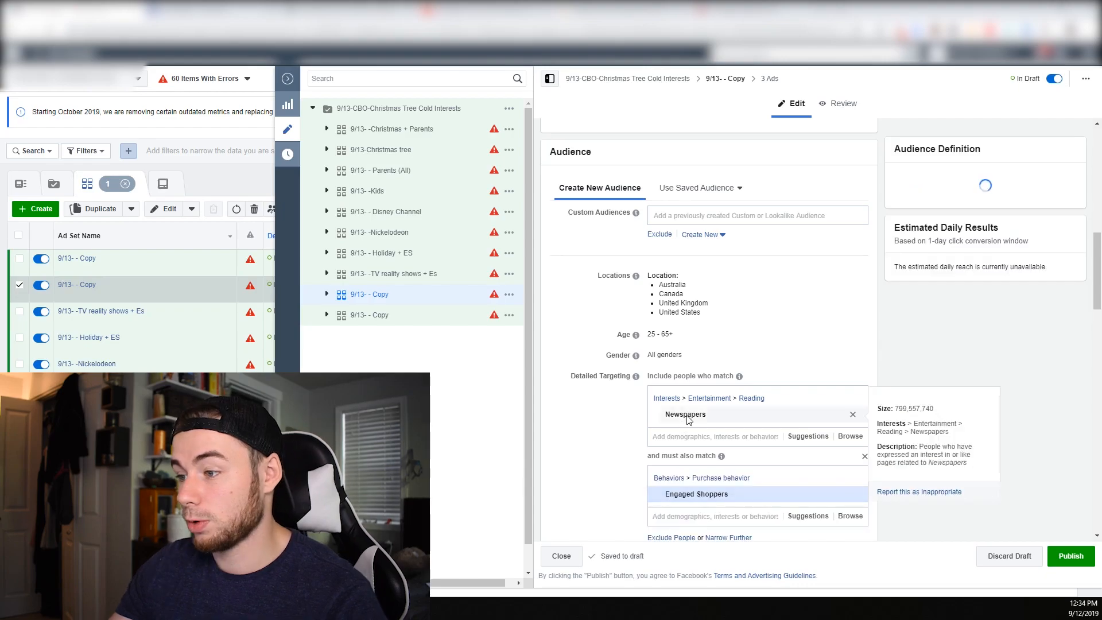
double_click(689, 419)
scroll(683, 402, "up", 10)
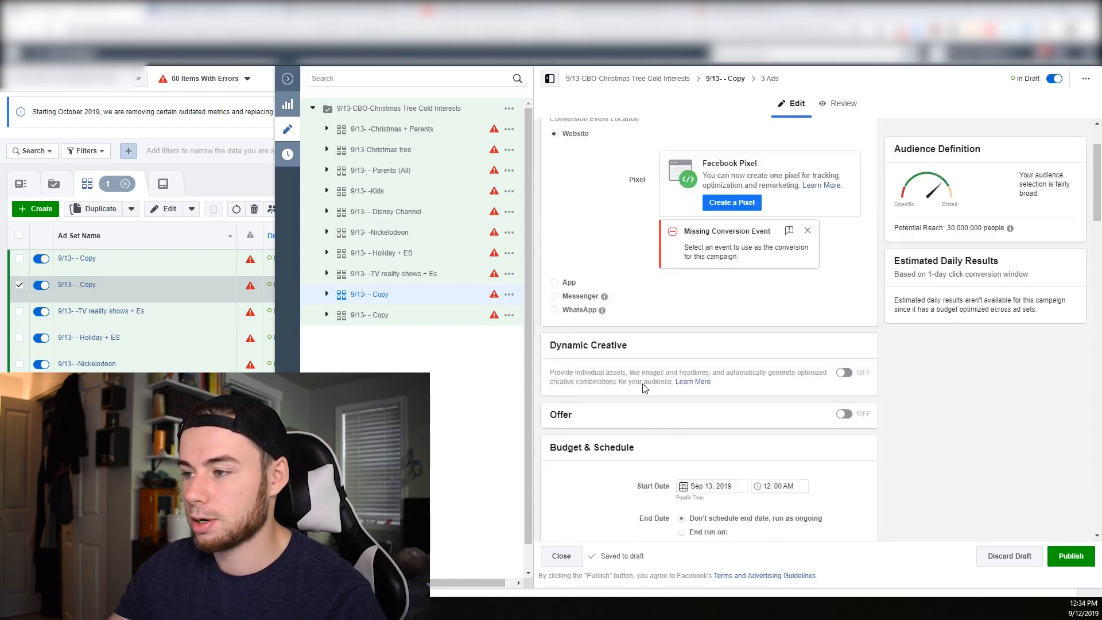
left_click_drag(662, 143, 651, 145)
key("ctrl+v")
type("+ ES")
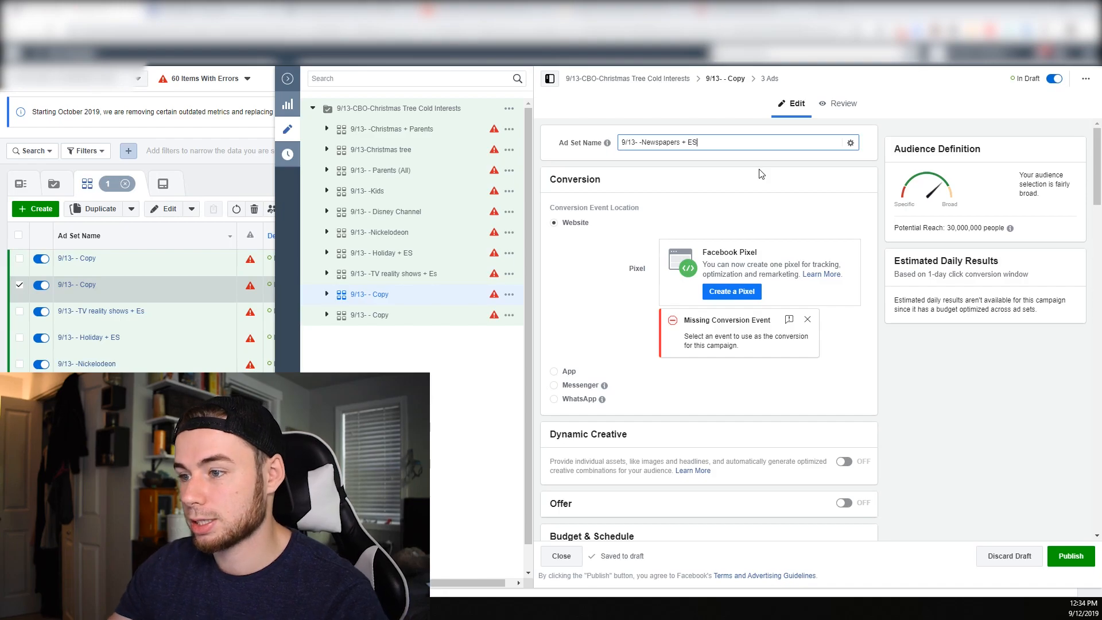
Search the detailed targeting of the last ad set for christmas and add the Christmas interest
left_click(423, 321)
scroll(702, 446, "down", 7)
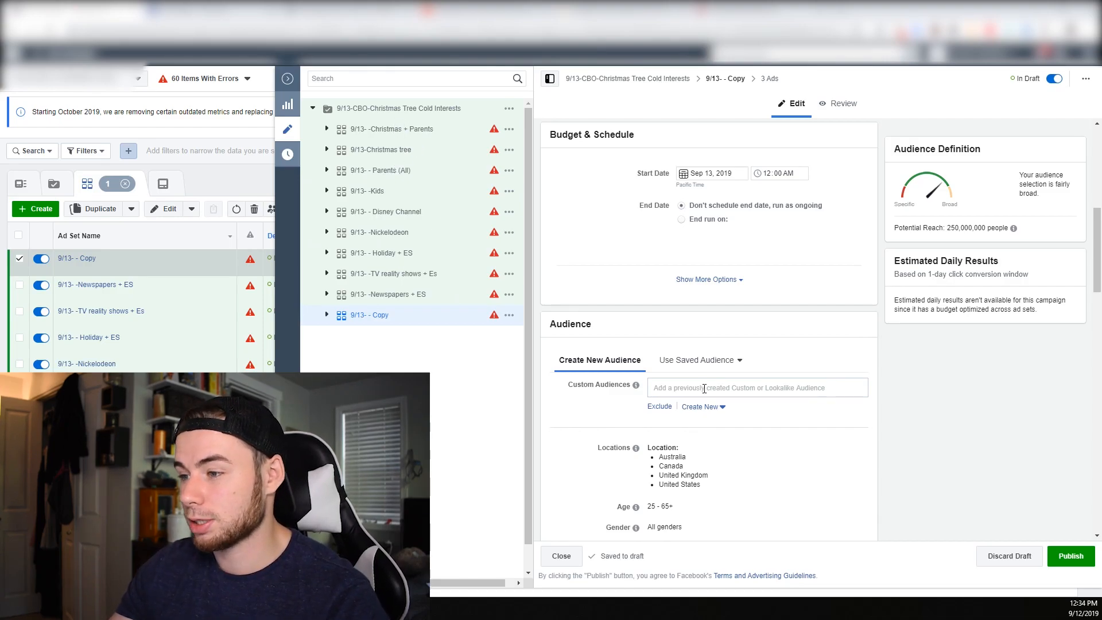
scroll(741, 411, "down", 5)
left_click(855, 262)
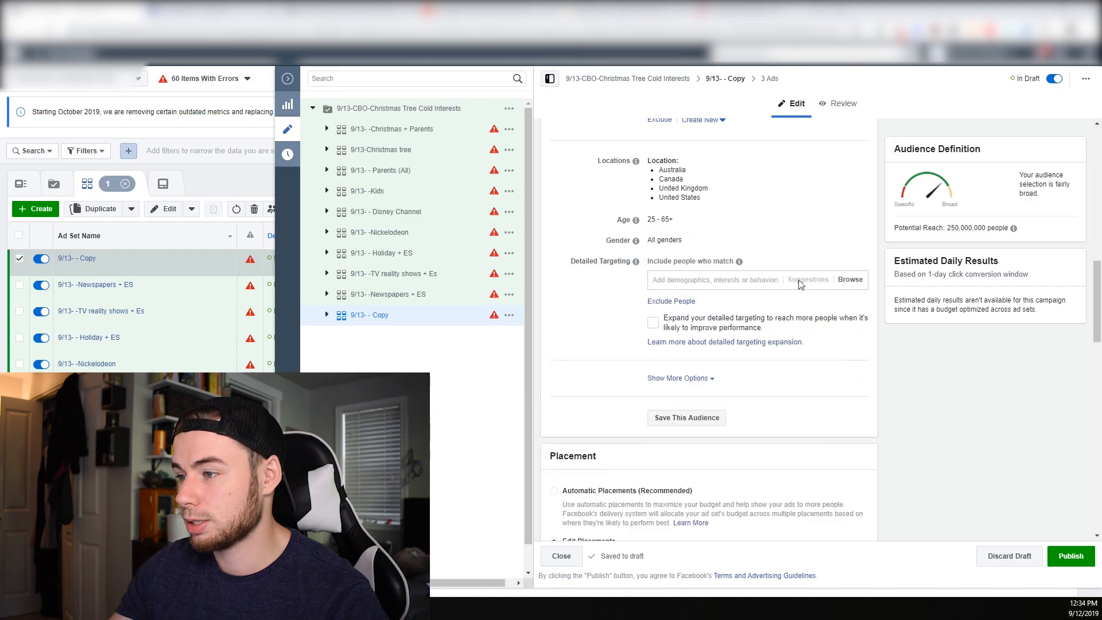
type("christmas")
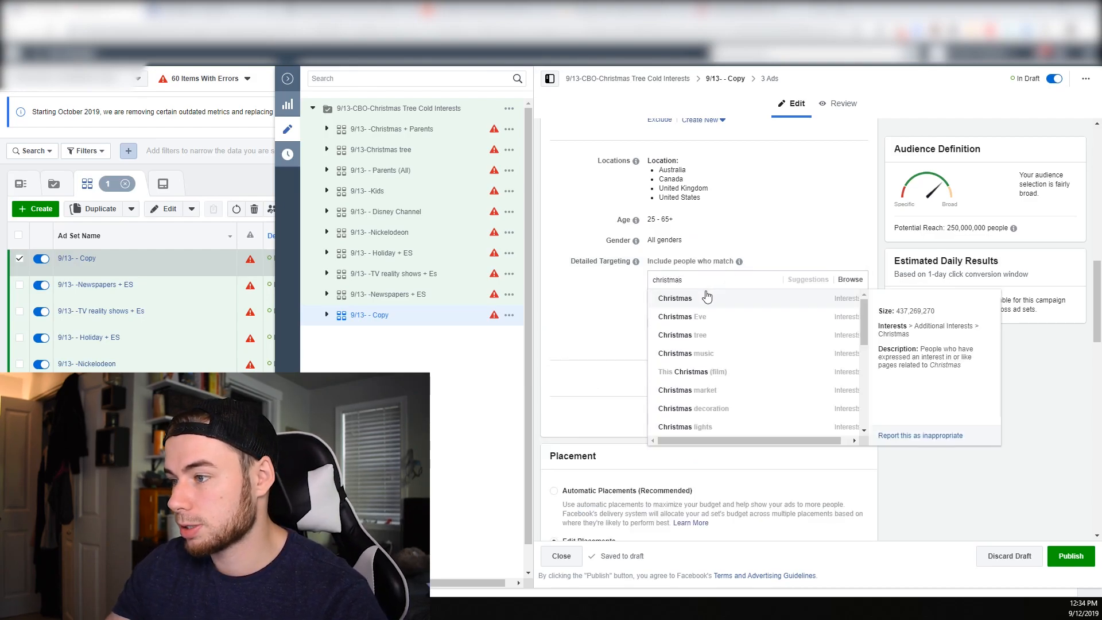
left_click(708, 293)
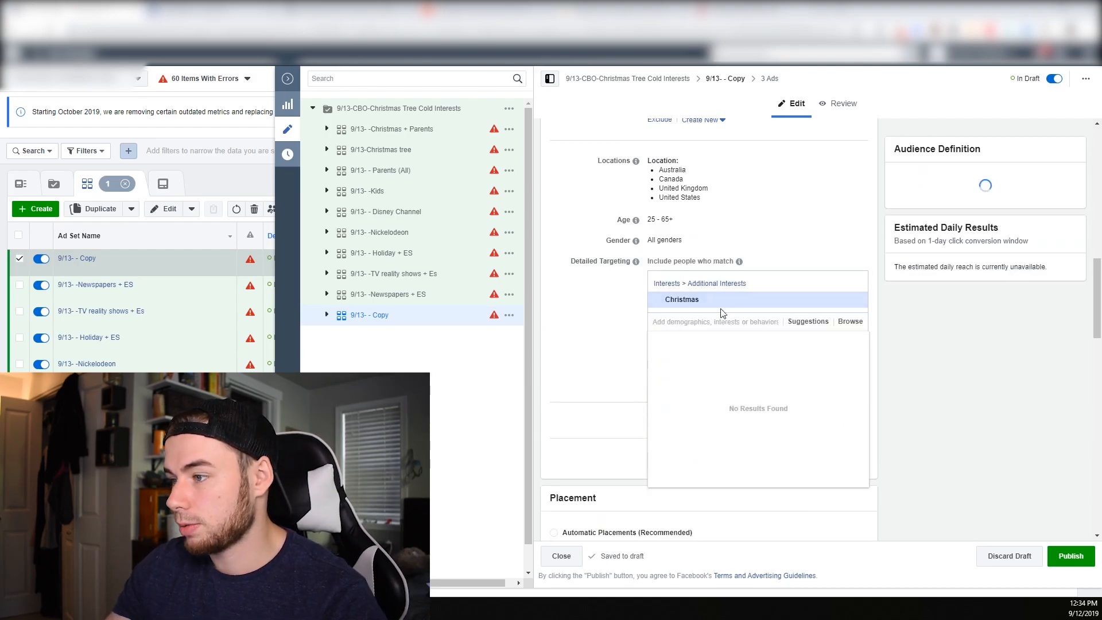
Add Christmas decoration from the suggested interests and remove the Christmas interest
left_click(810, 325)
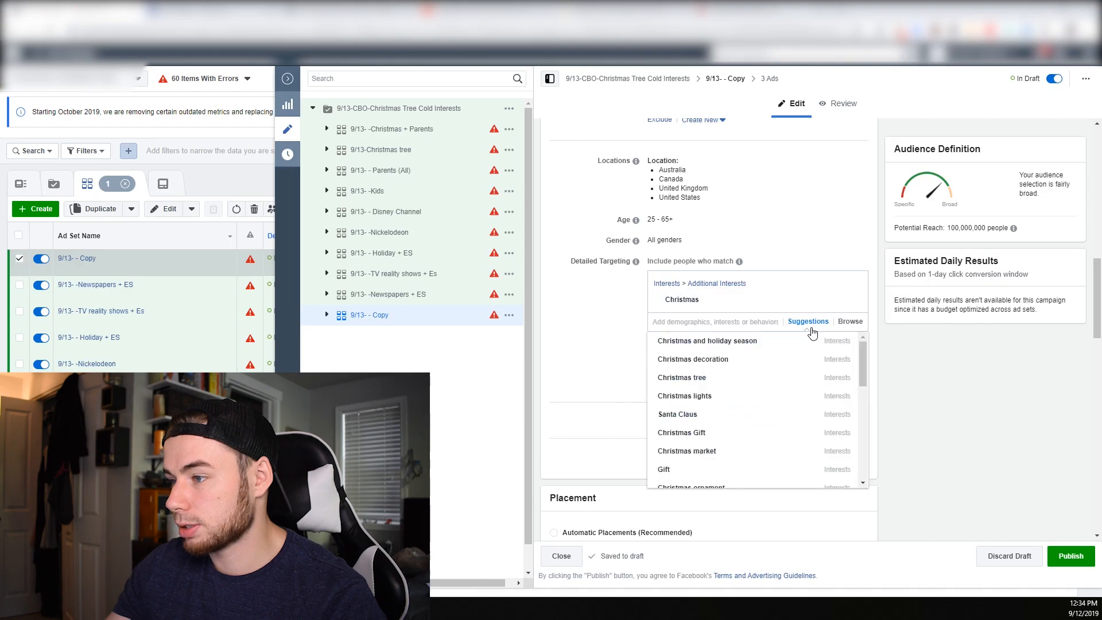
left_click(744, 361)
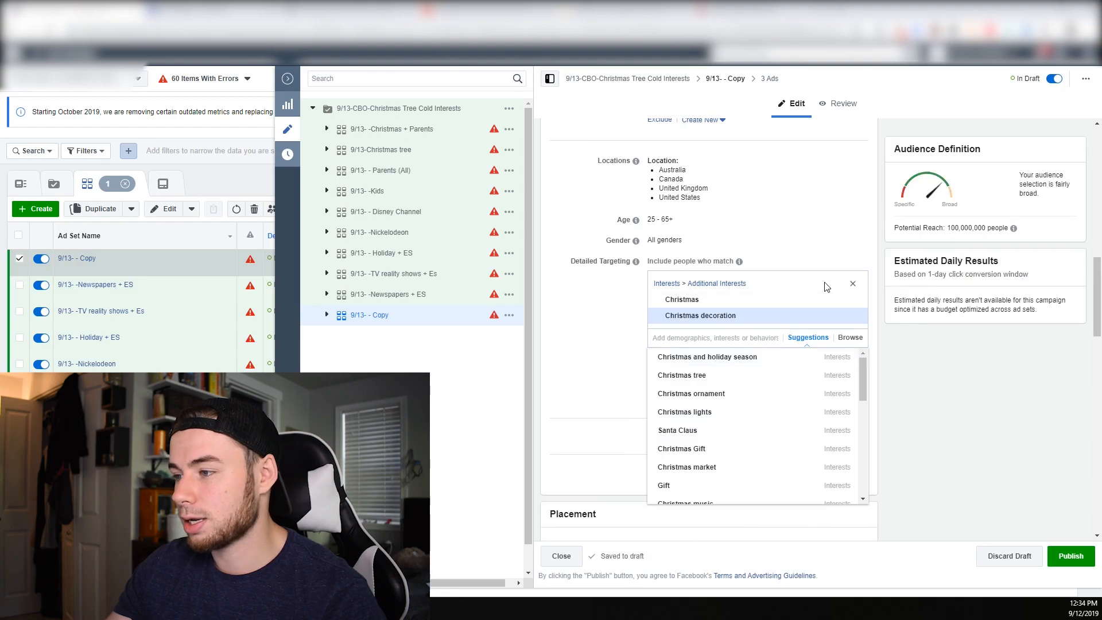
left_click(853, 303)
left_click(624, 308)
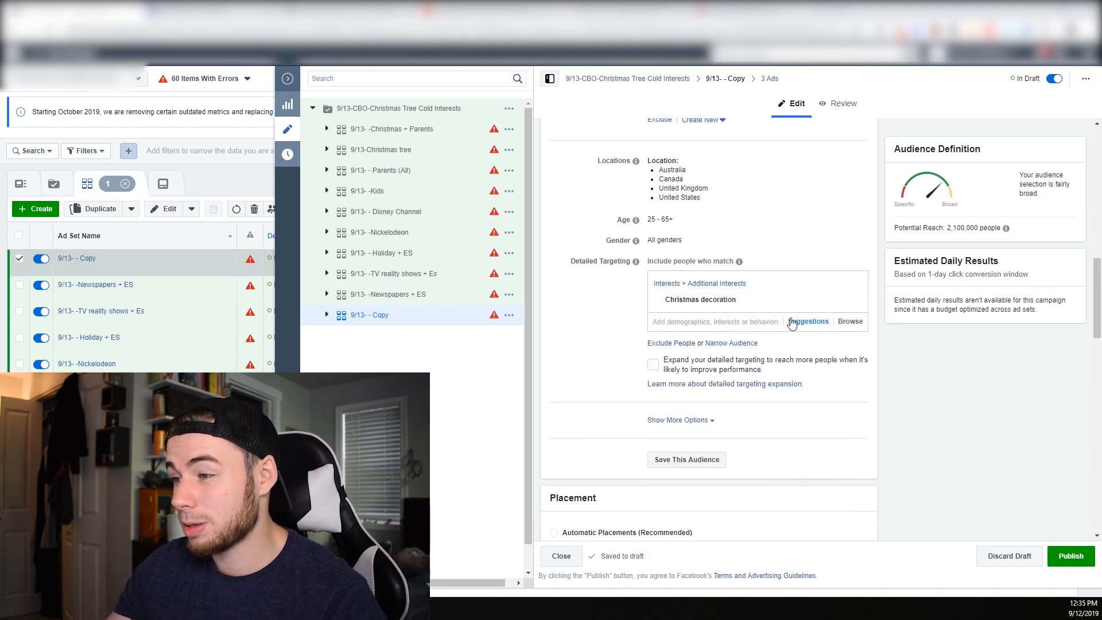
Search the detailed targeting for christmas, add Christmas to get suggestions, and replace it with the suggested Christmas ornament interest
type("christ")
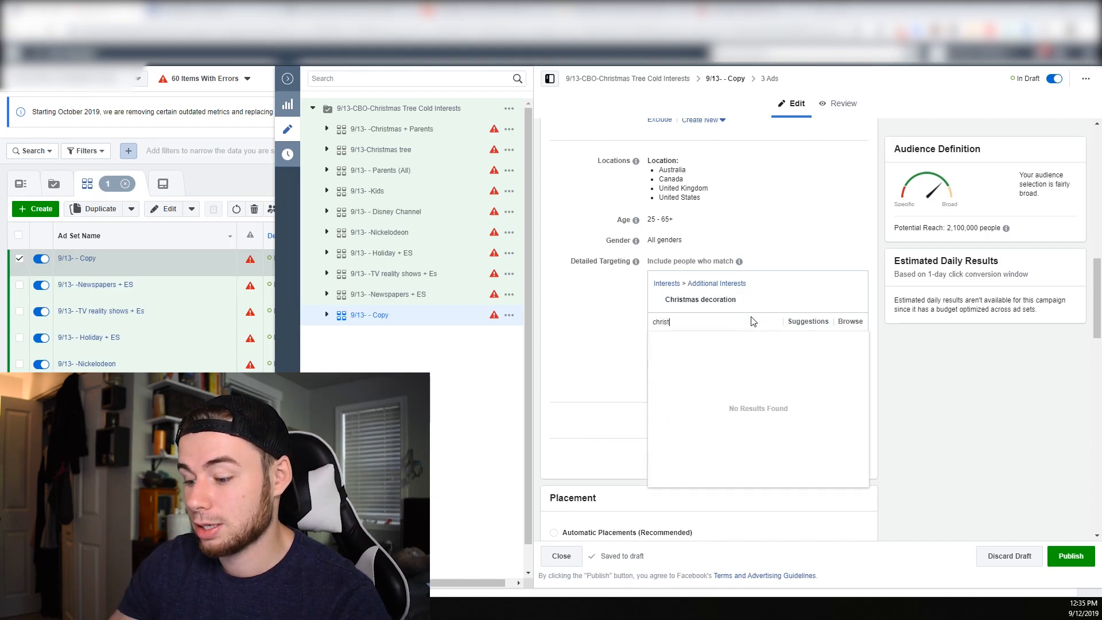
type("mas")
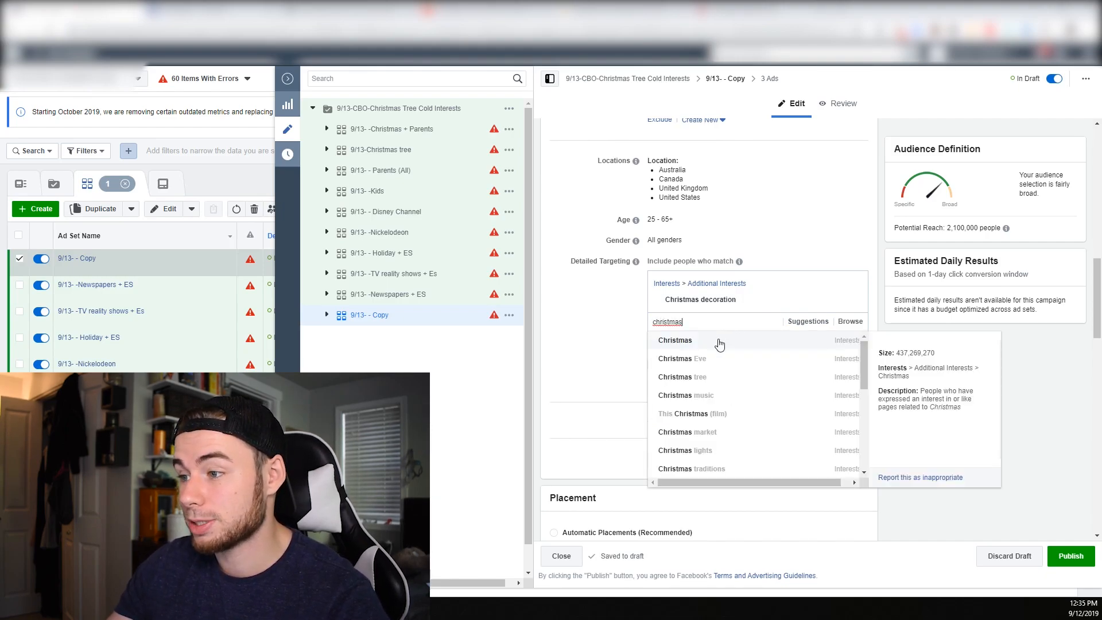
left_click(718, 343)
left_click(810, 339)
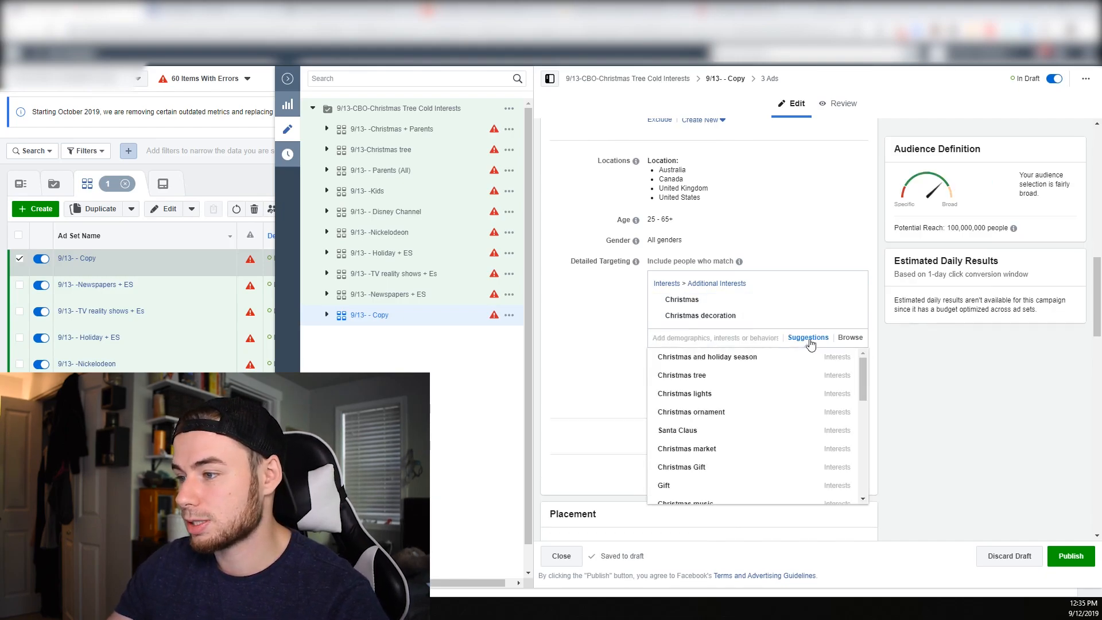
left_click(718, 413)
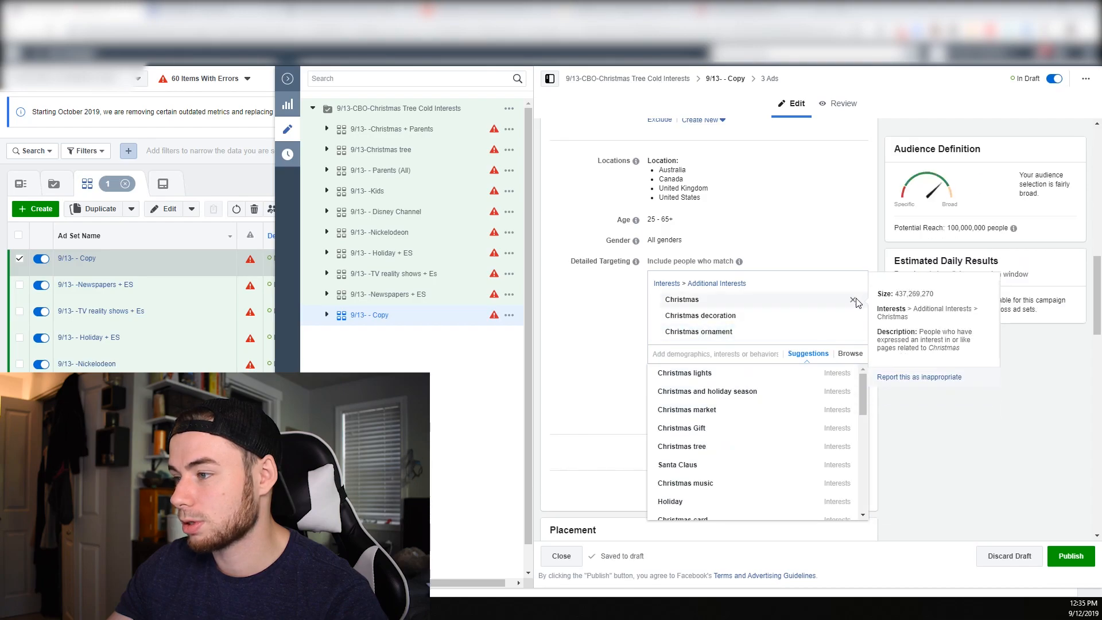
left_click(854, 300)
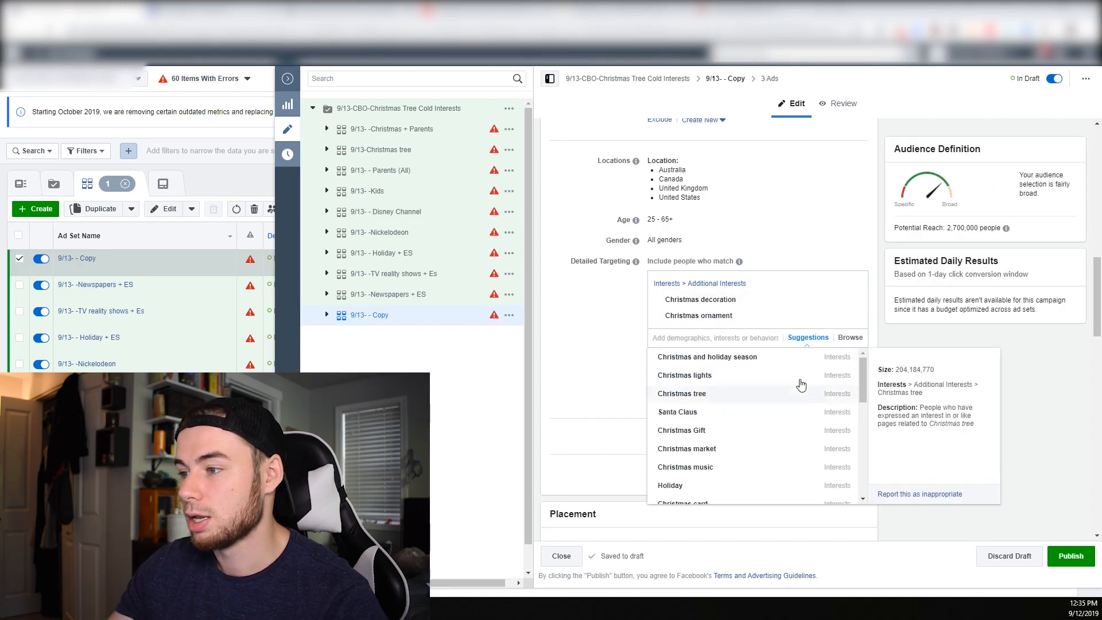
Add Christmas card and A Christmas Carol to the detailed targeting from the suggested interests
scroll(721, 488, "down", 1)
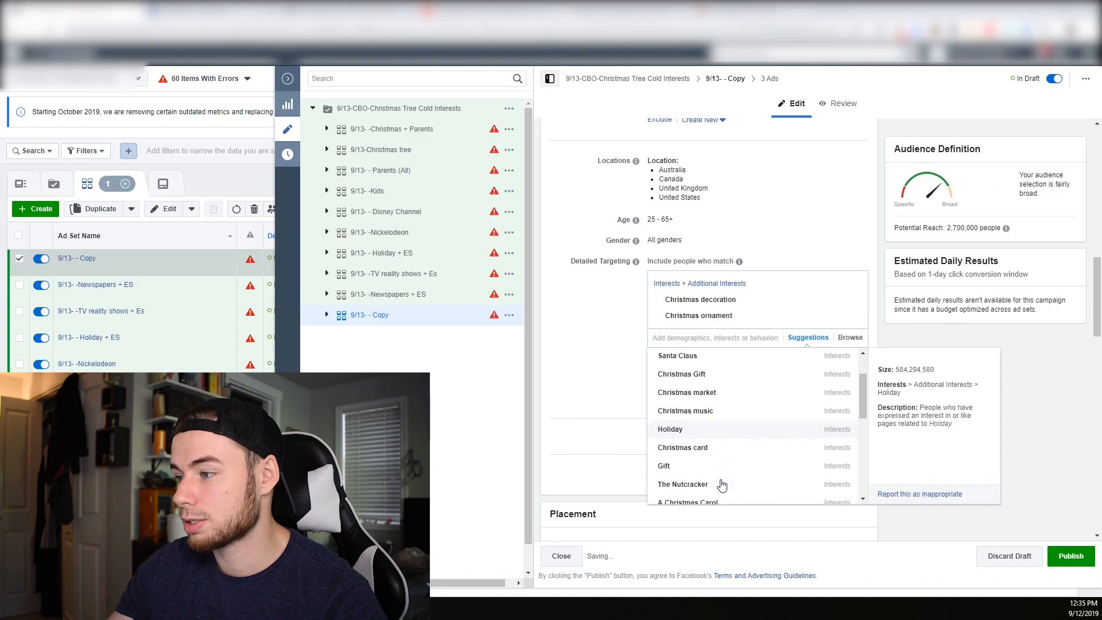
left_click(724, 454)
left_click(812, 355)
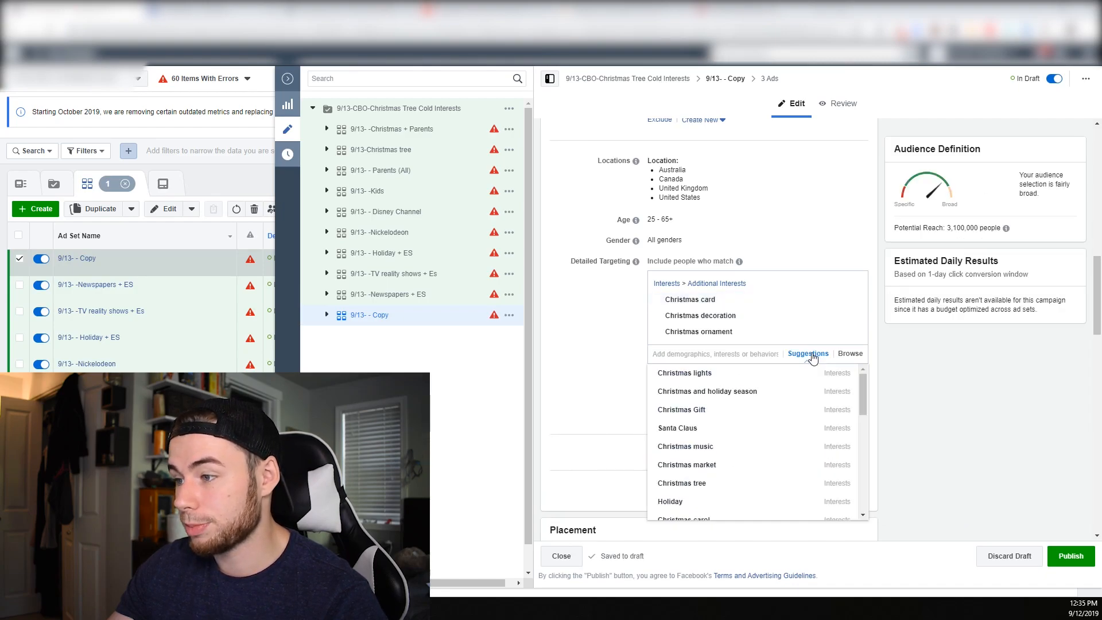
scroll(725, 454, "down", 2)
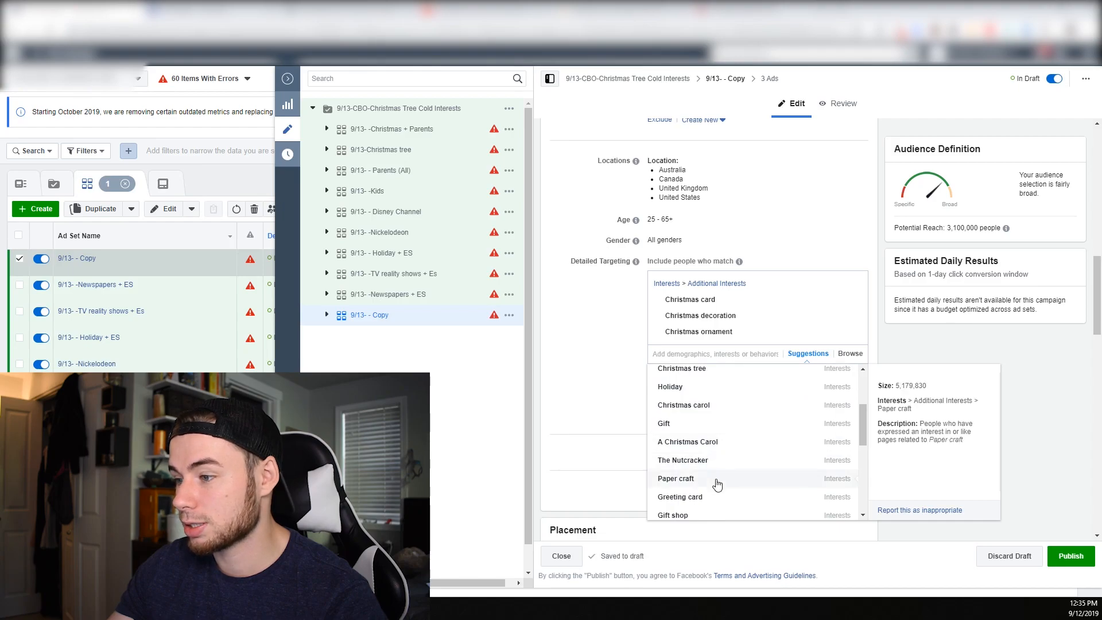
left_click(735, 447)
Add It's a Wonderful Life and National Lampoon's Christmas Vacation from the suggested interests and close the suggestions
scroll(731, 465, "down", 1)
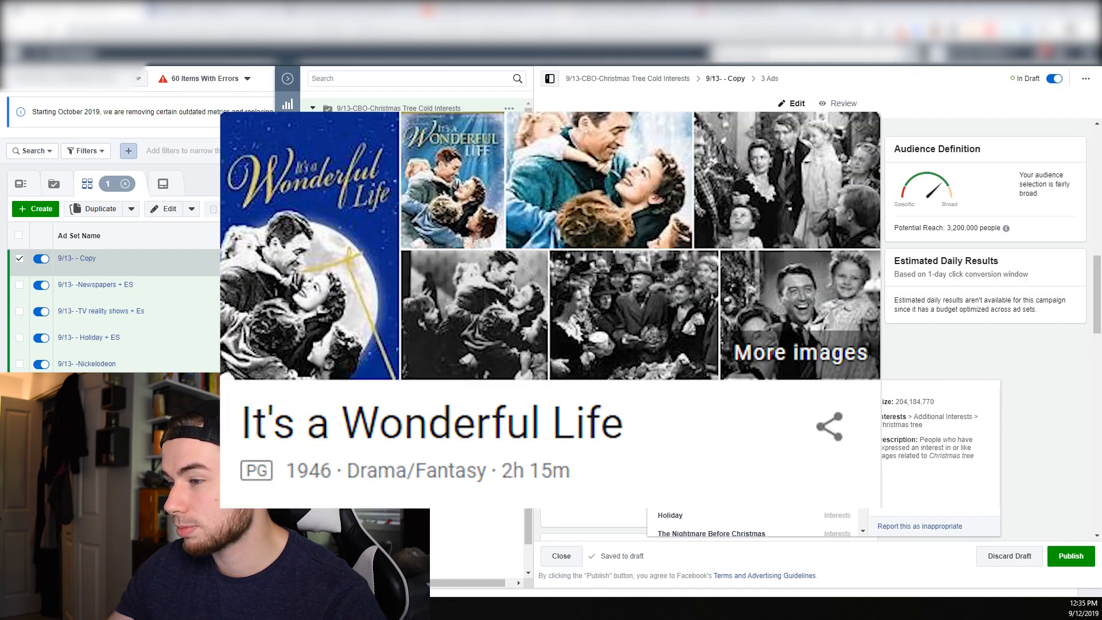
left_click(661, 424)
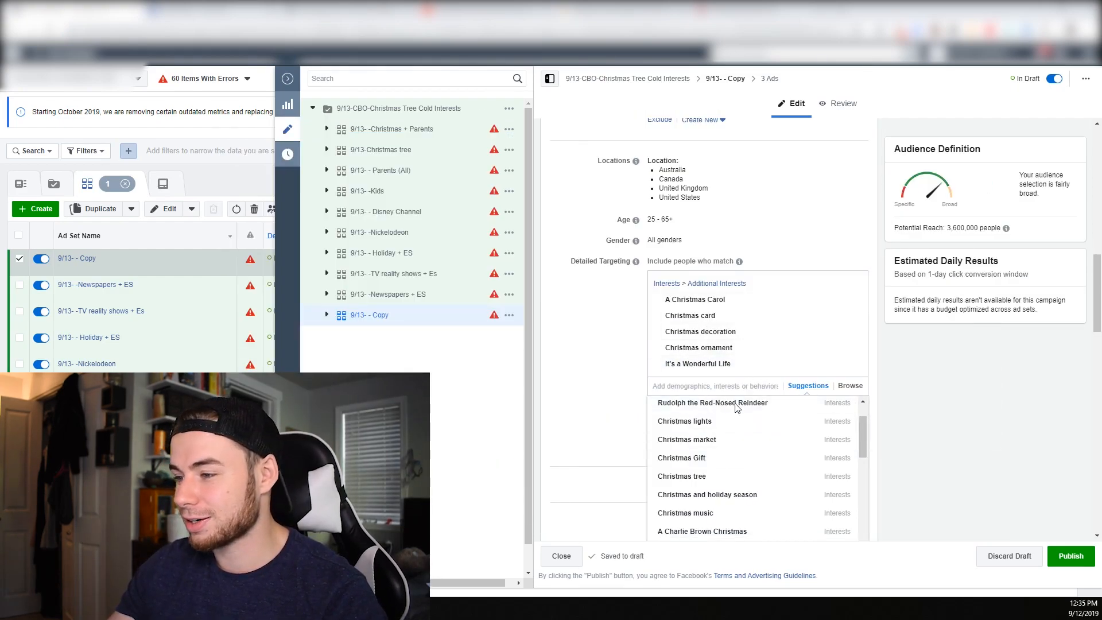
mouse_move(746, 472)
scroll(744, 465, "down", 2)
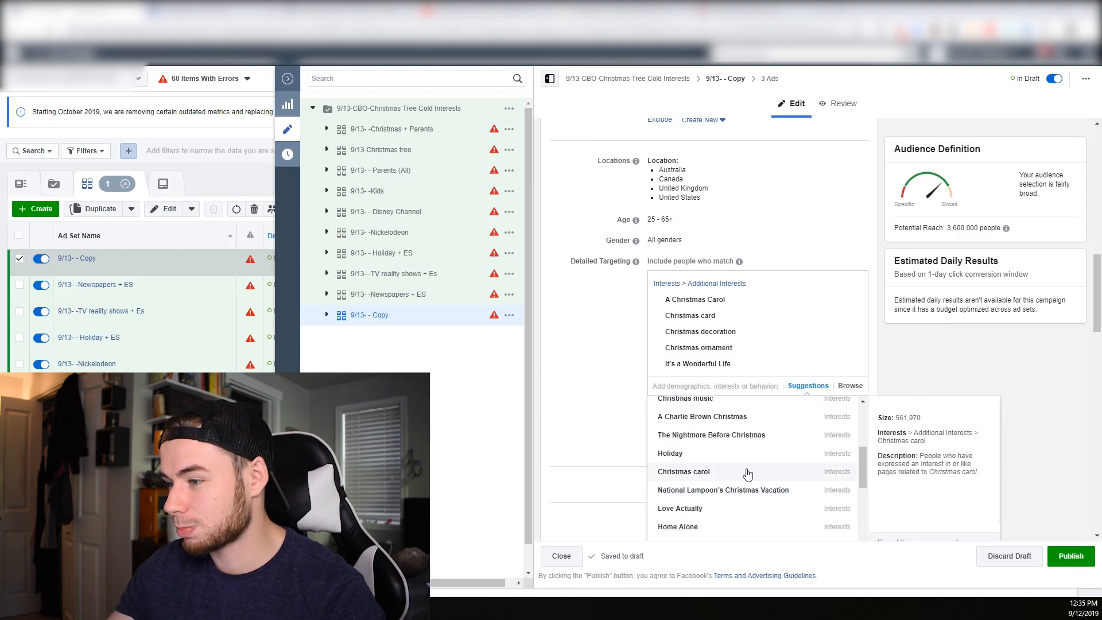
left_click(753, 491)
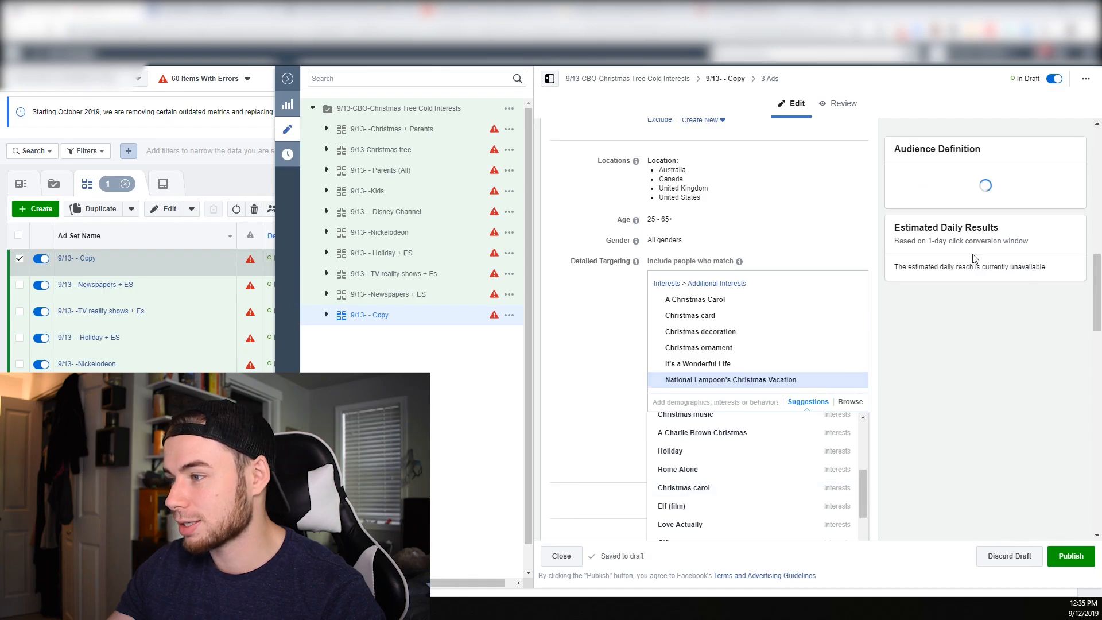
left_click(627, 370)
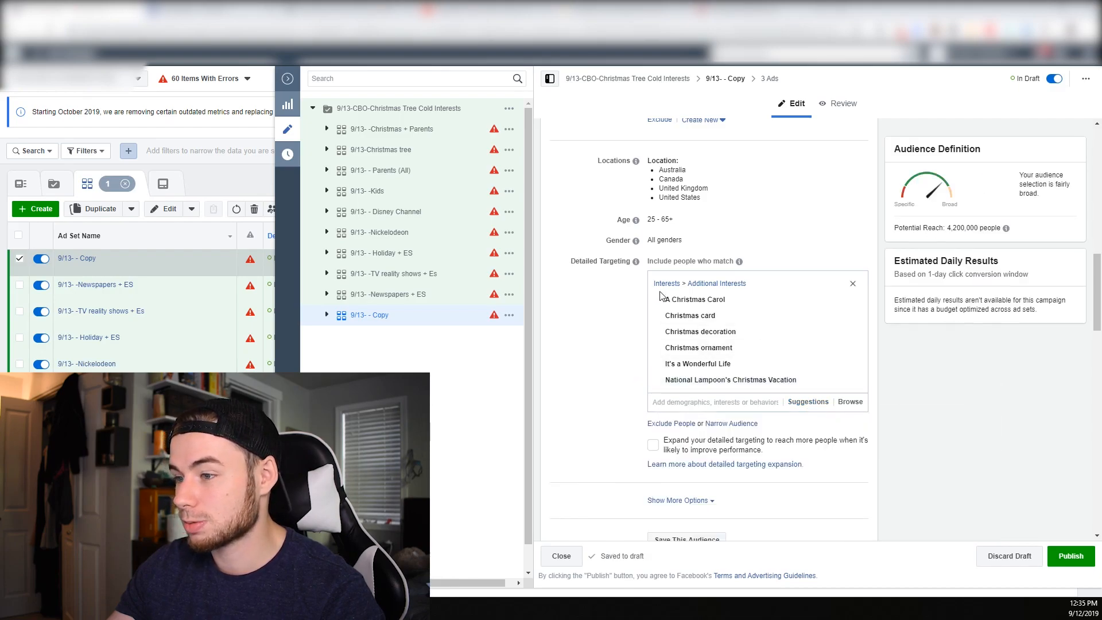
Rename the last ad set 9/13- 6 interests combined
scroll(643, 336, "up", 2)
scroll(642, 336, "down", 1)
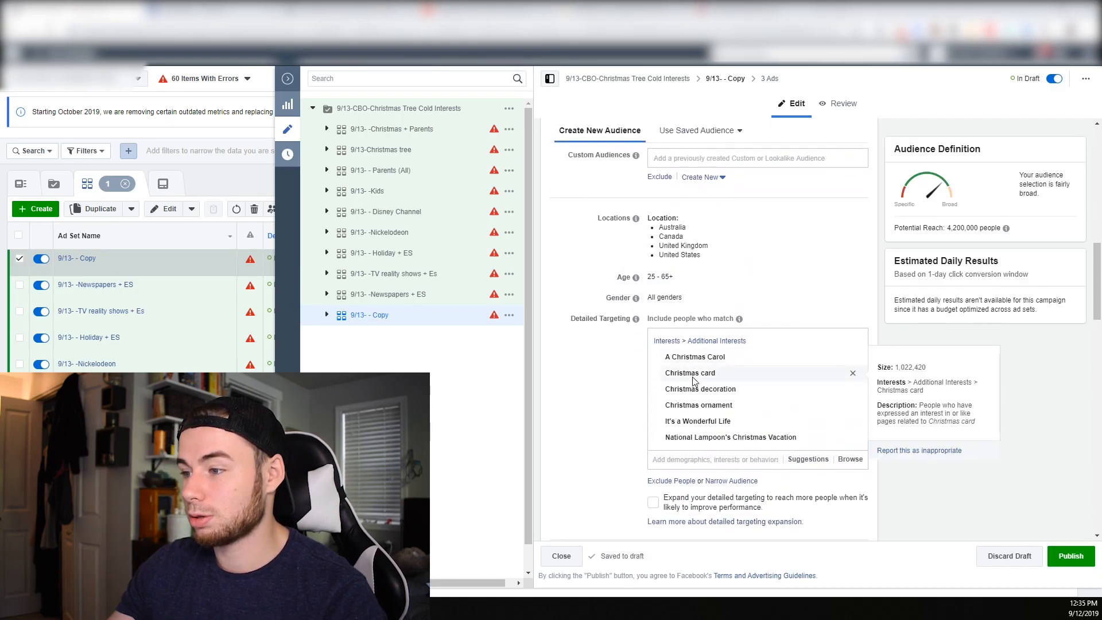
scroll(682, 409, "up", 12)
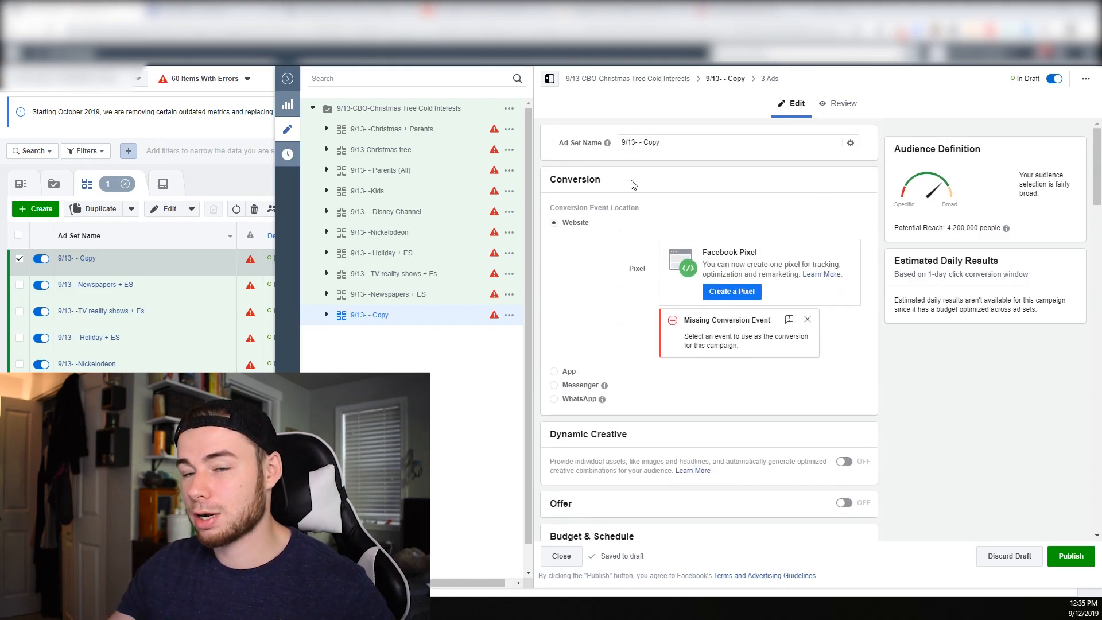
left_click_drag(694, 140, 653, 141)
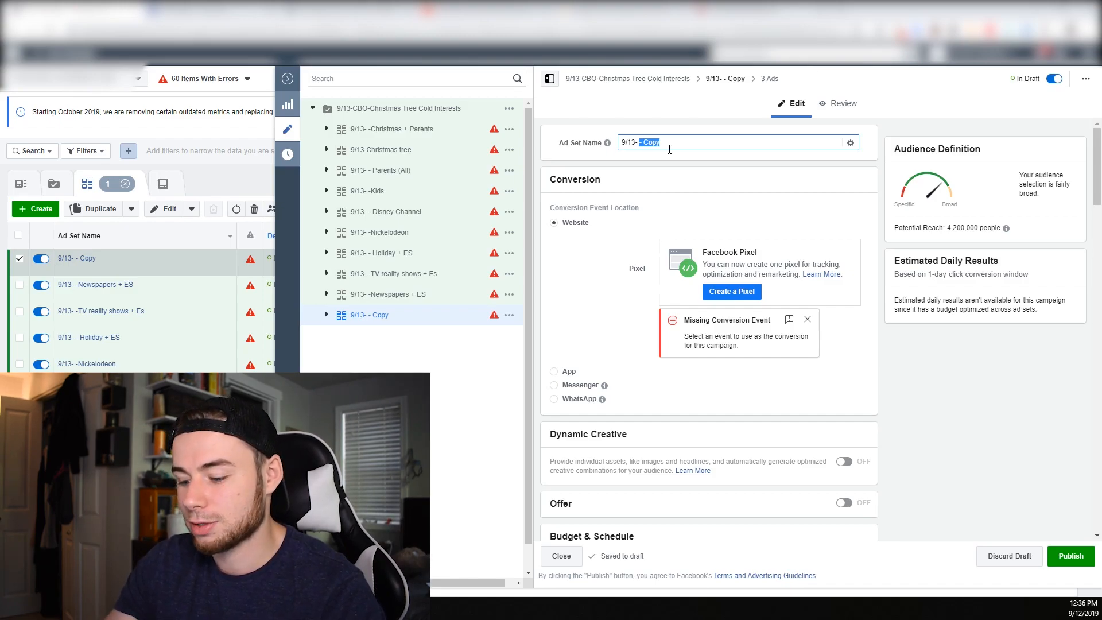
type("6 ")
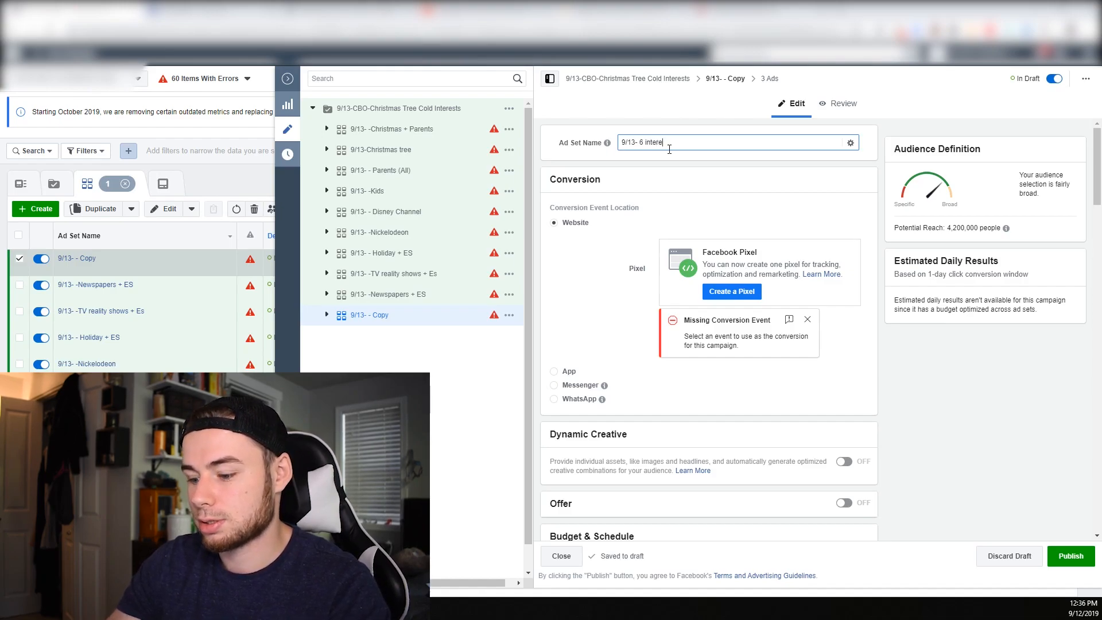
type("interests combine")
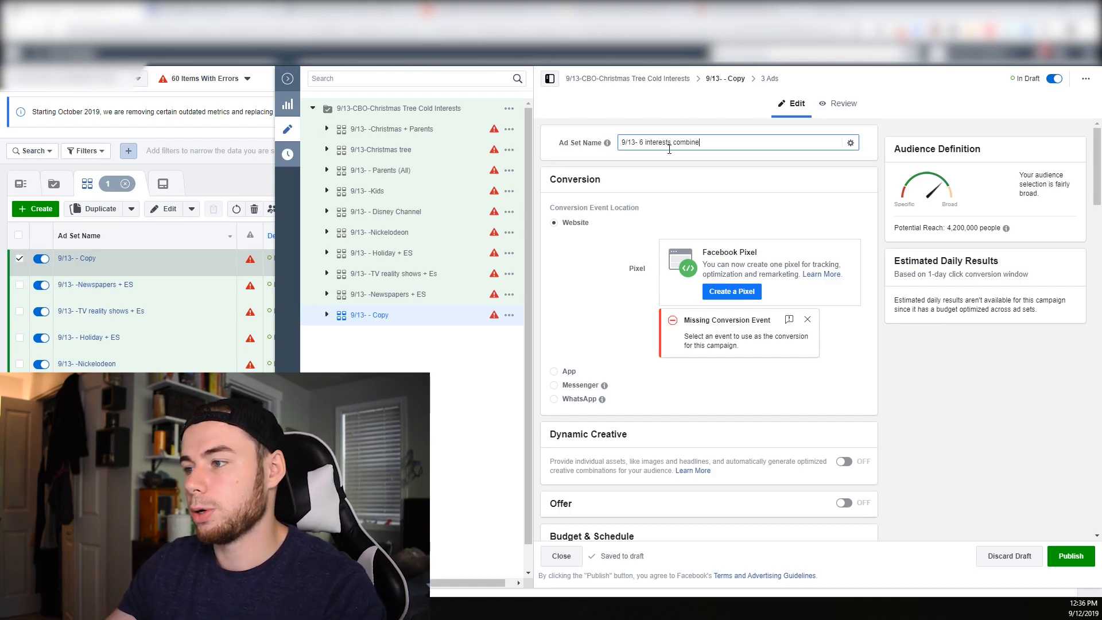
type("d")
Open Ad Creative 2 in the 9/13- -Christmas + Parents ad set of the Christmas Tree Cold Interests campaign
left_click(445, 112)
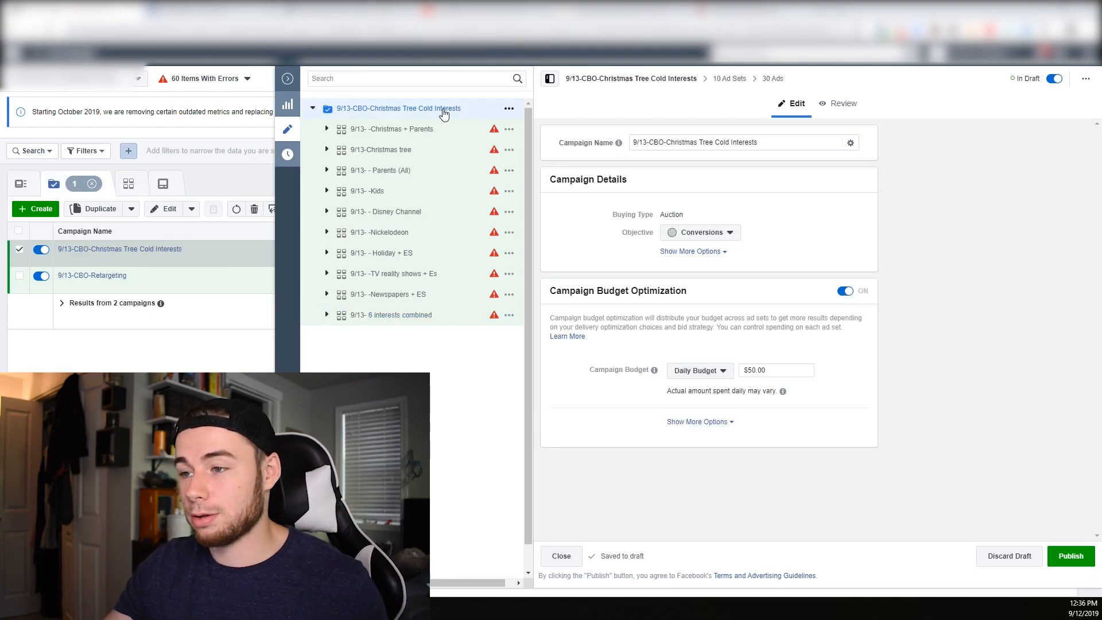
left_click(327, 130)
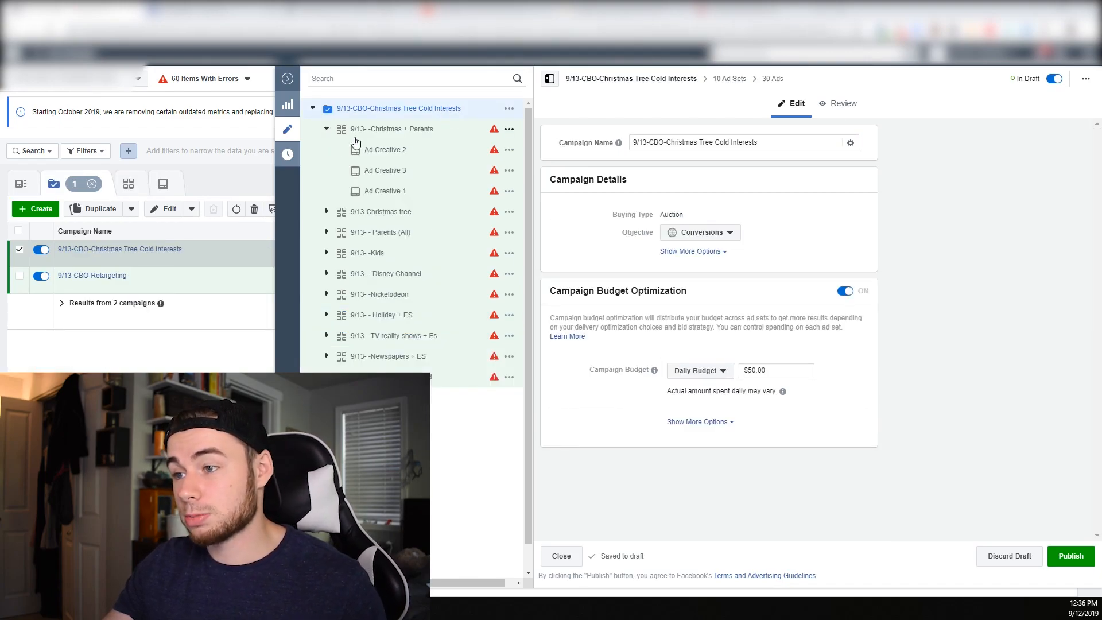
left_click(392, 153)
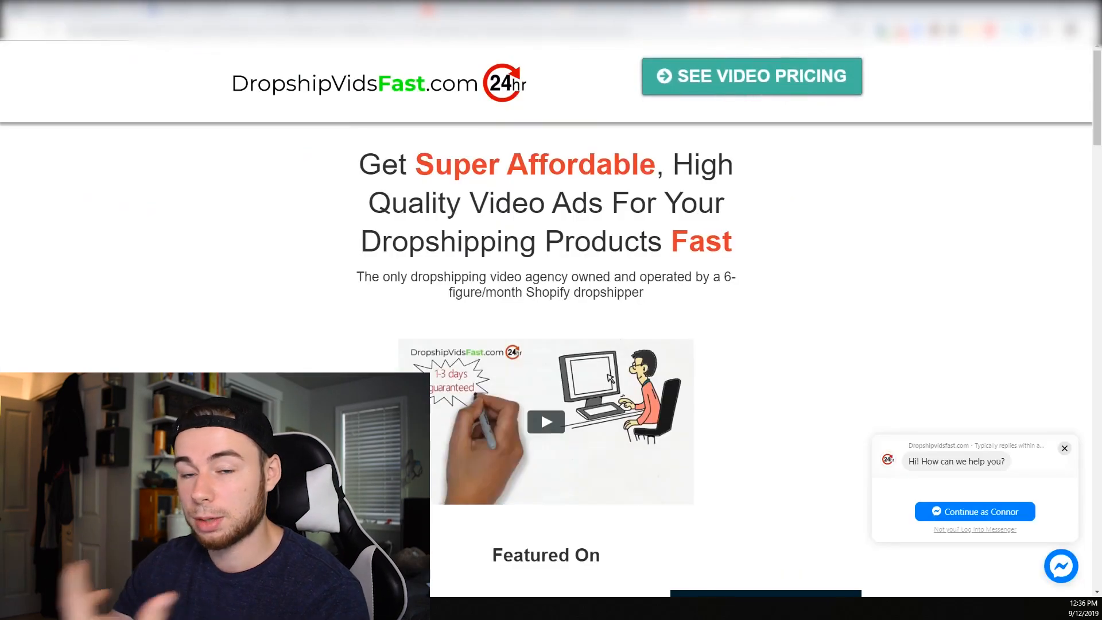
Examine the video ad packages and their pricing on the DropshipVidsFast.com website
scroll(715, 233, "down", 2)
scroll(719, 225, "up", 1)
scroll(719, 225, "up", 2)
left_click(733, 88)
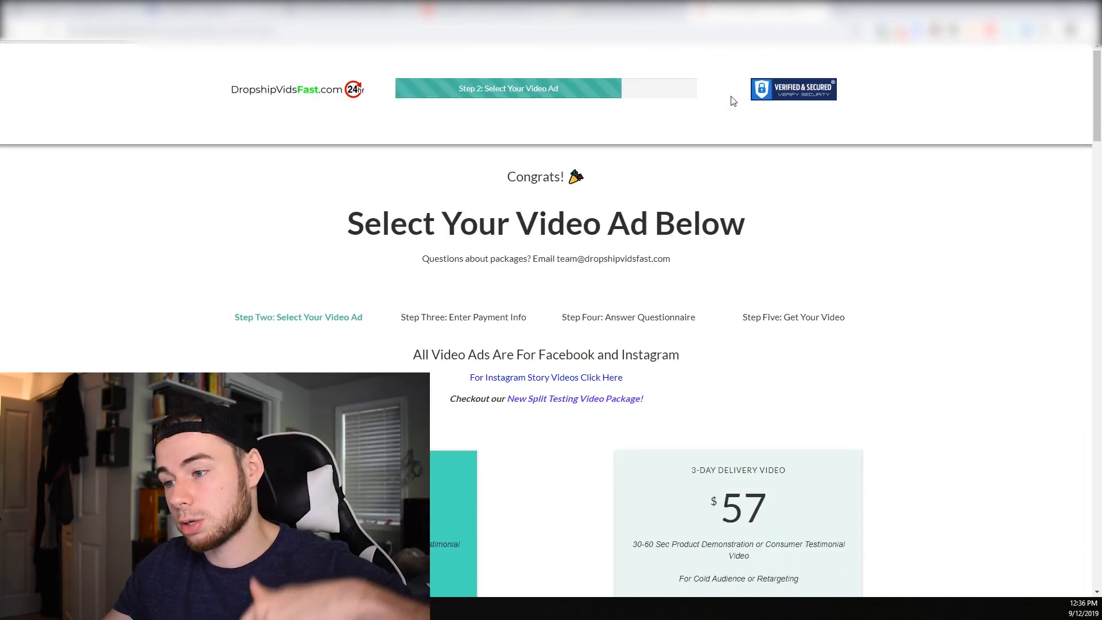
scroll(720, 294, "down", 4)
scroll(720, 294, "down", 3)
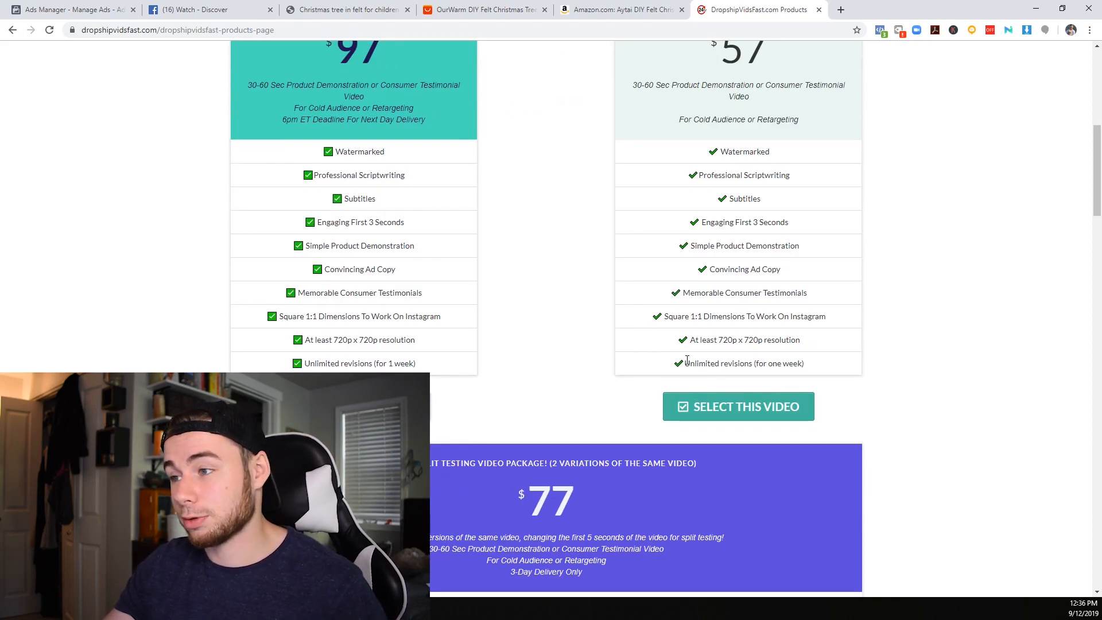
scroll(666, 359, "down", 1)
scroll(665, 358, "down", 2)
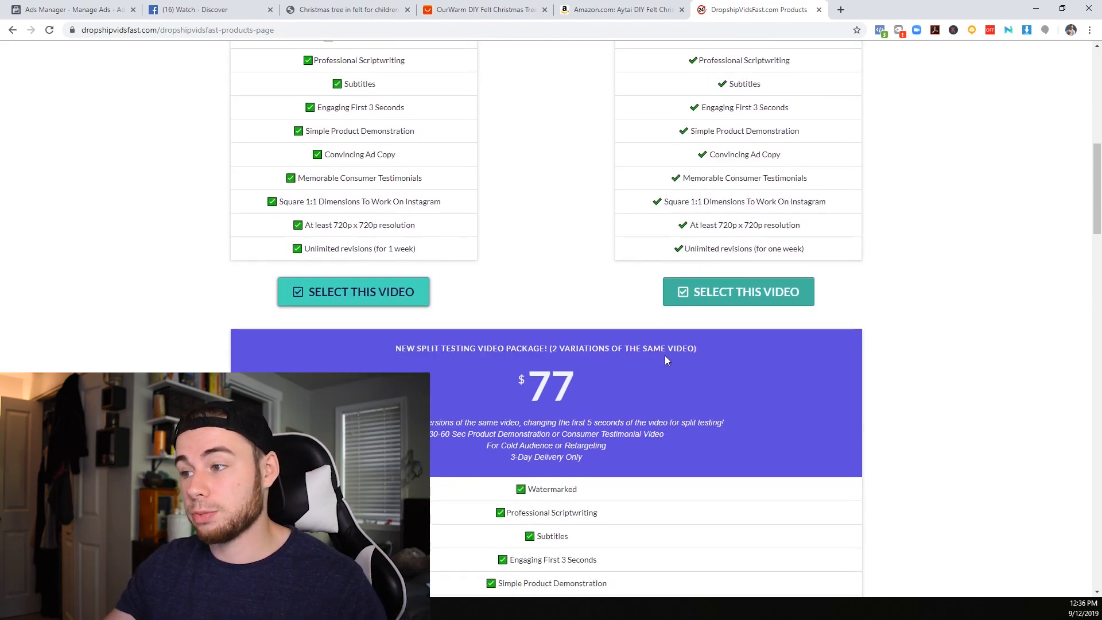
scroll(666, 359, "up", 3)
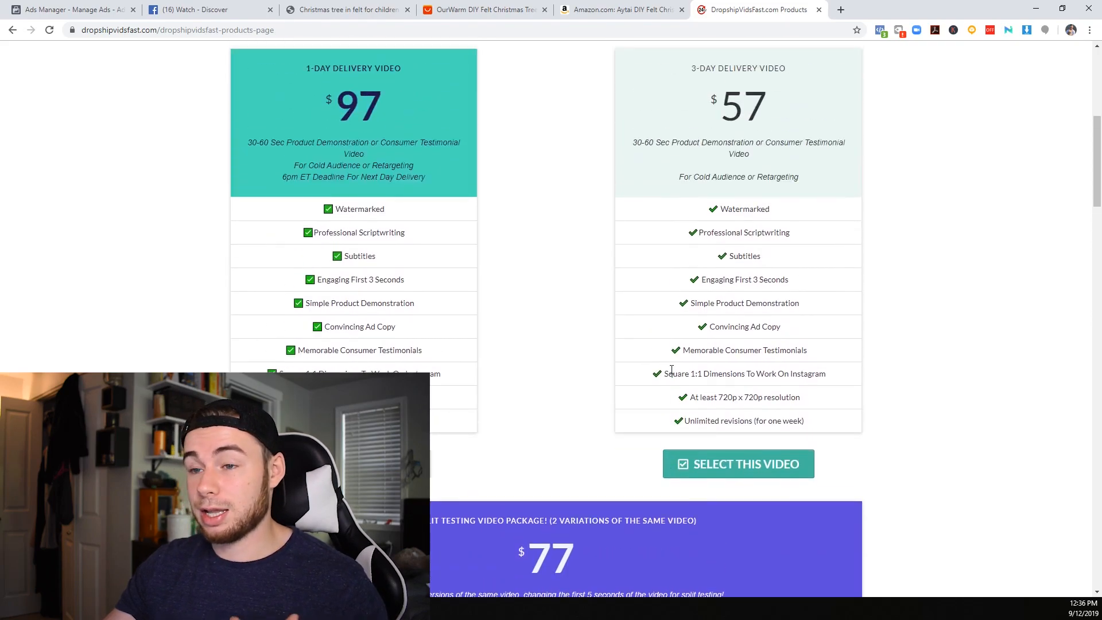